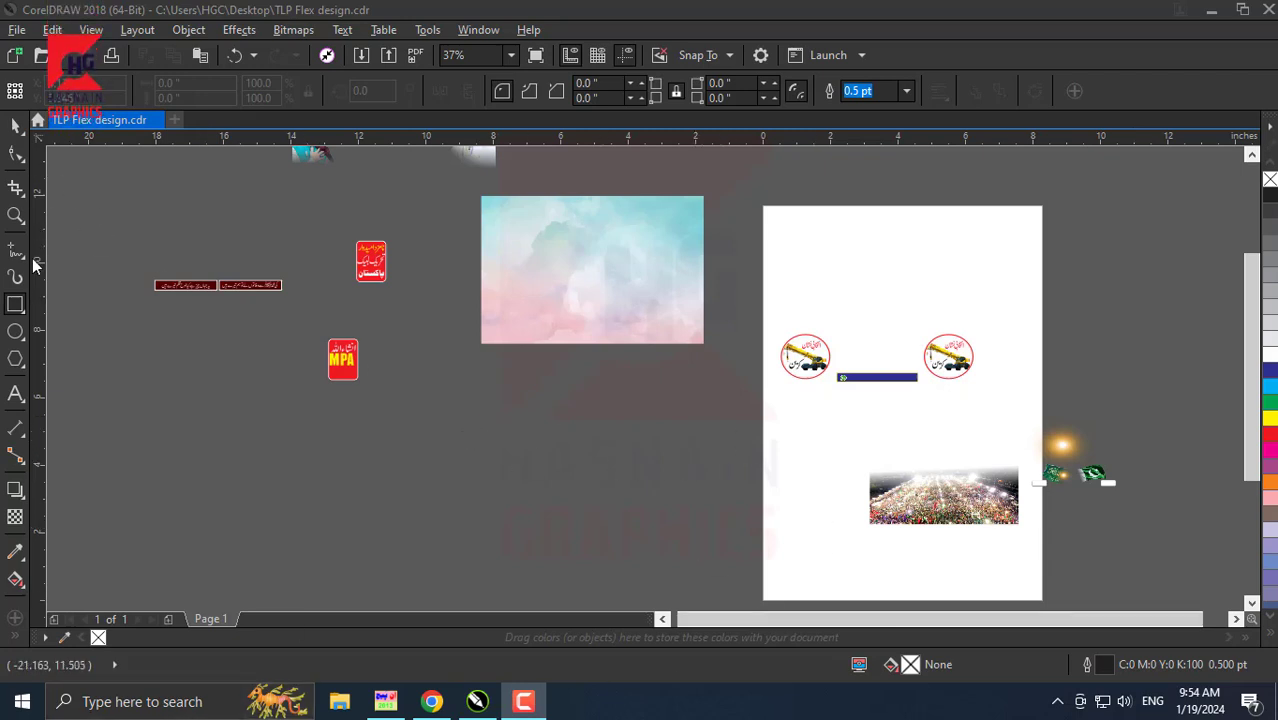
# - Draw a rectangle across the top of the page and size it 8 x 5 inches
pyautogui.click(16, 306)
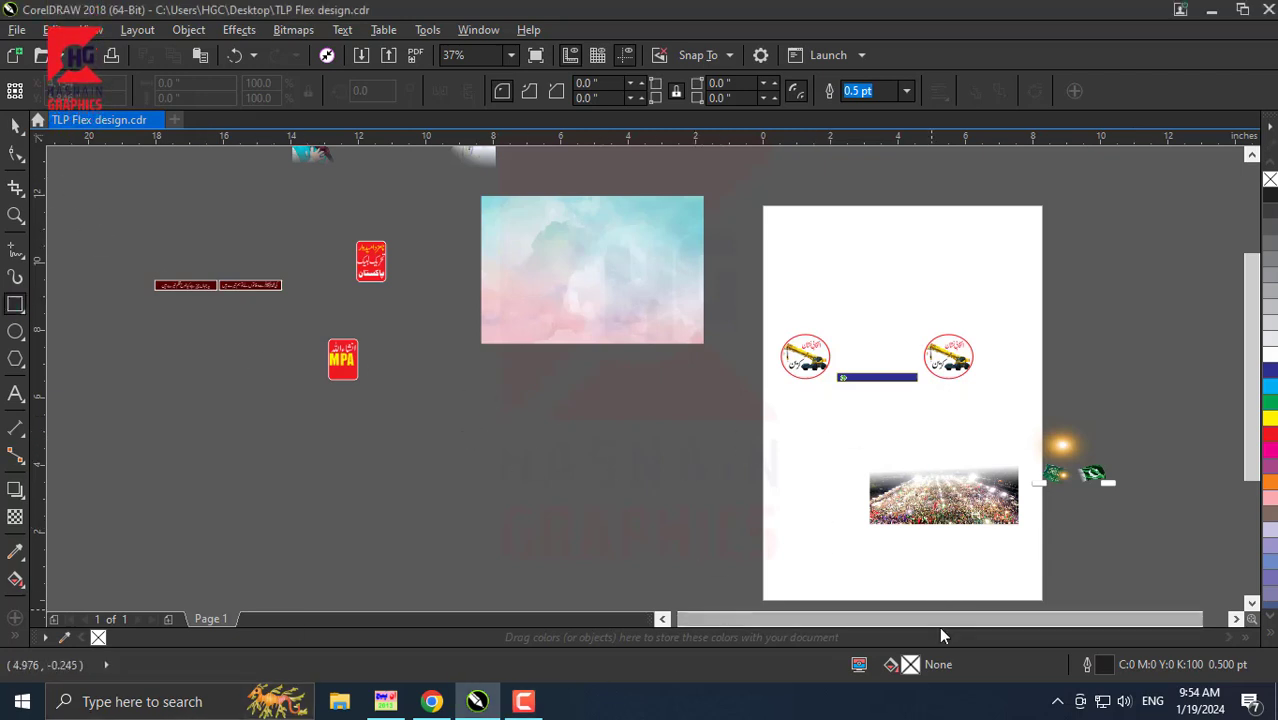
pyautogui.hscroll(3, 1170, 622)
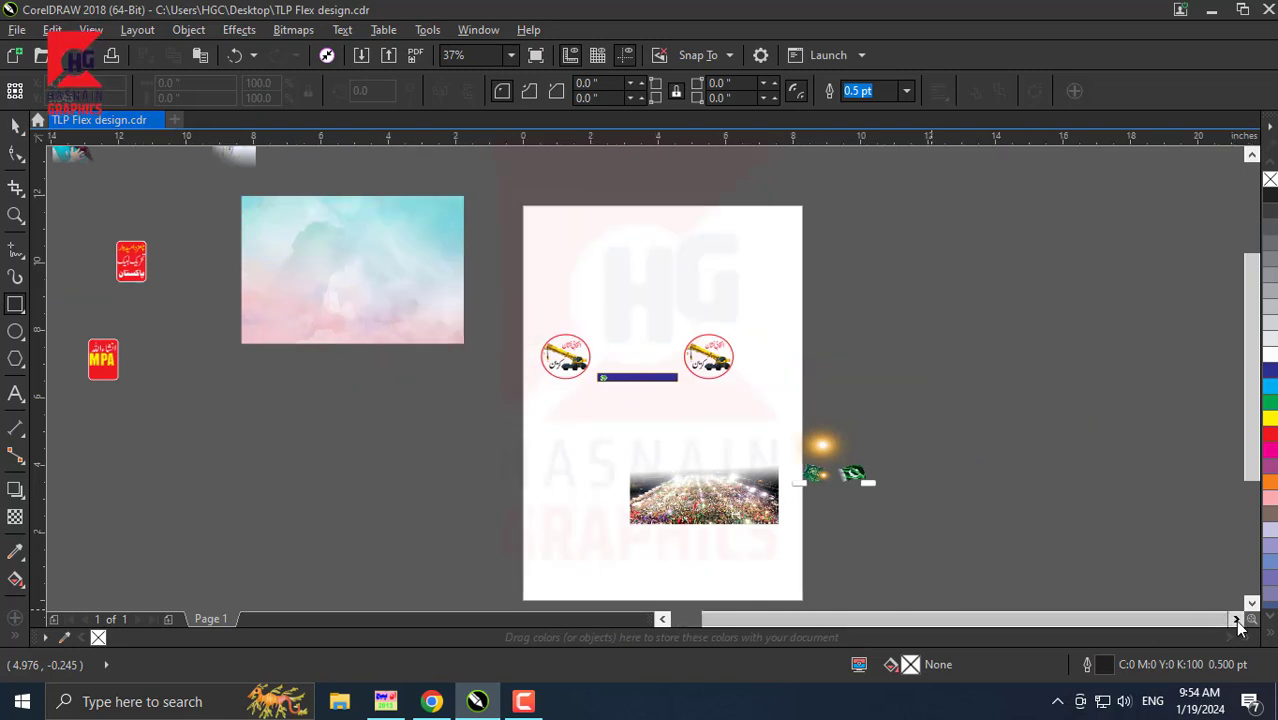
pyautogui.hscroll(-3, 1043, 615)
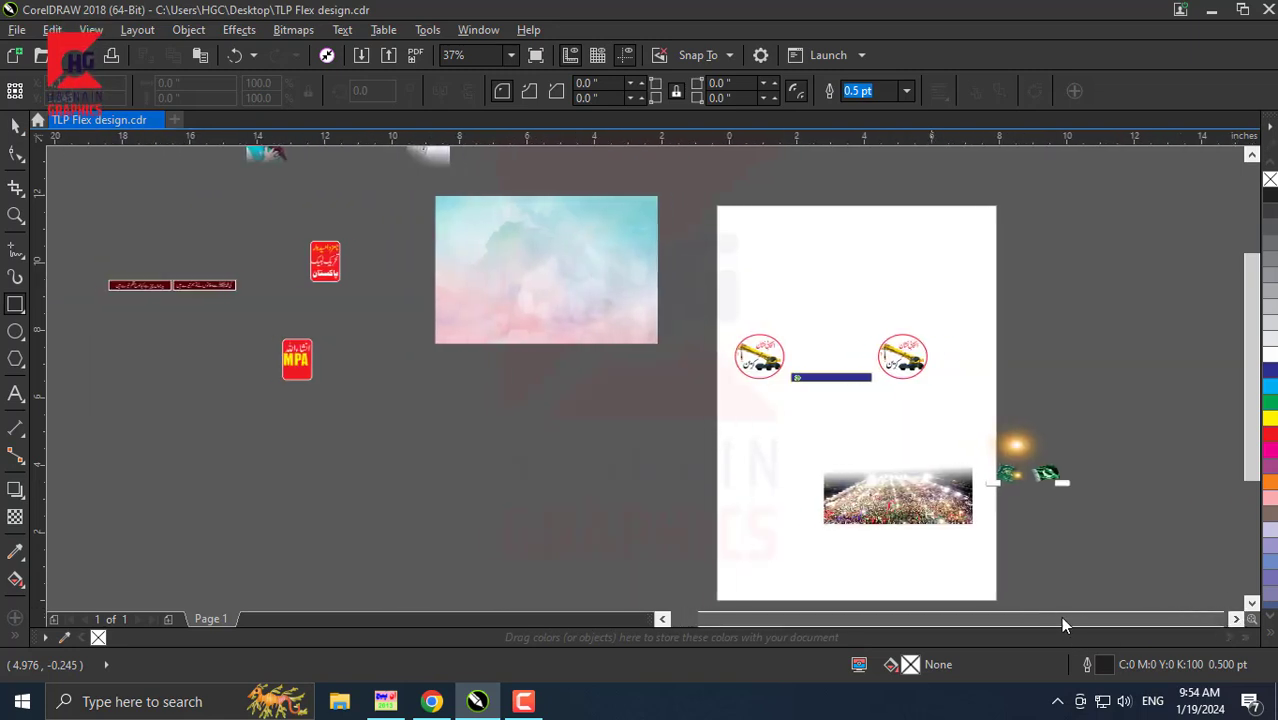
pyautogui.scroll(1, 1065, 420)
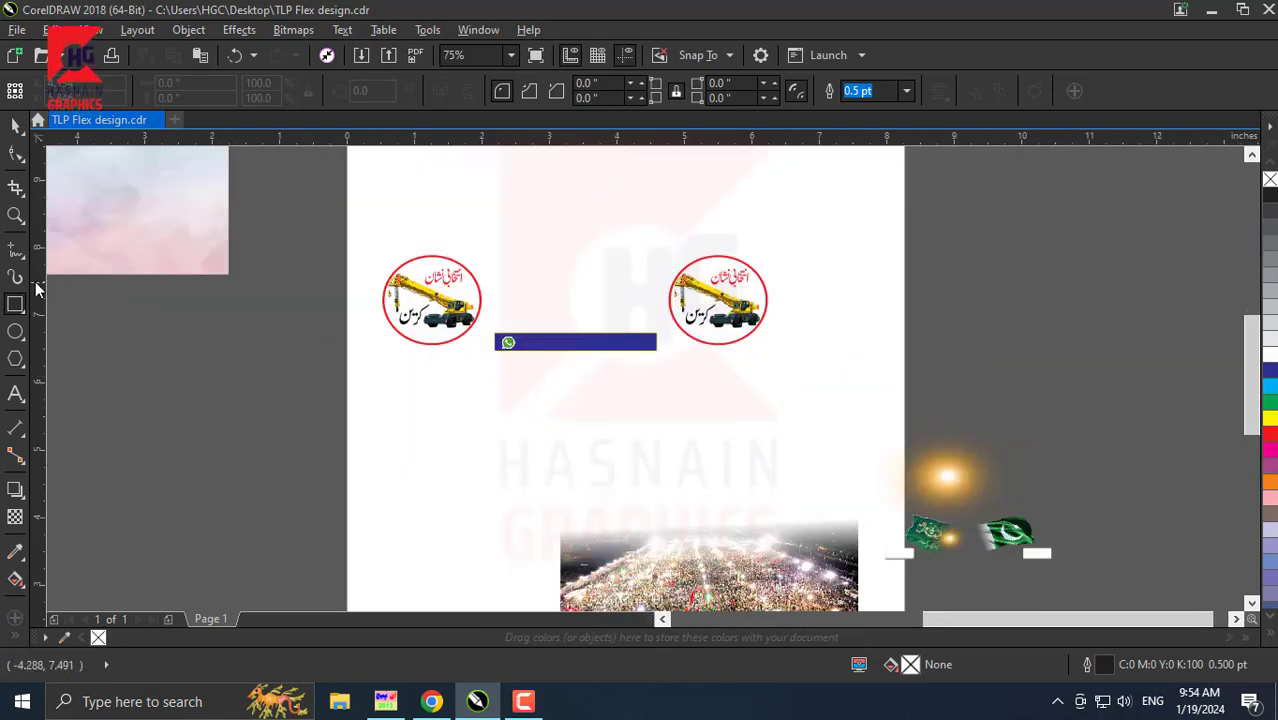
pyautogui.moveTo(348, 168); pyautogui.dragTo(895, 451)
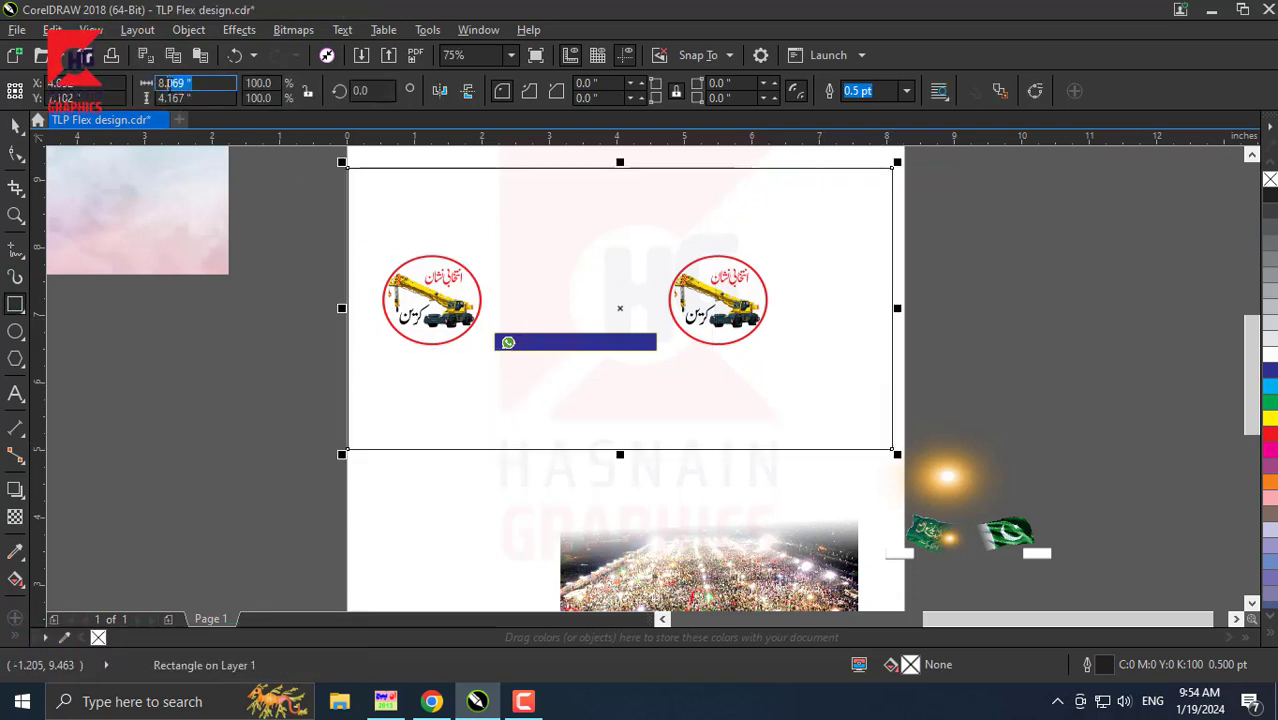
pyautogui.write('8.')
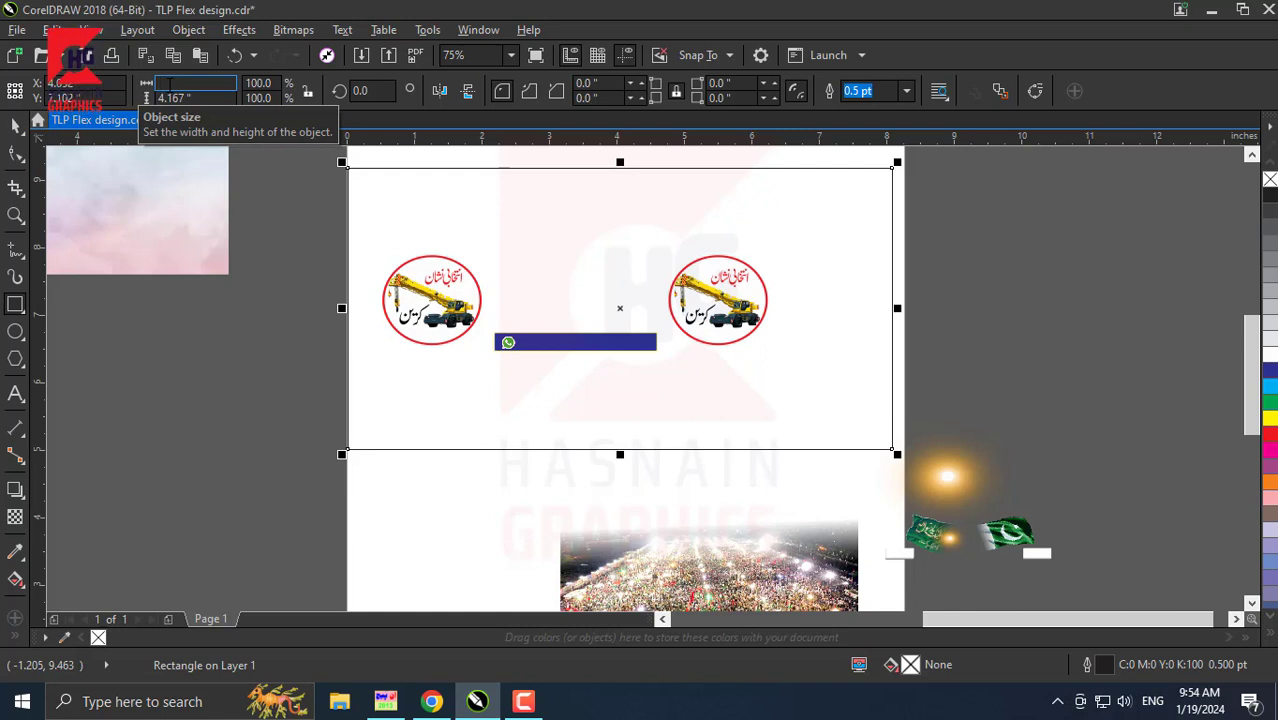
pyautogui.press('Tab')
pyautogui.write('5')
pyautogui.press('Return')
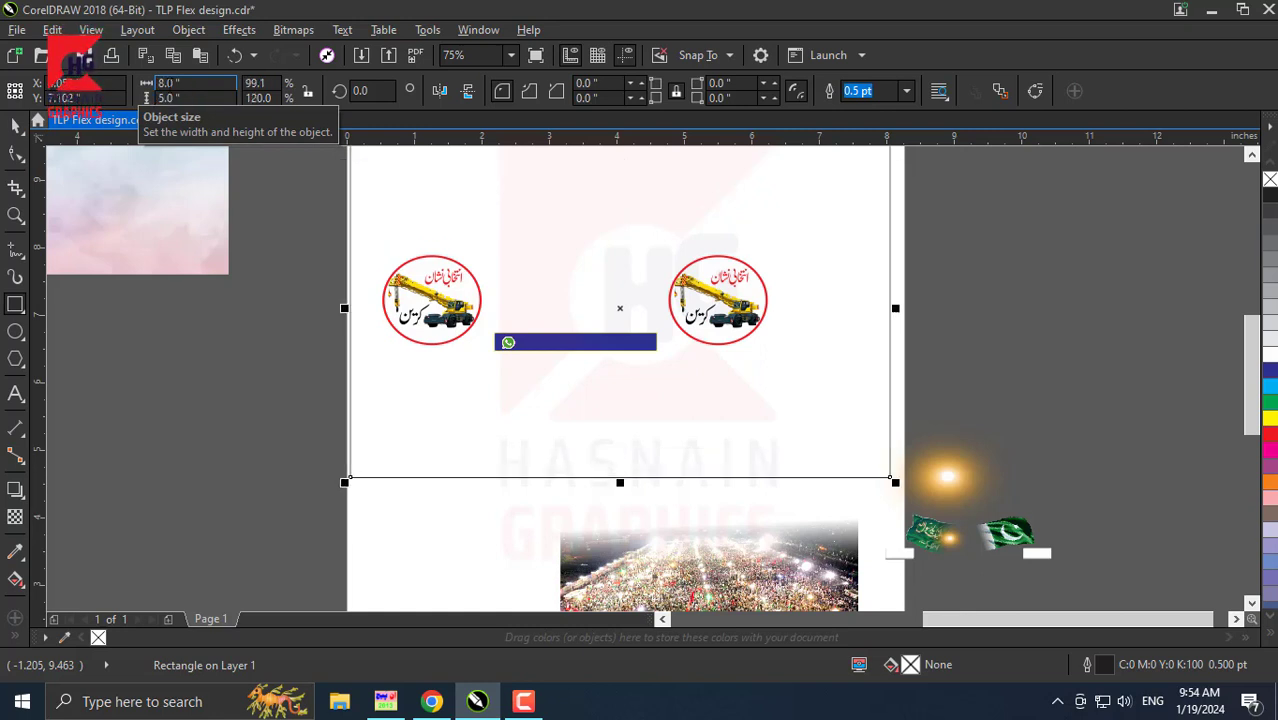
pyautogui.scroll(-2, 437, 300)
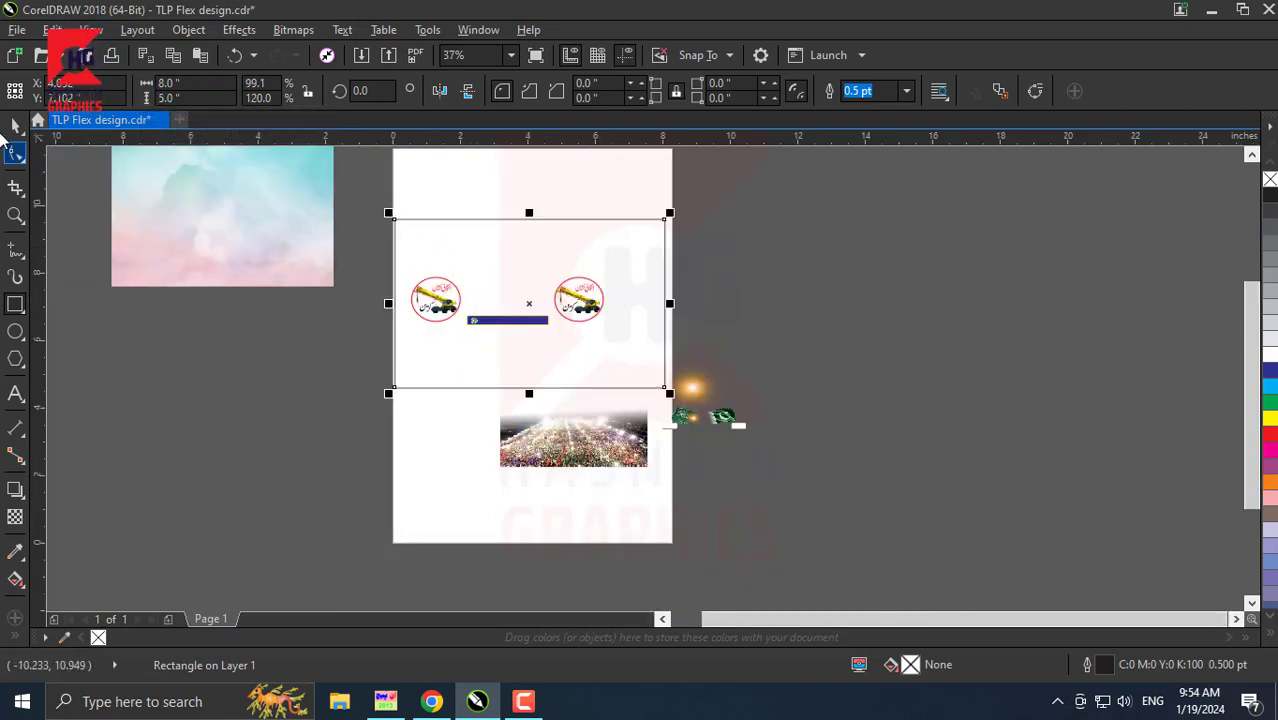
pyautogui.click(143, 333)
# - Move the crane badges and blue bar off to the right of the page
pyautogui.scroll(2, 436, 420)
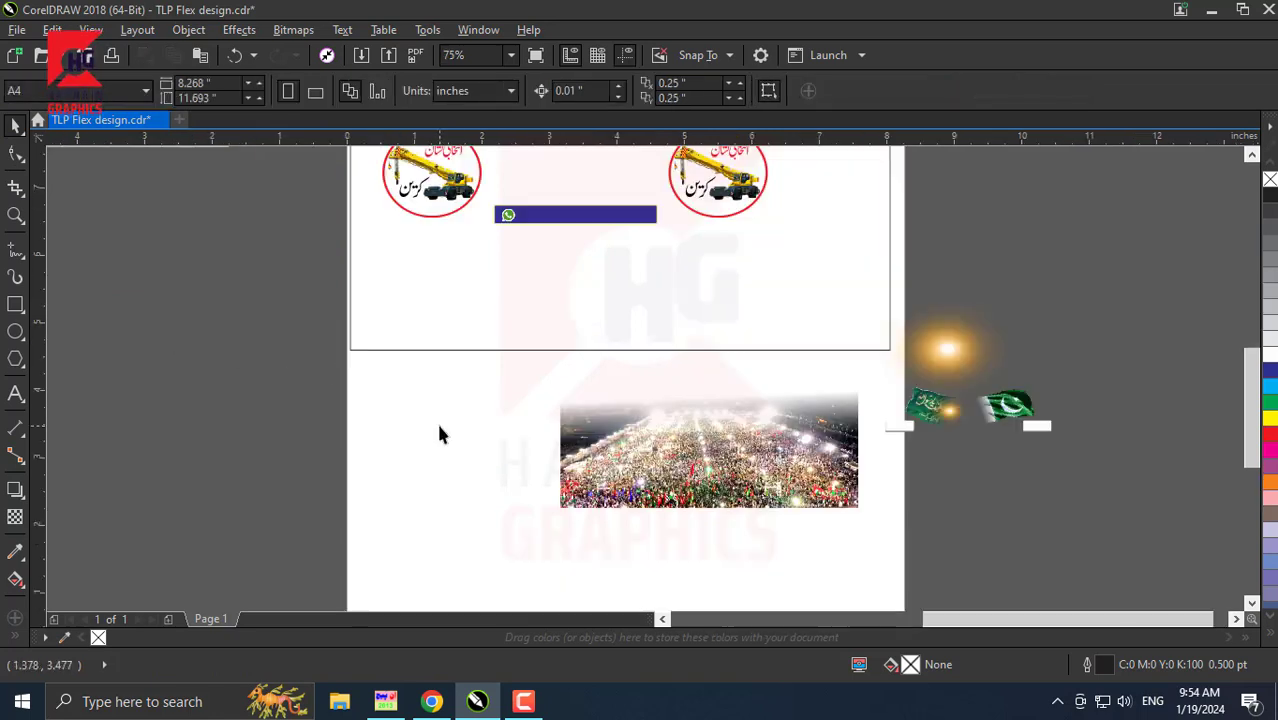
pyautogui.scroll(-2, 436, 420)
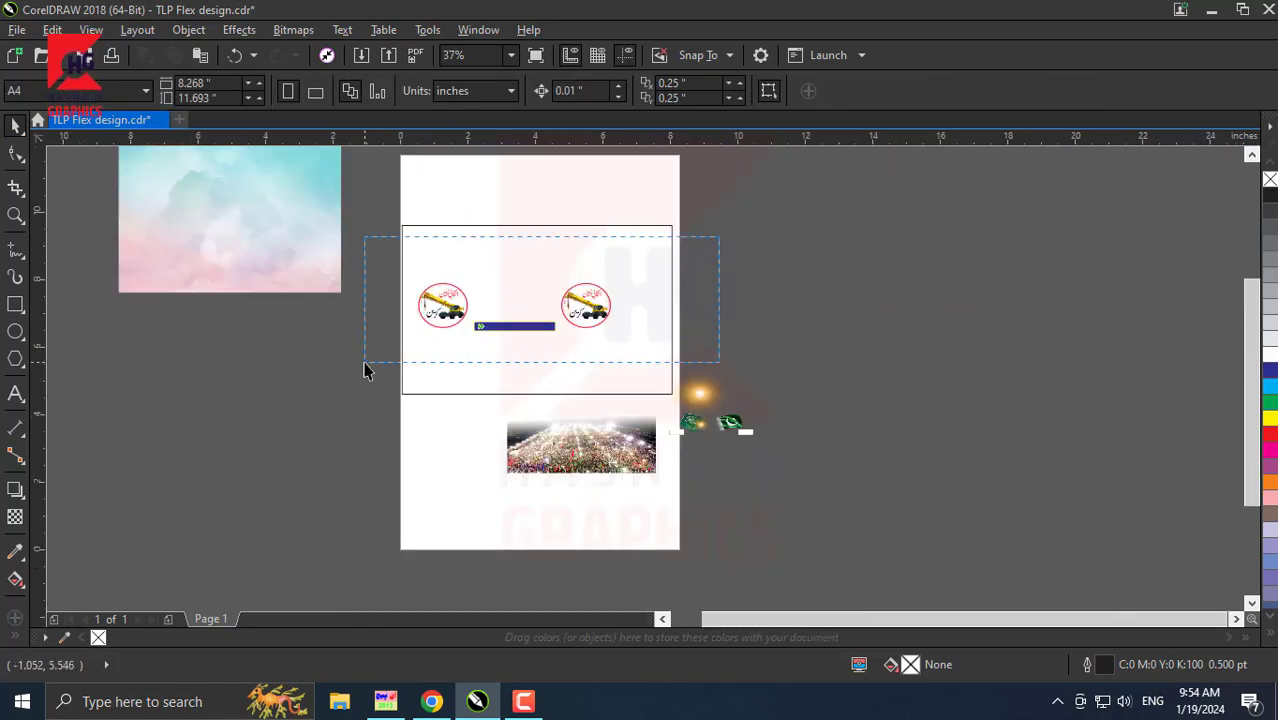
pyautogui.moveTo(364, 363); pyautogui.dragTo(364, 363)
pyautogui.moveTo(443, 330); pyautogui.dragTo(752, 330)
pyautogui.scroll(2, 288, 249)
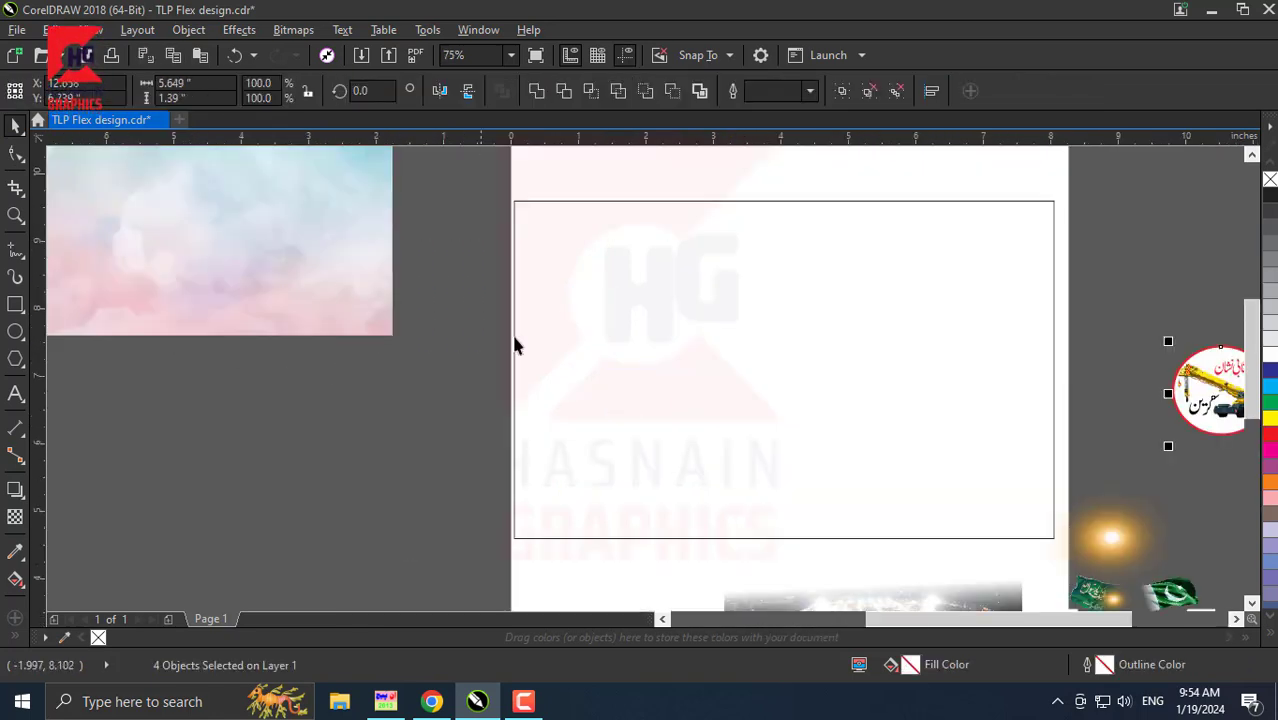
pyautogui.scroll(-2, 526, 344)
# - PowerClip the pastel sky image inside the frame rectangle
pyautogui.click(299, 300)
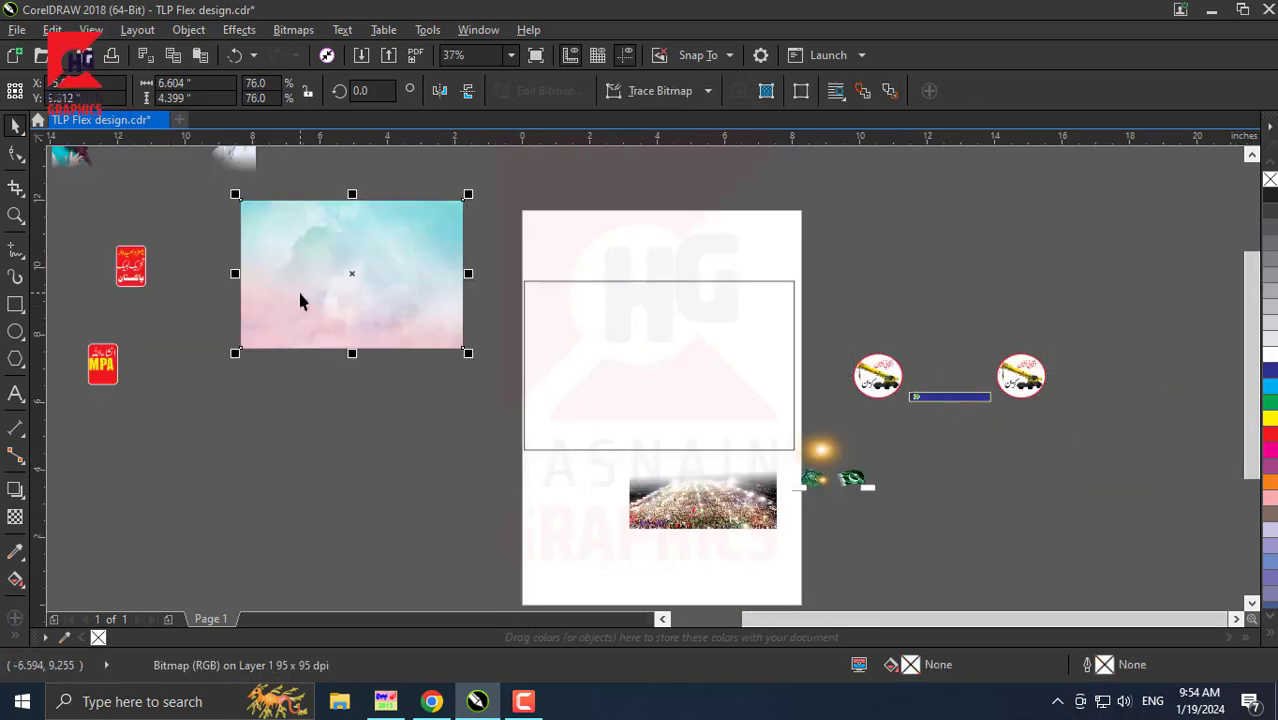
pyautogui.rightClick(368, 292)
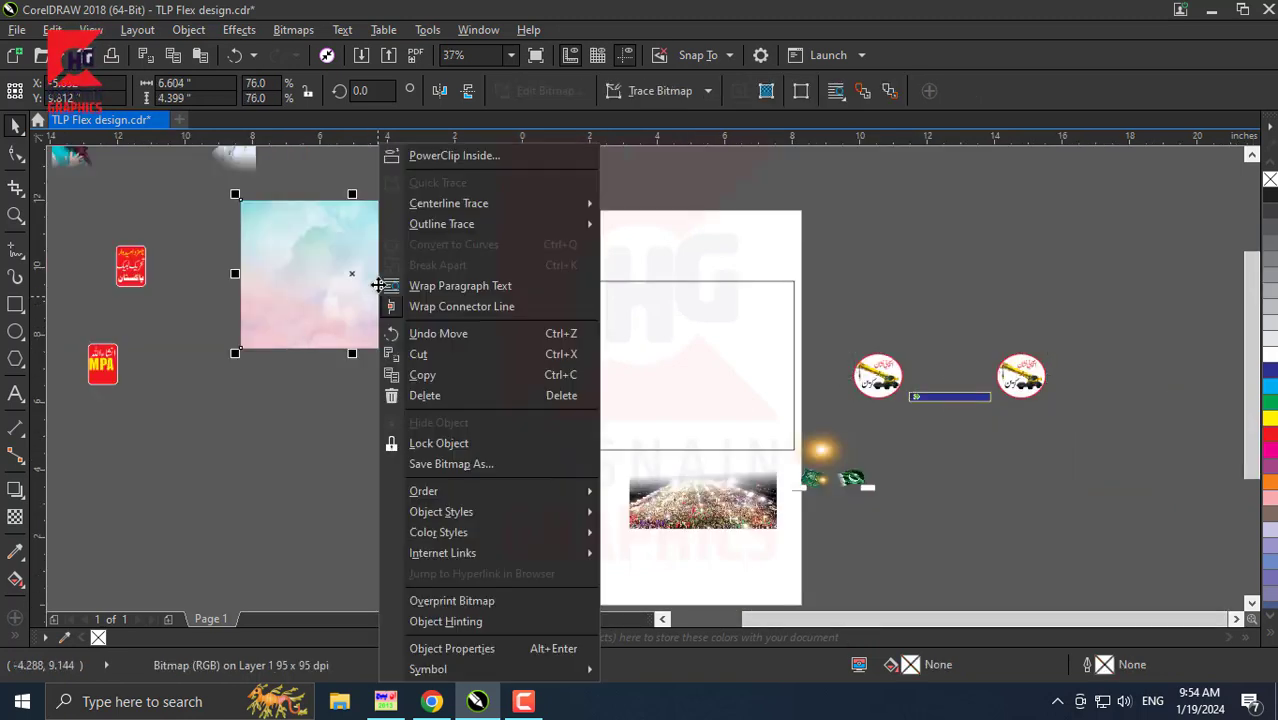
pyautogui.click(418, 160)
pyautogui.click(587, 351)
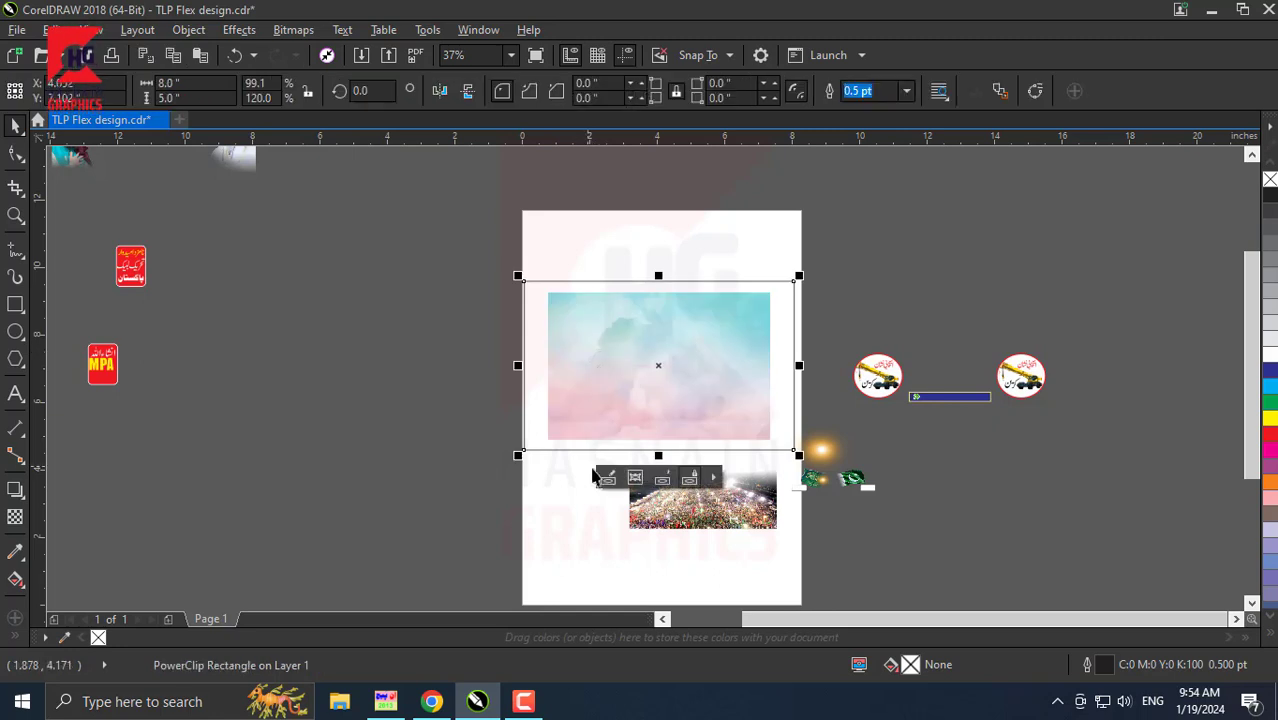
pyautogui.click(600, 474)
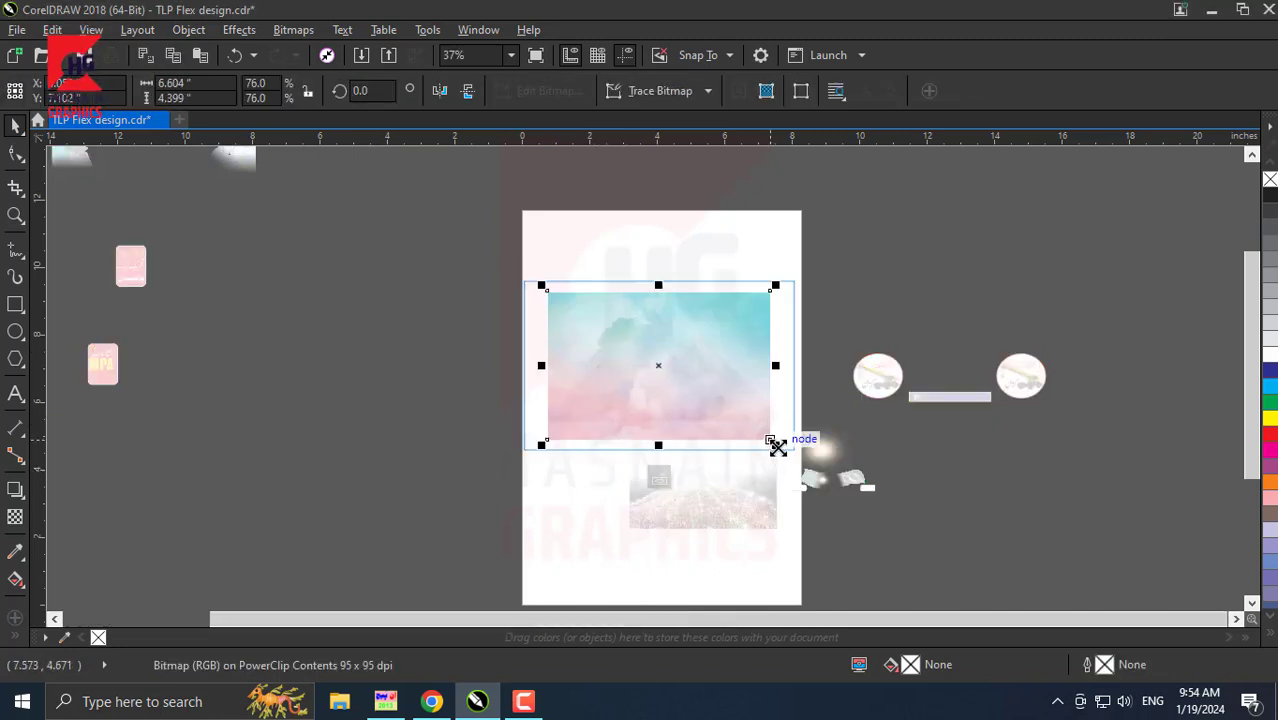
# - Enlarge the sky to 9.136 x 6.086 inches inside the frame with 47 transparency
pyautogui.moveTo(777, 446); pyautogui.dragTo(810, 465)
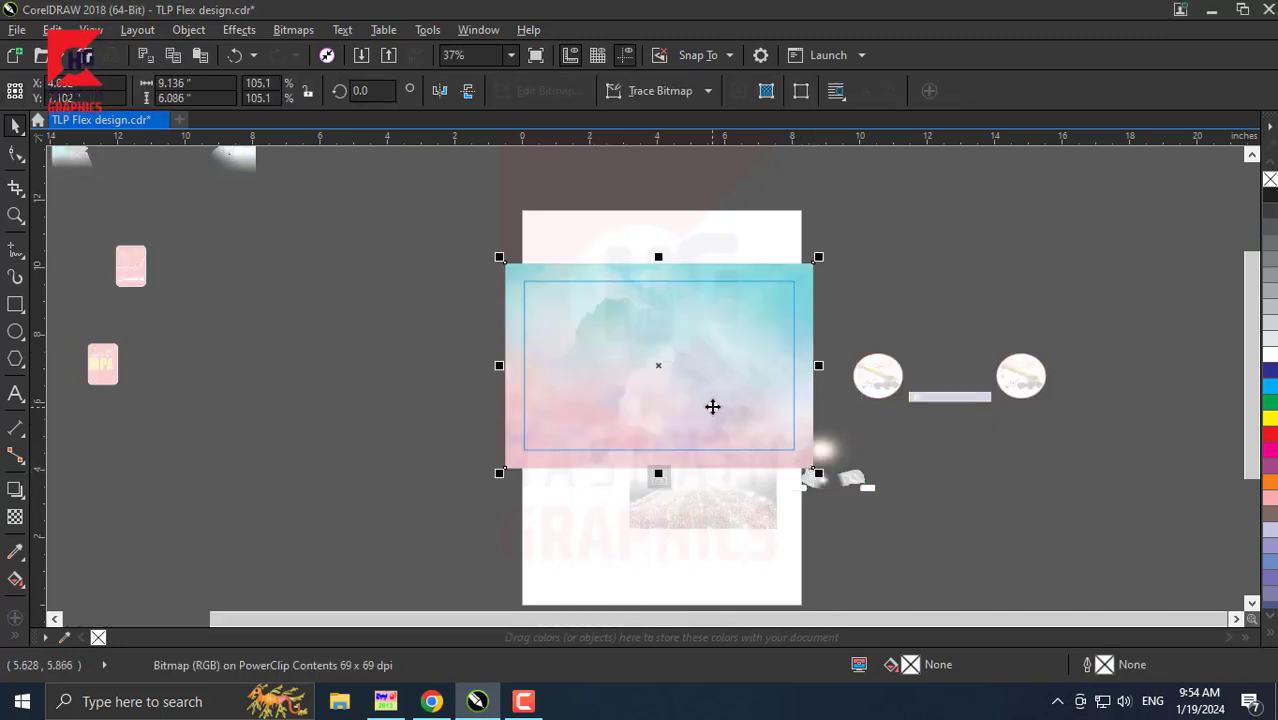
pyautogui.moveTo(712, 406); pyautogui.dragTo(716, 420)
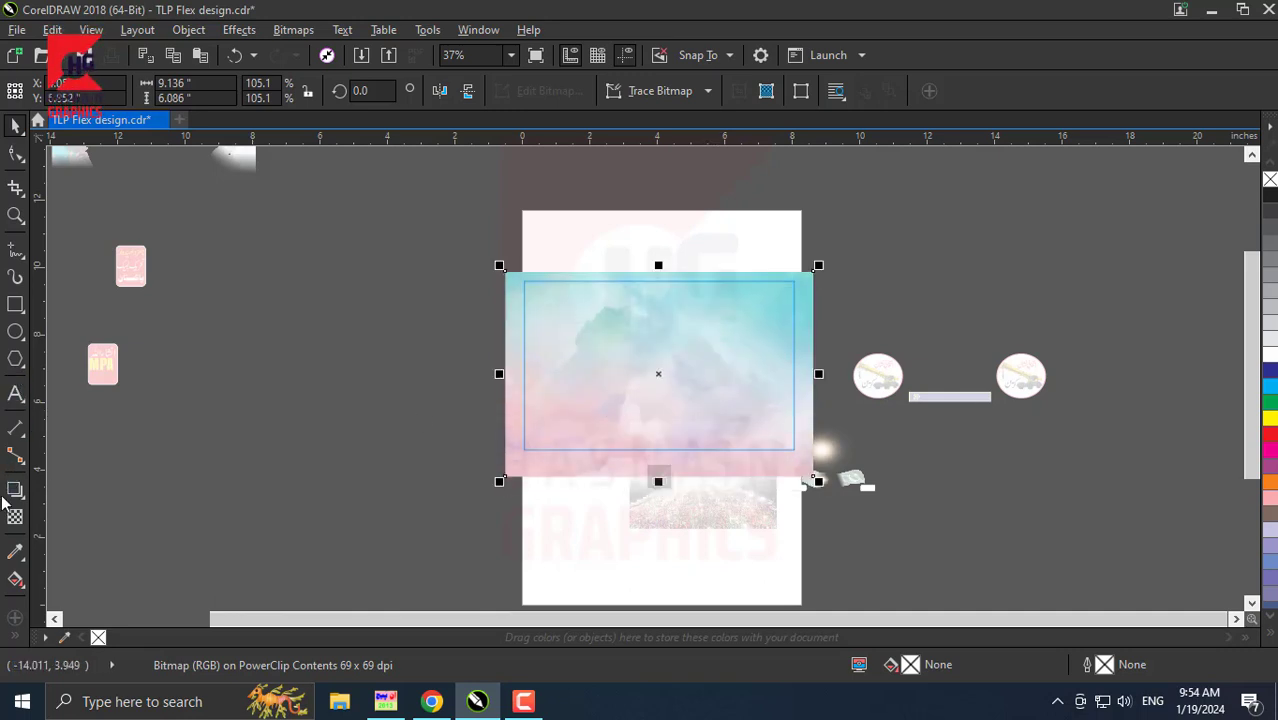
pyautogui.click(14, 515)
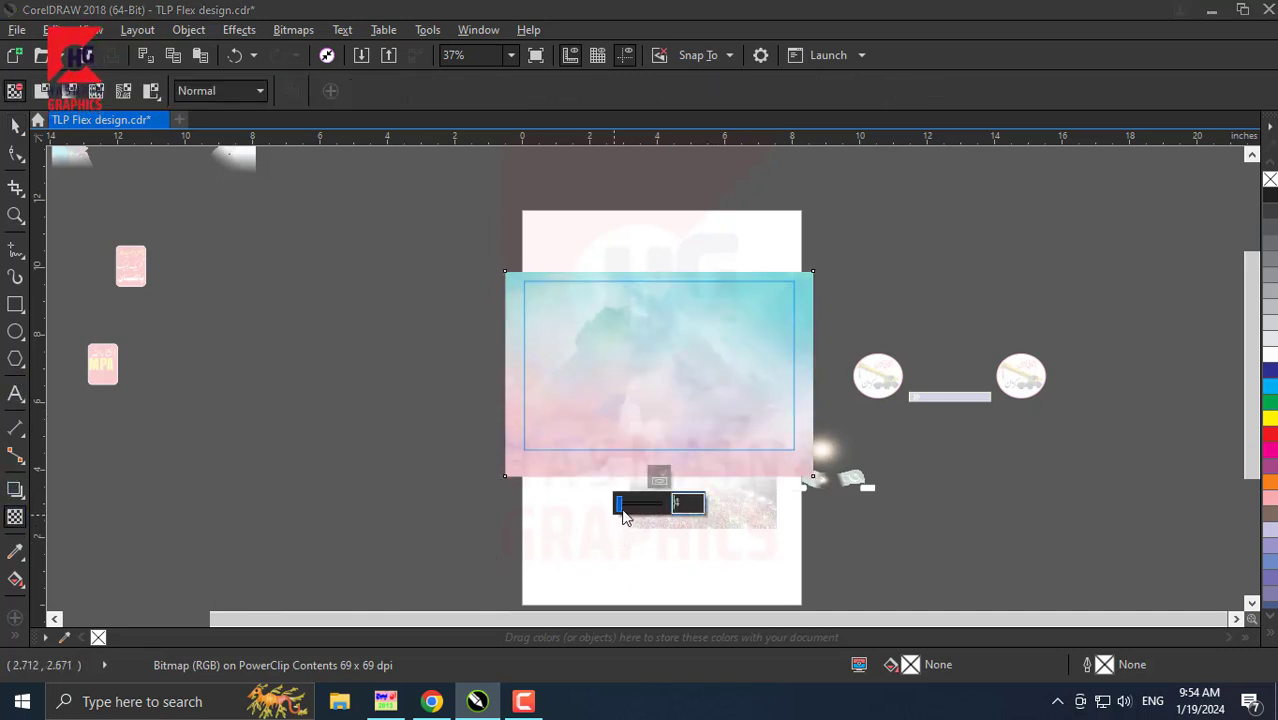
pyautogui.click(631, 511)
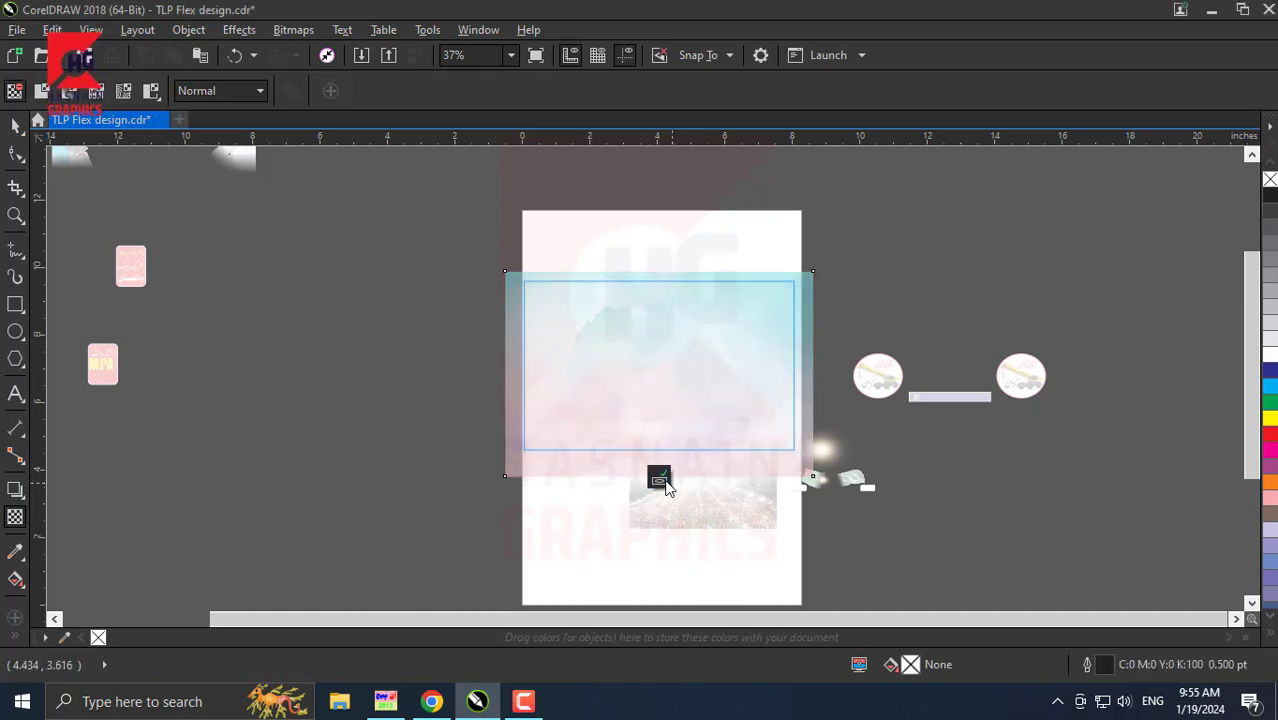
# - Move the crowd photo over the frame and enlarge it to cover it
pyautogui.click(662, 478)
pyautogui.moveTo(705, 520); pyautogui.dragTo(615, 452)
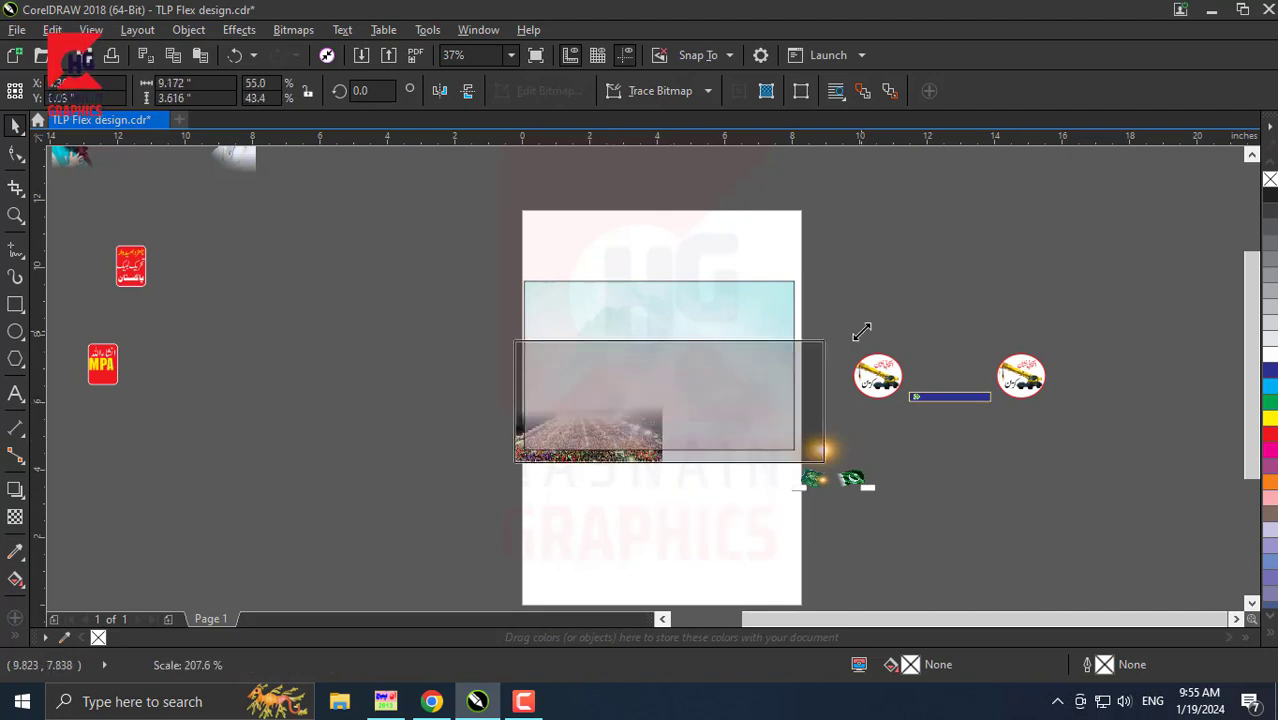
pyautogui.moveTo(668, 397); pyautogui.dragTo(858, 334)
pyautogui.click(730, 416)
pyautogui.click(727, 417)
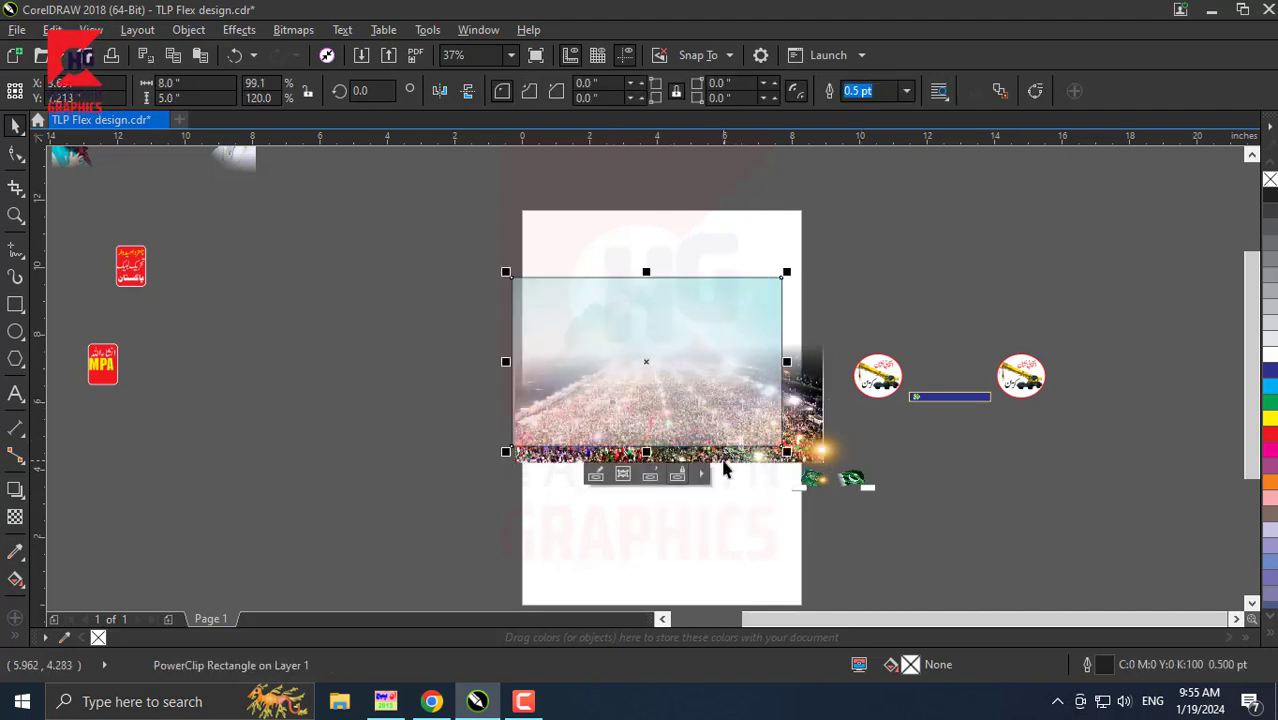
pyautogui.moveTo(770, 463); pyautogui.dragTo(764, 470)
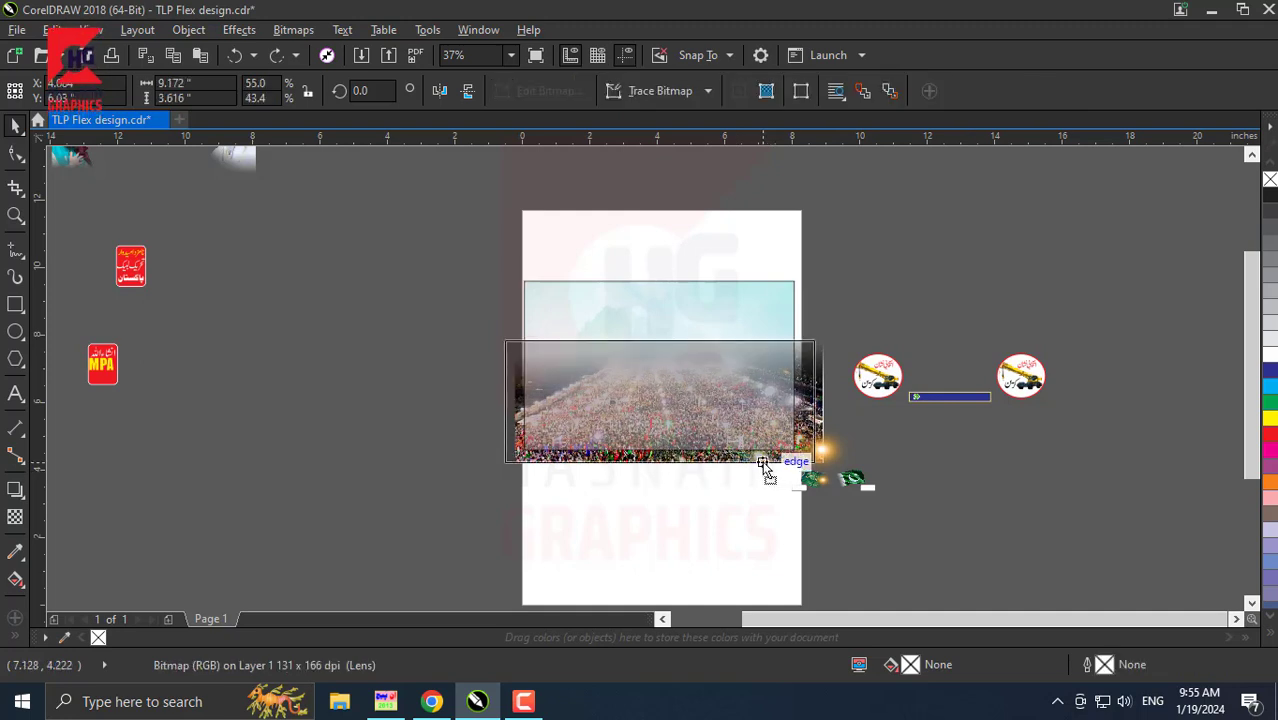
# - PowerClip the crowd photo inside the frame rectangle
pyautogui.rightClick(662, 466)
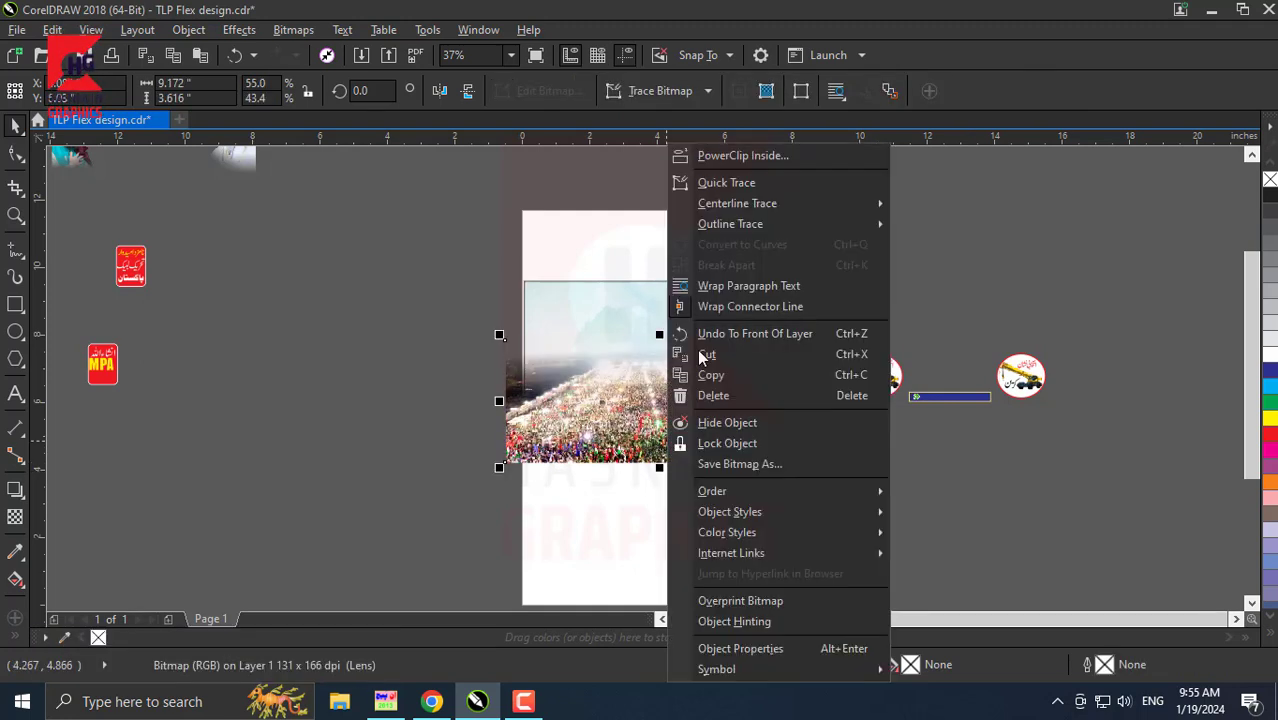
pyautogui.click(740, 154)
pyautogui.click(587, 291)
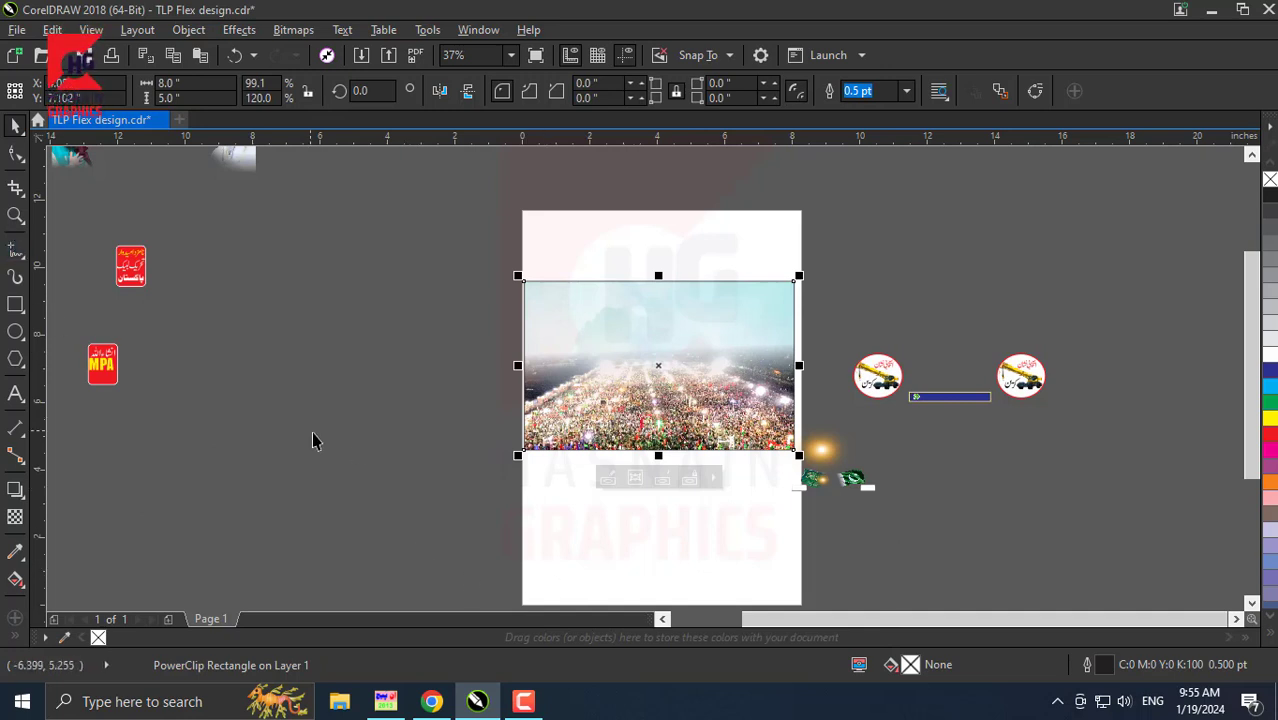
pyautogui.scroll(-2, 312, 440)
# - Move both leader portraits up to the top of the page
pyautogui.click(186, 280)
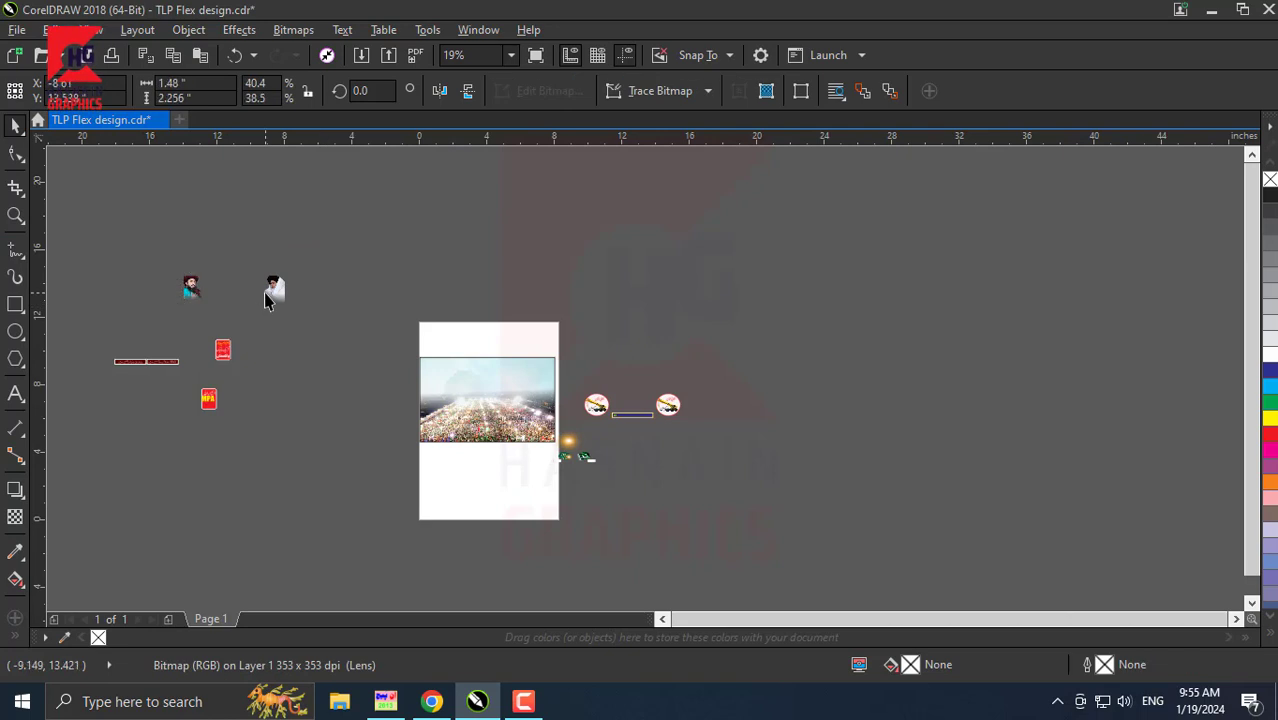
pyautogui.click(272, 292)
pyautogui.keyDown('shift'); pyautogui.click(190, 290); pyautogui.keyUp('shift')
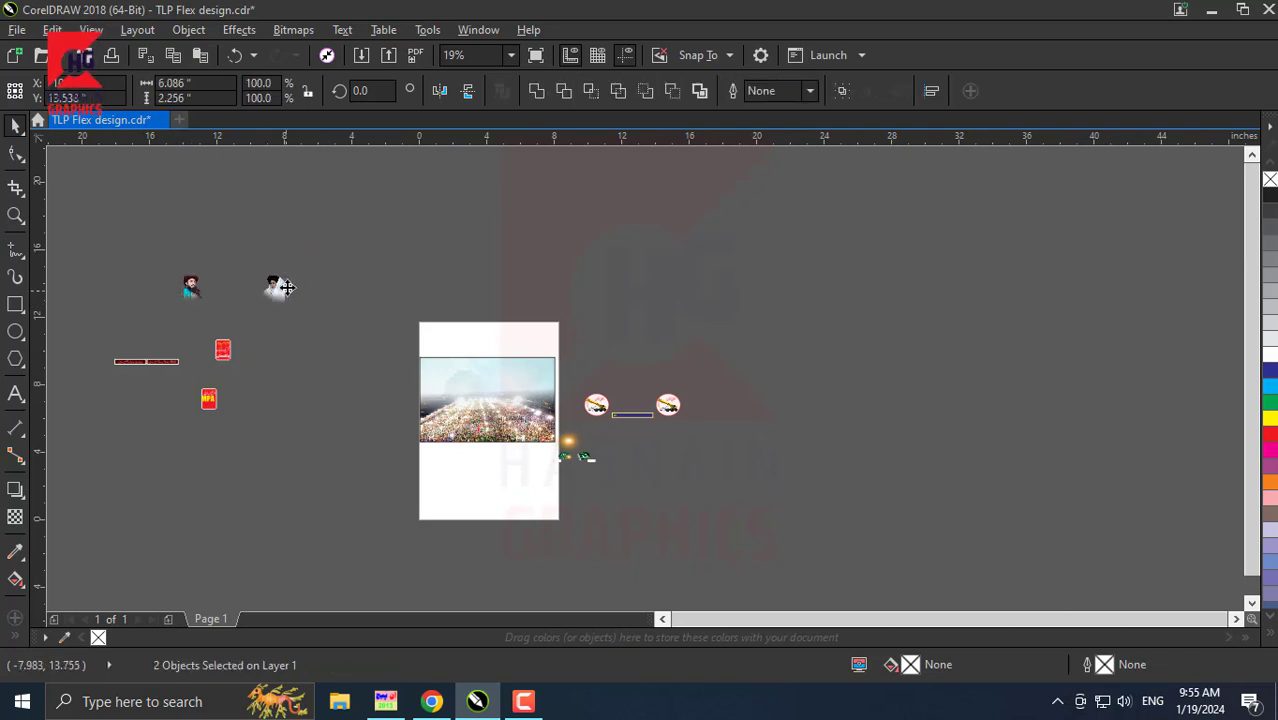
pyautogui.moveTo(286, 287); pyautogui.dragTo(514, 370)
pyautogui.scroll(2, 514, 370)
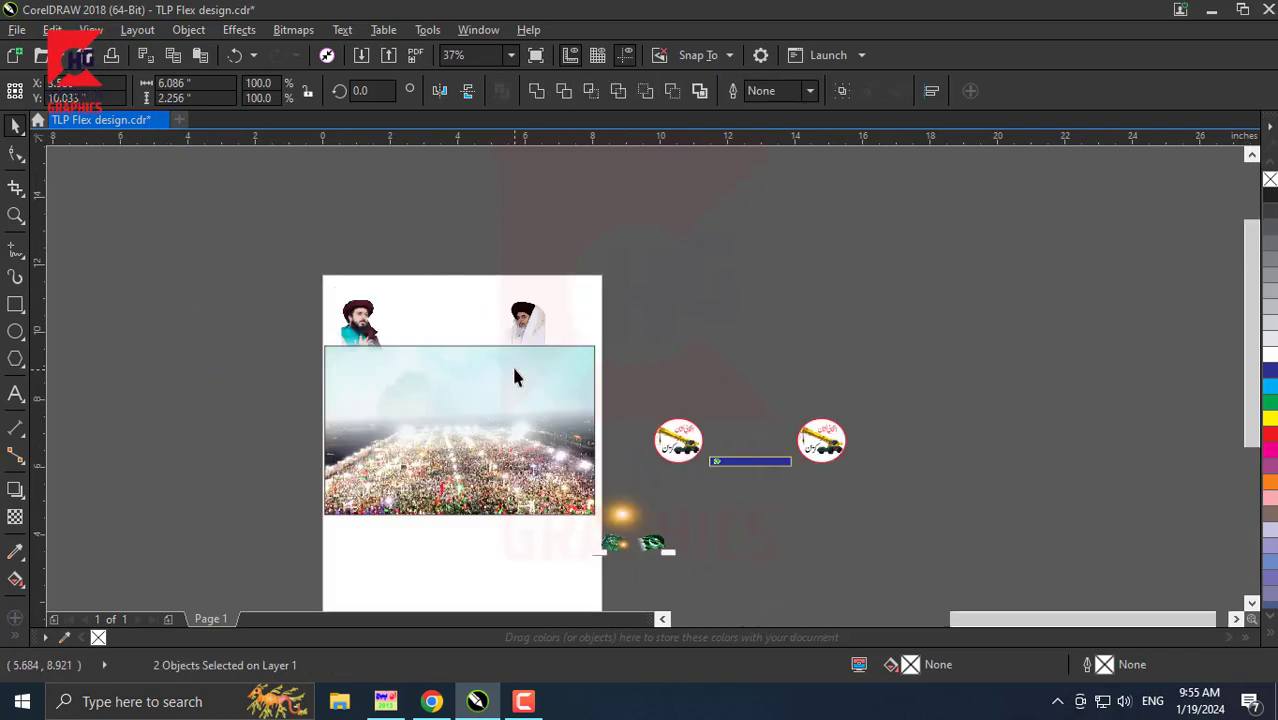
pyautogui.scroll(2, 514, 376)
# - Place one portrait at the crowd photo's top-right and the other at its top-left
pyautogui.click(403, 443)
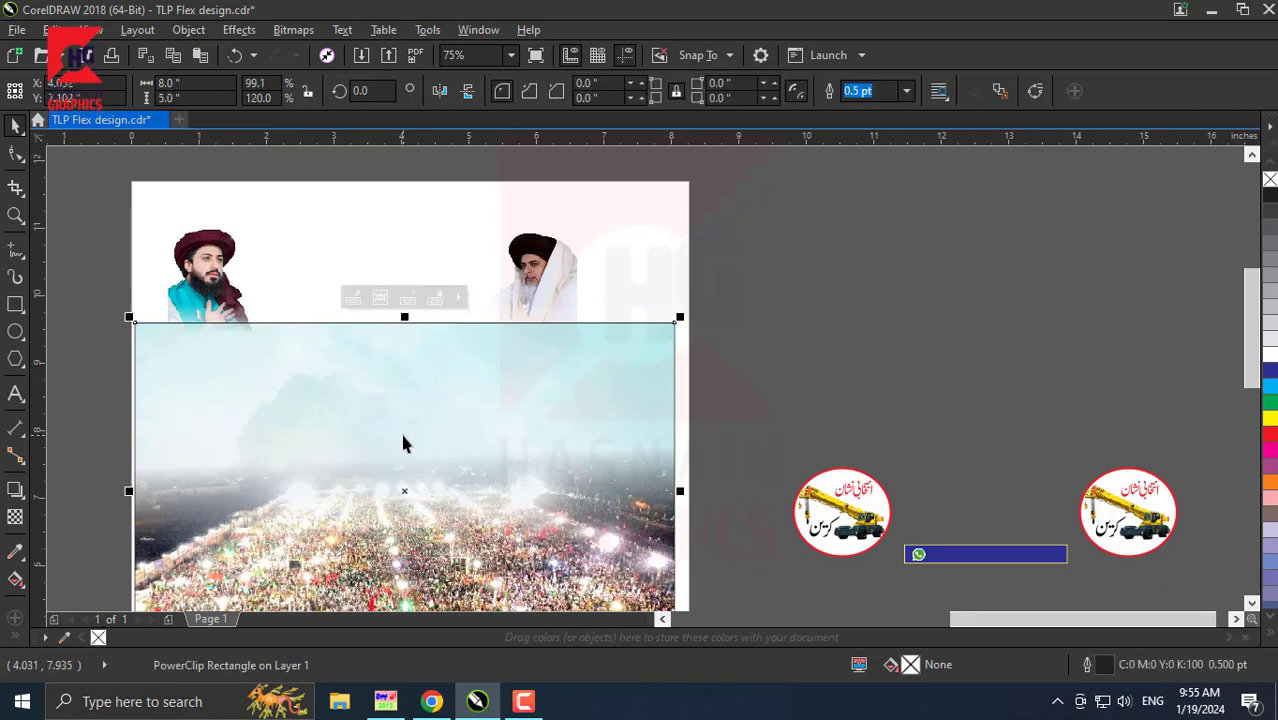
pyautogui.moveTo(403, 443)
pyautogui.mouseDown()
pyautogui.moveTo(646, 377)
pyautogui.moveTo(626, 362)
pyautogui.mouseUp()
pyautogui.scroll(2, 640, 380)
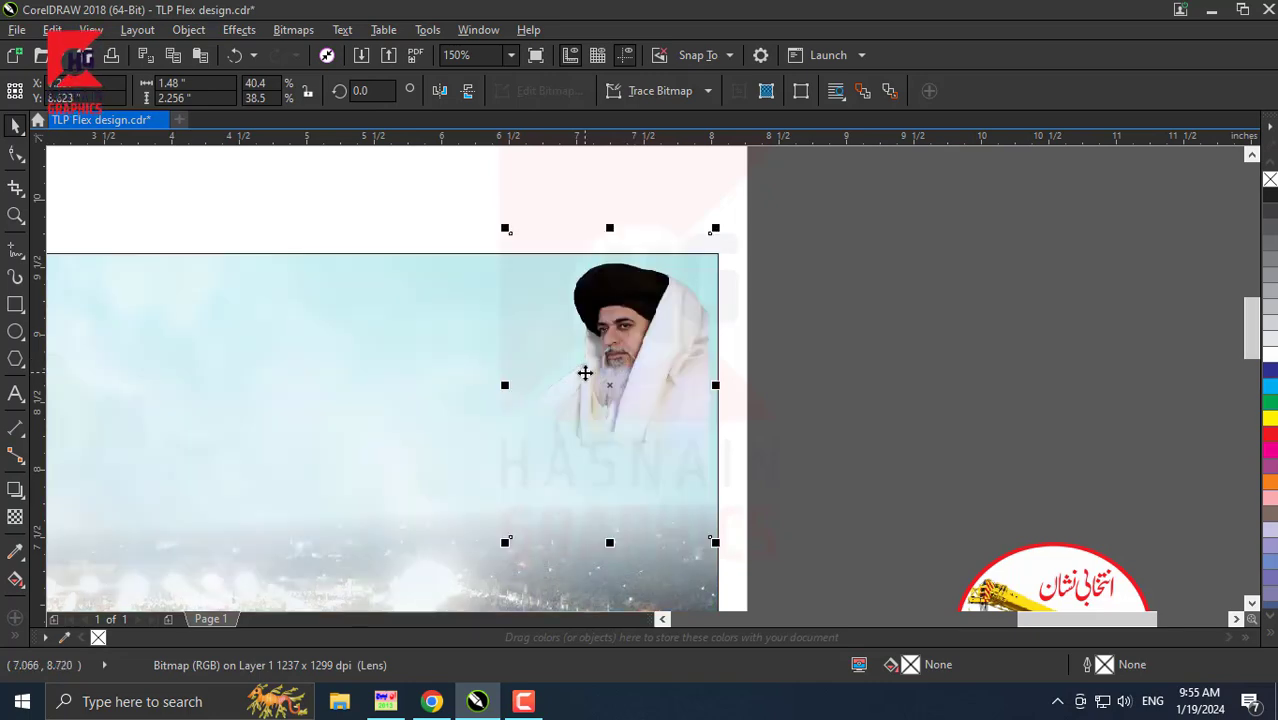
pyautogui.scroll(-2, 585, 373)
pyautogui.moveTo(187, 272); pyautogui.dragTo(160, 362)
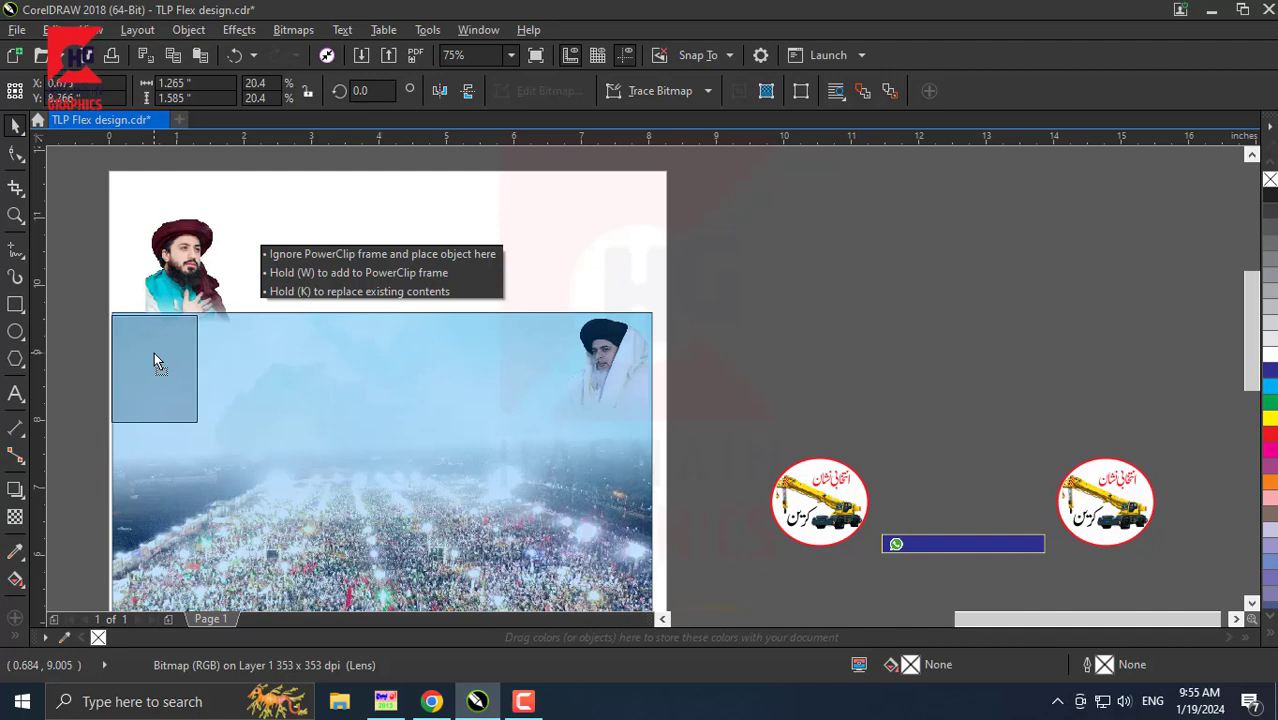
pyautogui.moveTo(155, 362); pyautogui.dragTo(160, 364)
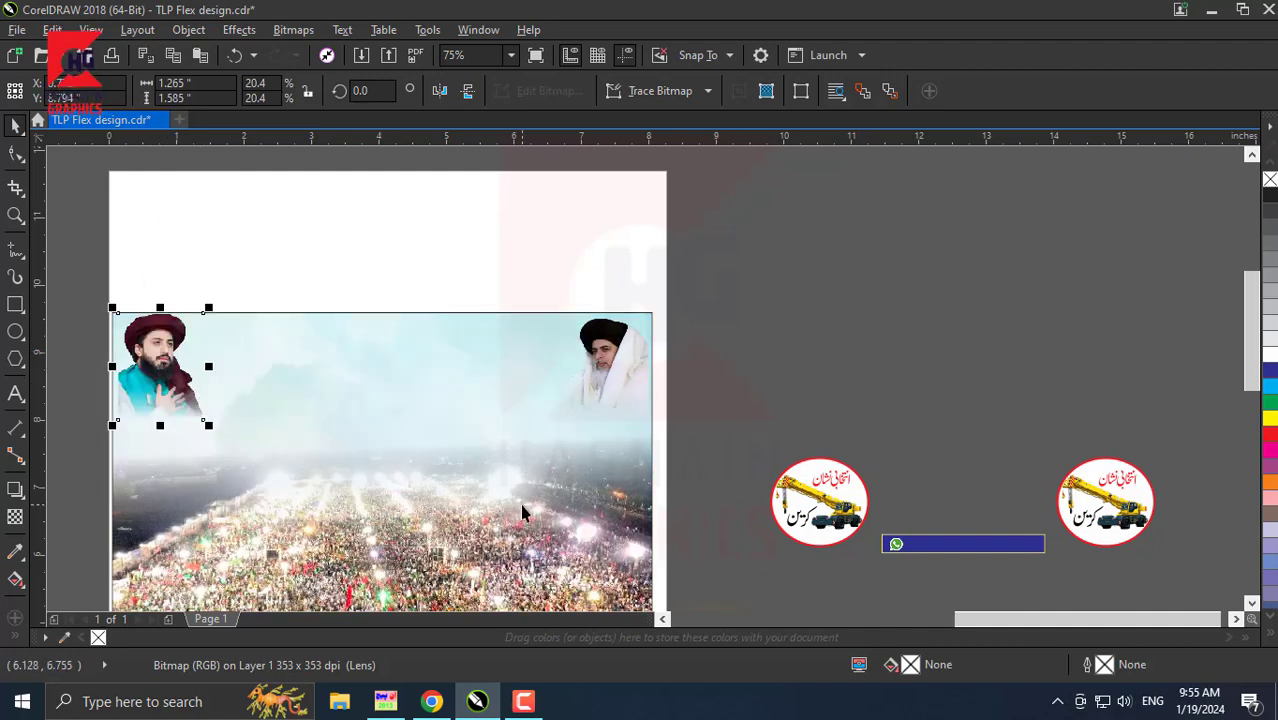
pyautogui.moveTo(975, 619); pyautogui.dragTo(935, 620)
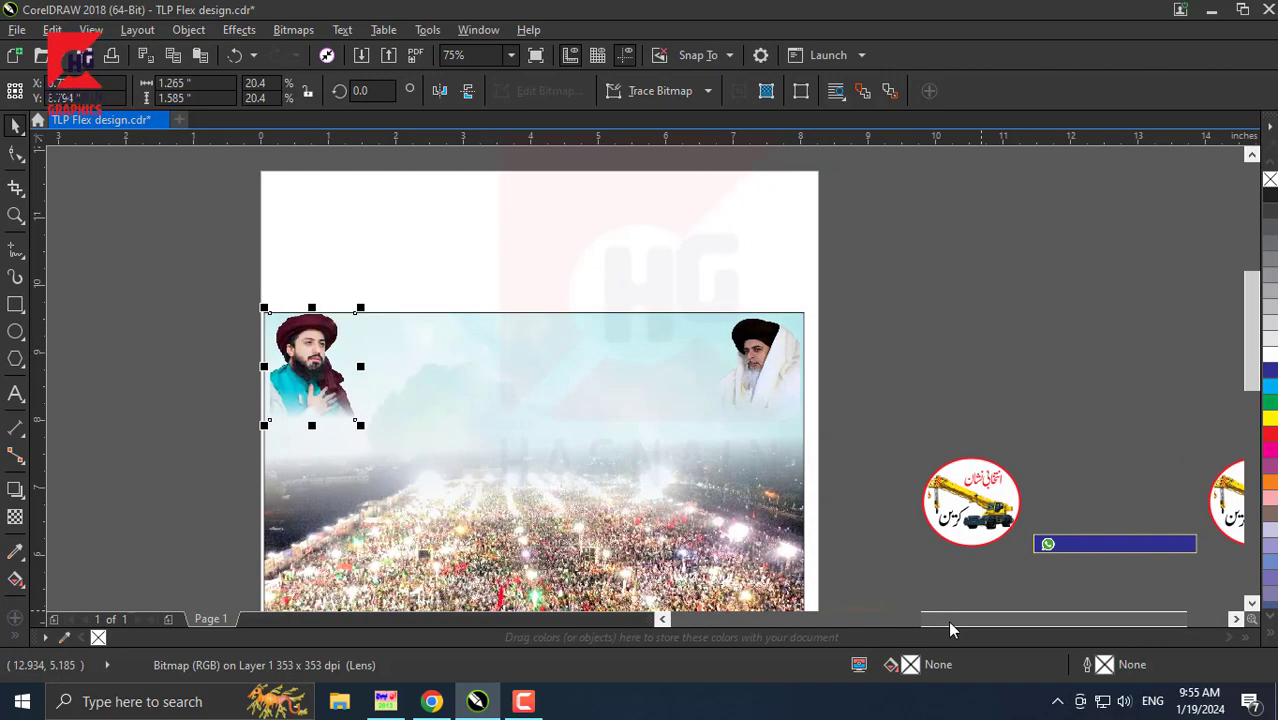
pyautogui.scroll(-2, 692, 397)
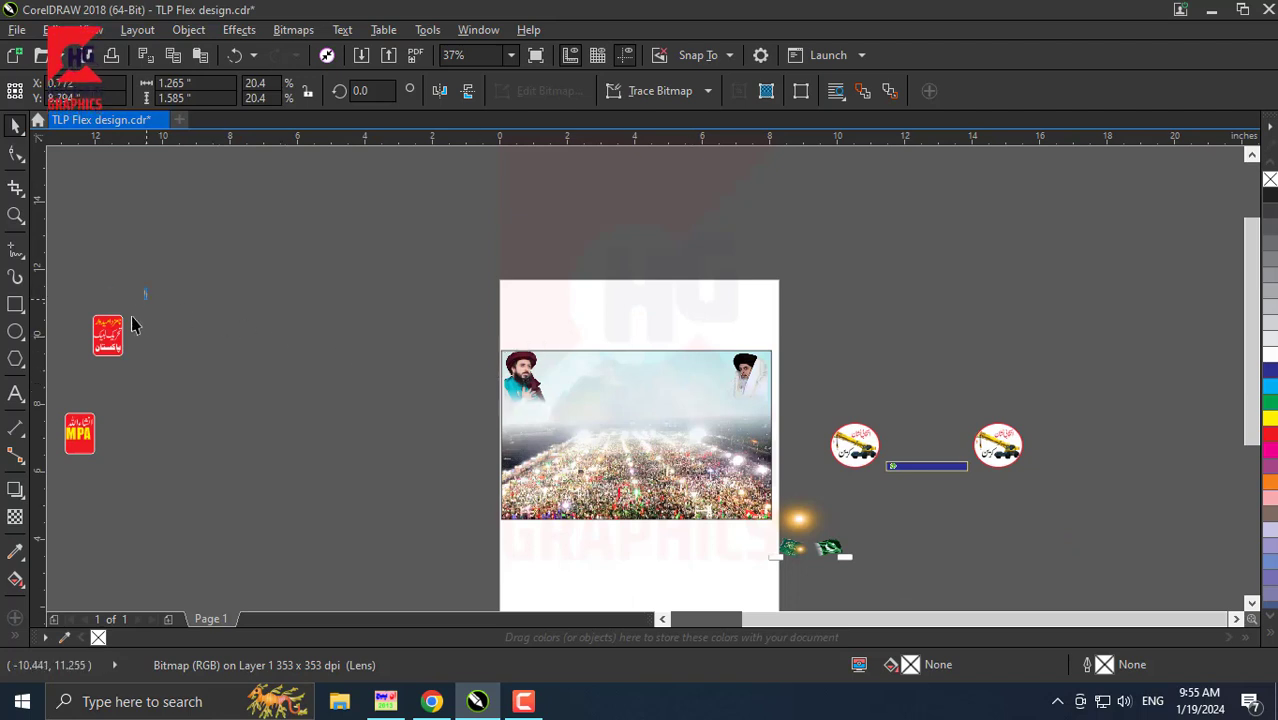
# - Put the red candidate and MPA badges on the crowd photo; bring the verse strips above
pyautogui.moveTo(110, 345); pyautogui.dragTo(718, 434)
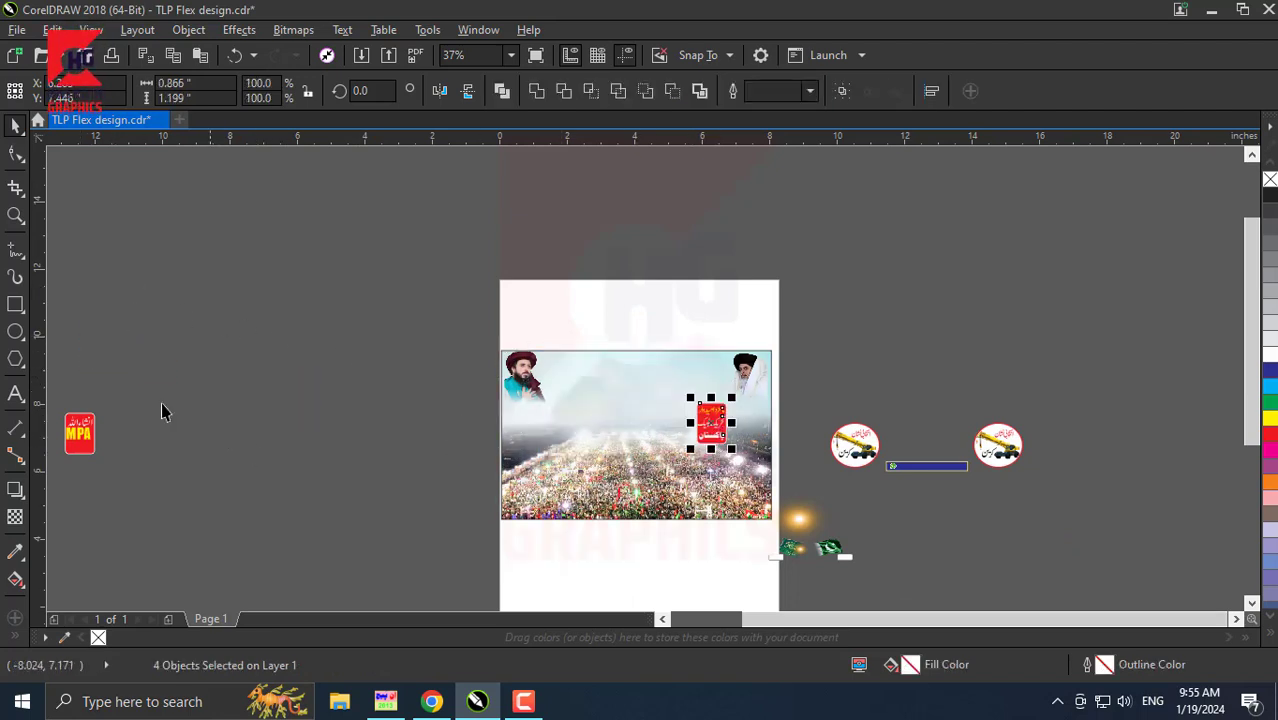
pyautogui.moveTo(163, 412)
pyautogui.mouseDown()
pyautogui.moveTo(220, 474)
pyautogui.moveTo(727, 447)
pyautogui.mouseUp()
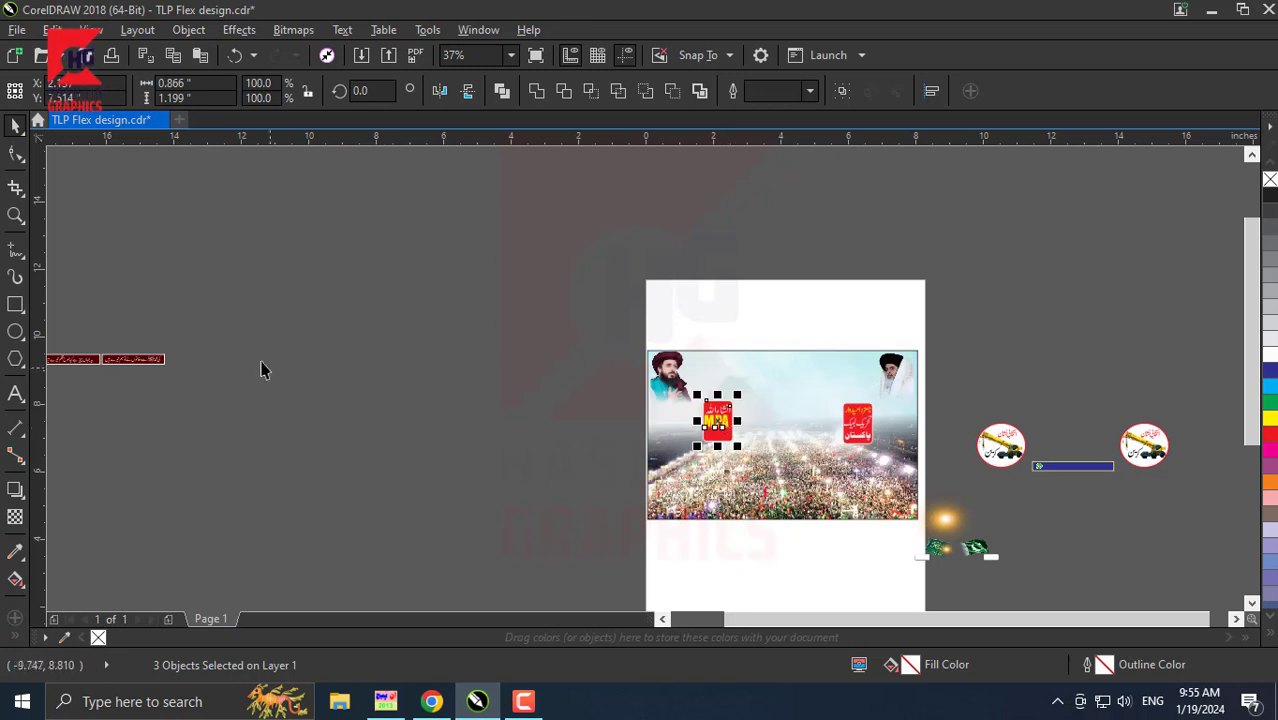
pyautogui.click(375, 543)
pyautogui.click(662, 619)
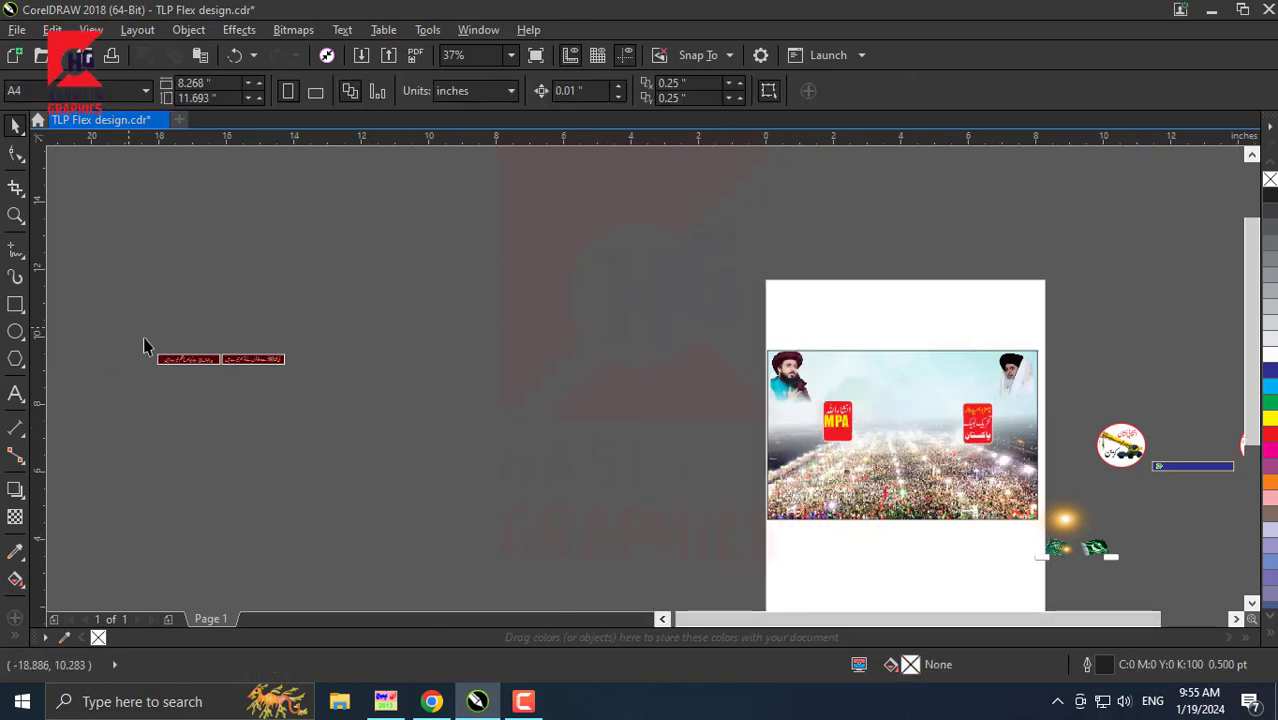
pyautogui.moveTo(307, 395); pyautogui.dragTo(965, 340)
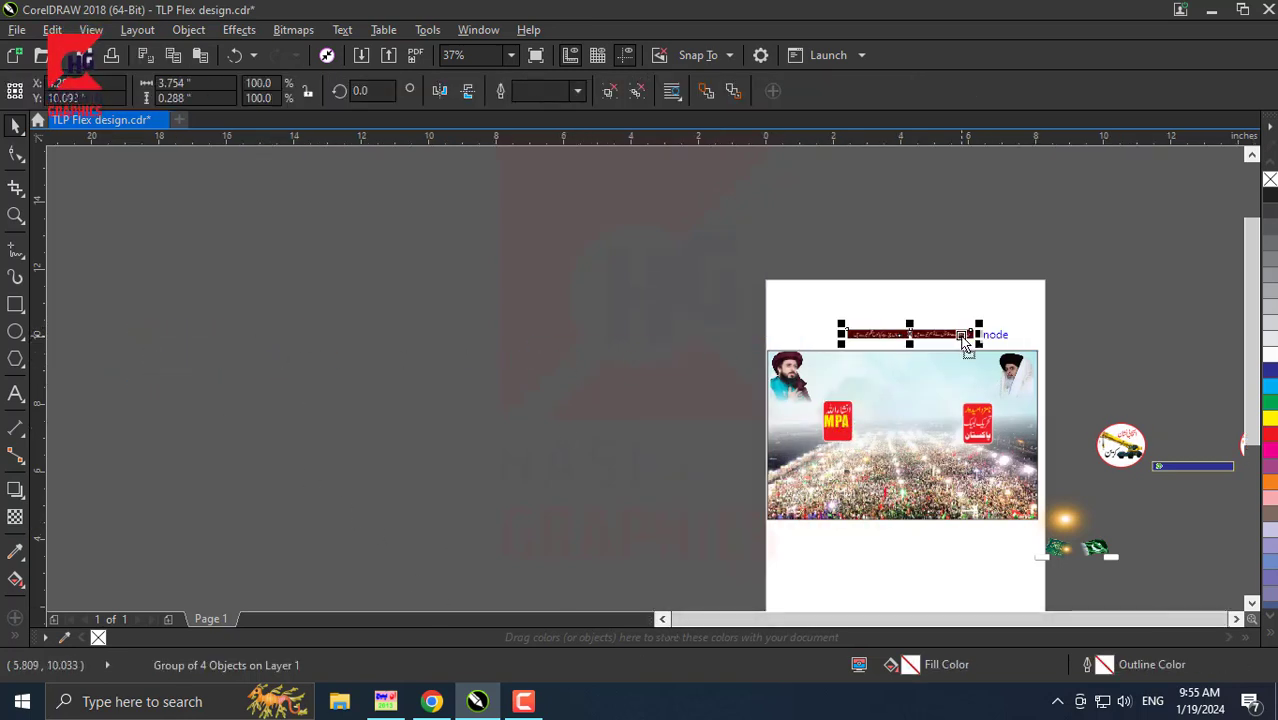
# - Move the Urdu verse strips onto the photo's top and enlarge them to about 140%
pyautogui.scroll(4, 962, 335)
pyautogui.moveTo(826, 323); pyautogui.dragTo(709, 420)
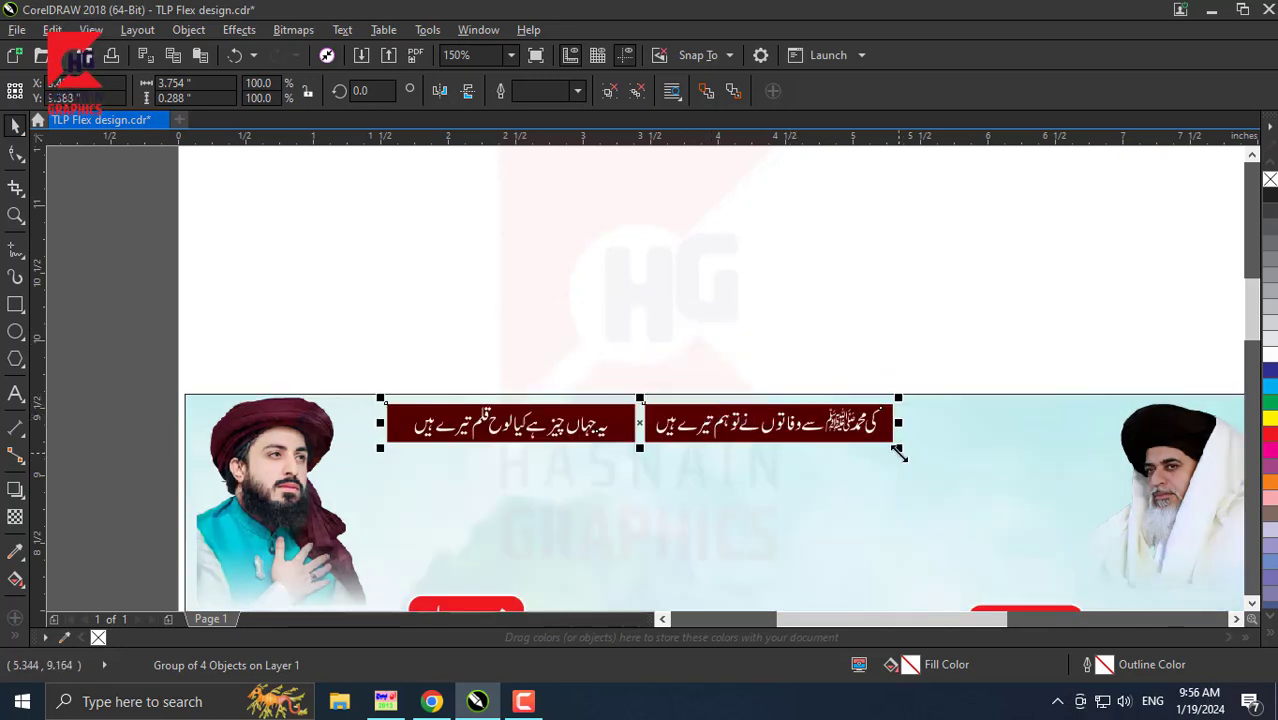
pyautogui.moveTo(899, 452)
pyautogui.mouseDown()
pyautogui.moveTo(1096, 500)
pyautogui.moveTo(1097, 460)
pyautogui.mouseUp()
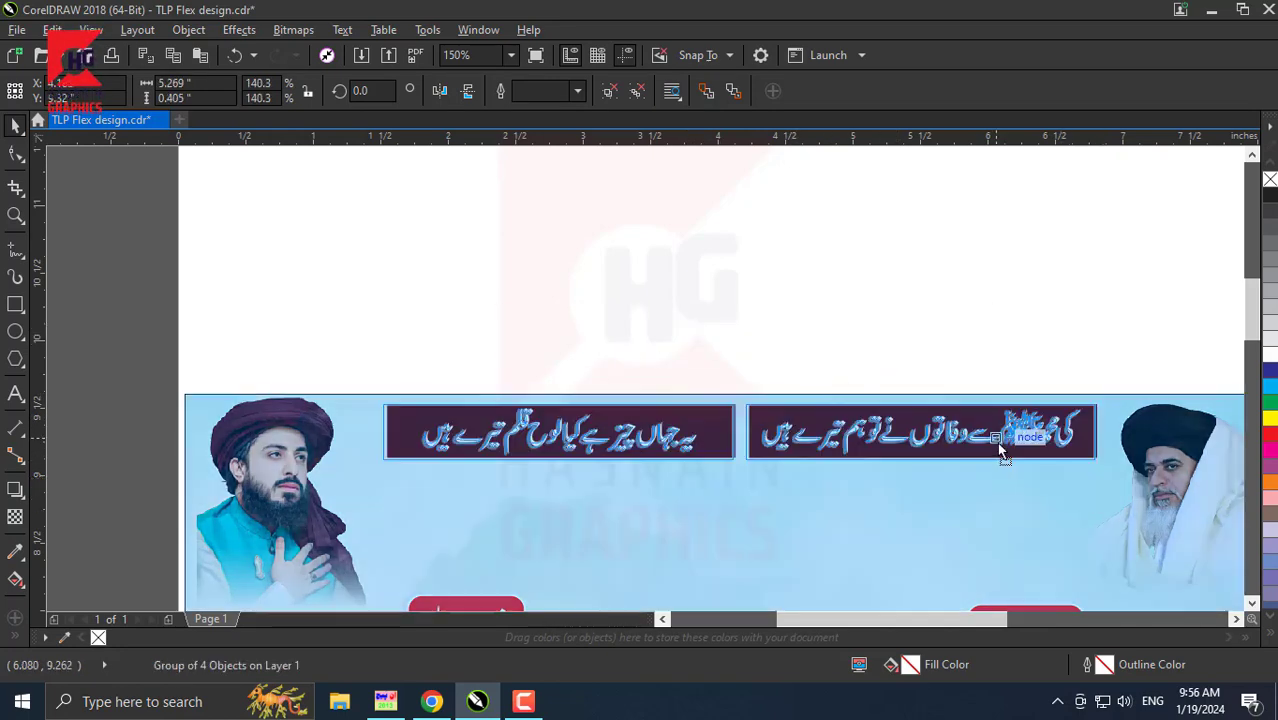
pyautogui.moveTo(996, 442); pyautogui.dragTo(995, 455)
pyautogui.scroll(-2, 853, 271)
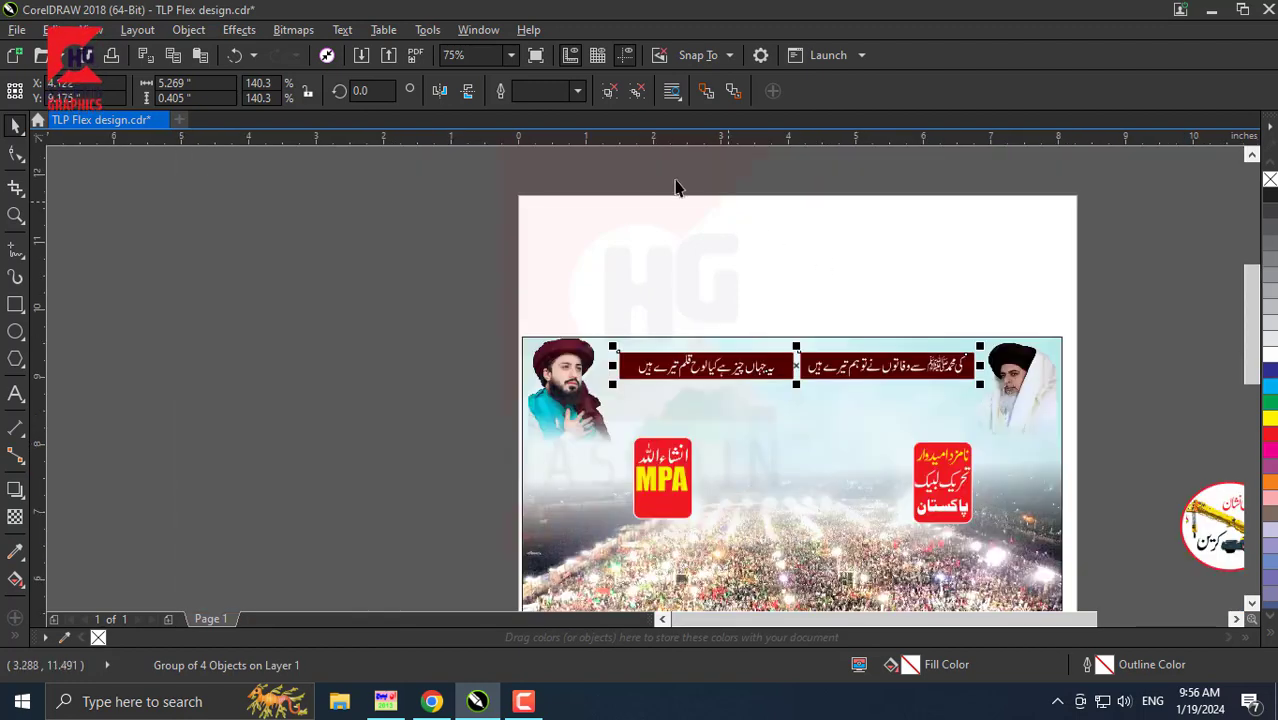
pyautogui.scroll(-1, 675, 187)
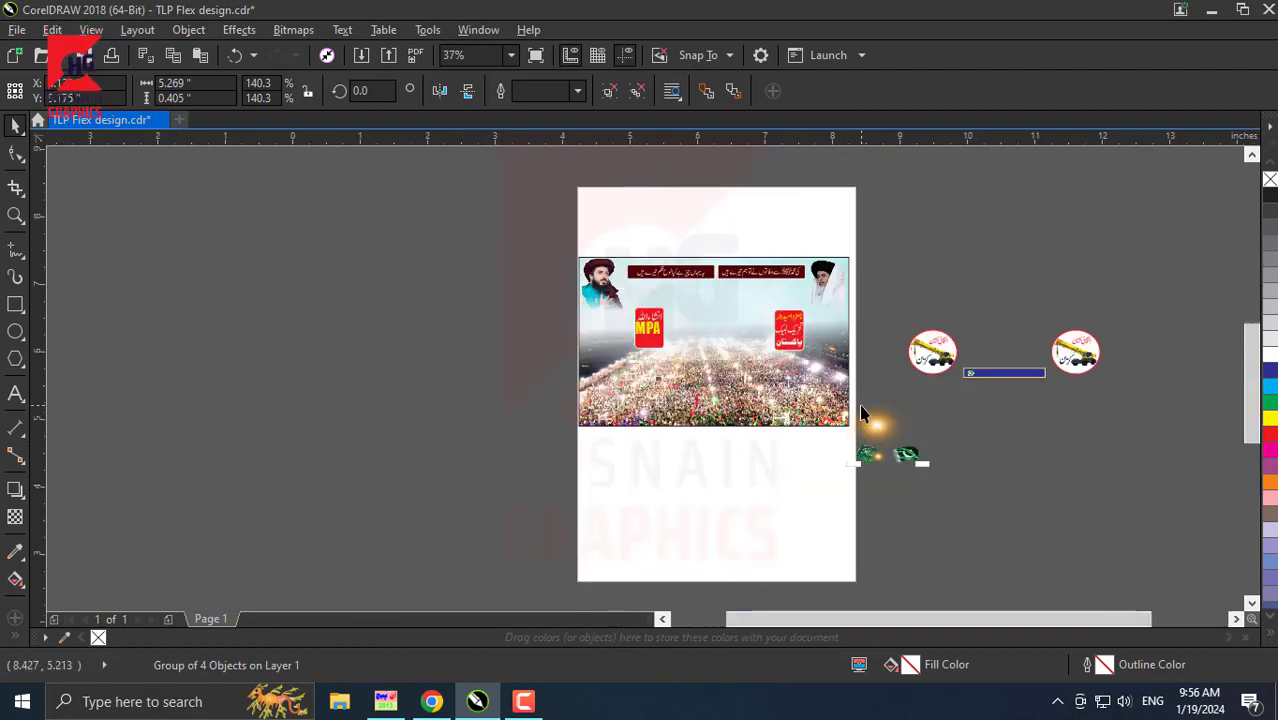
pyautogui.scroll(1, 859, 404)
# - Enlarge the orange glow image and PowerClip it centred inside the crowd photo frame
pyautogui.click(895, 453)
pyautogui.moveTo(895, 453); pyautogui.dragTo(718, 360)
pyautogui.scroll(-1, 865, 544)
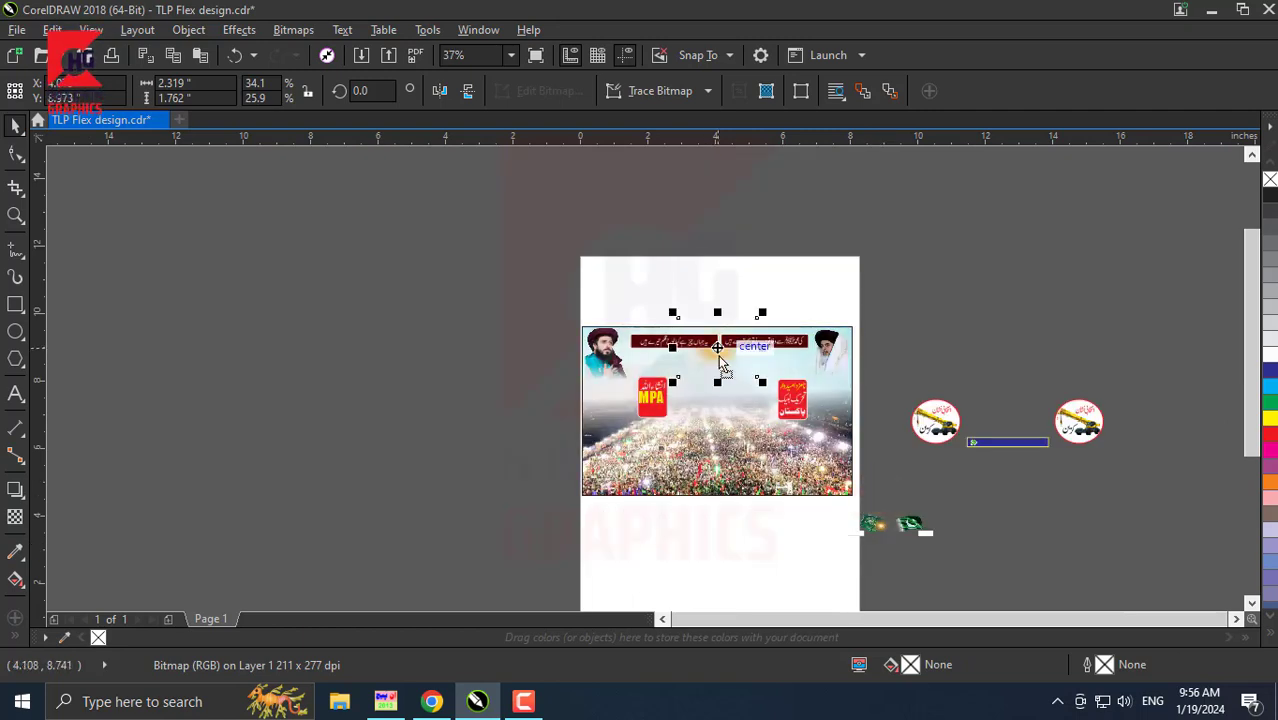
pyautogui.scroll(1, 720, 365)
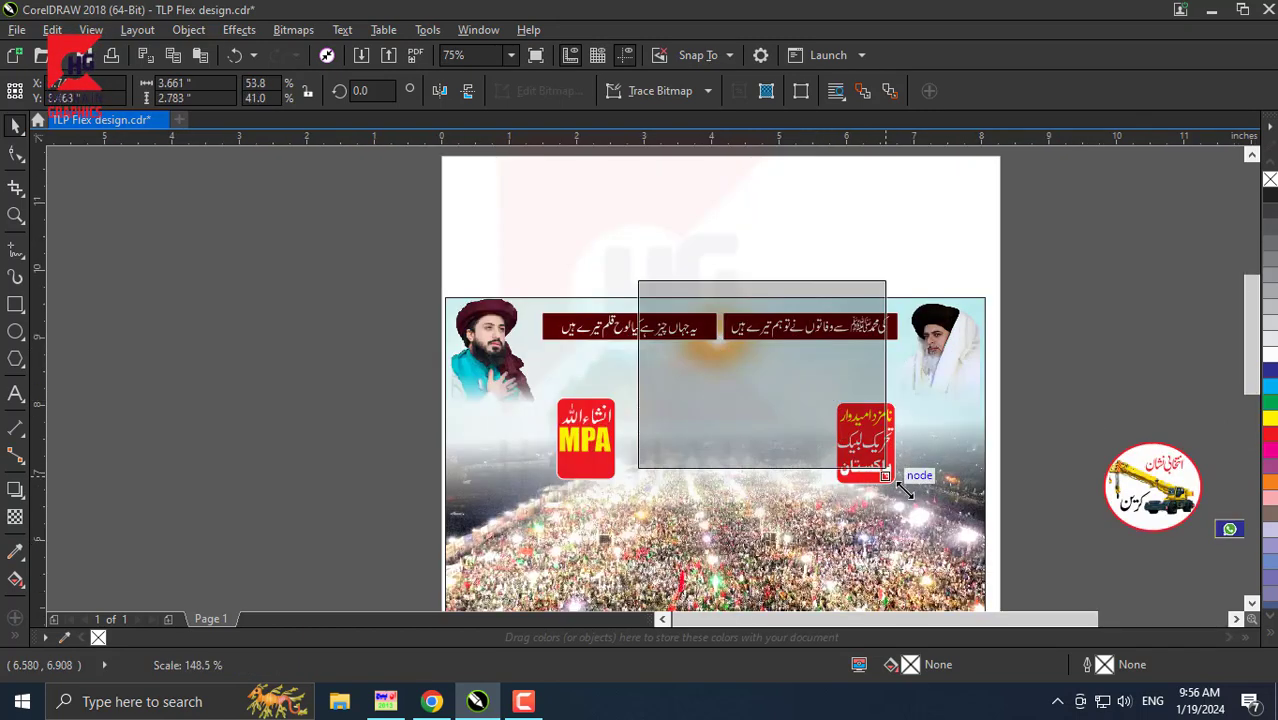
pyautogui.moveTo(797, 401); pyautogui.dragTo(894, 474)
pyautogui.moveTo(765, 394); pyautogui.dragTo(717, 386)
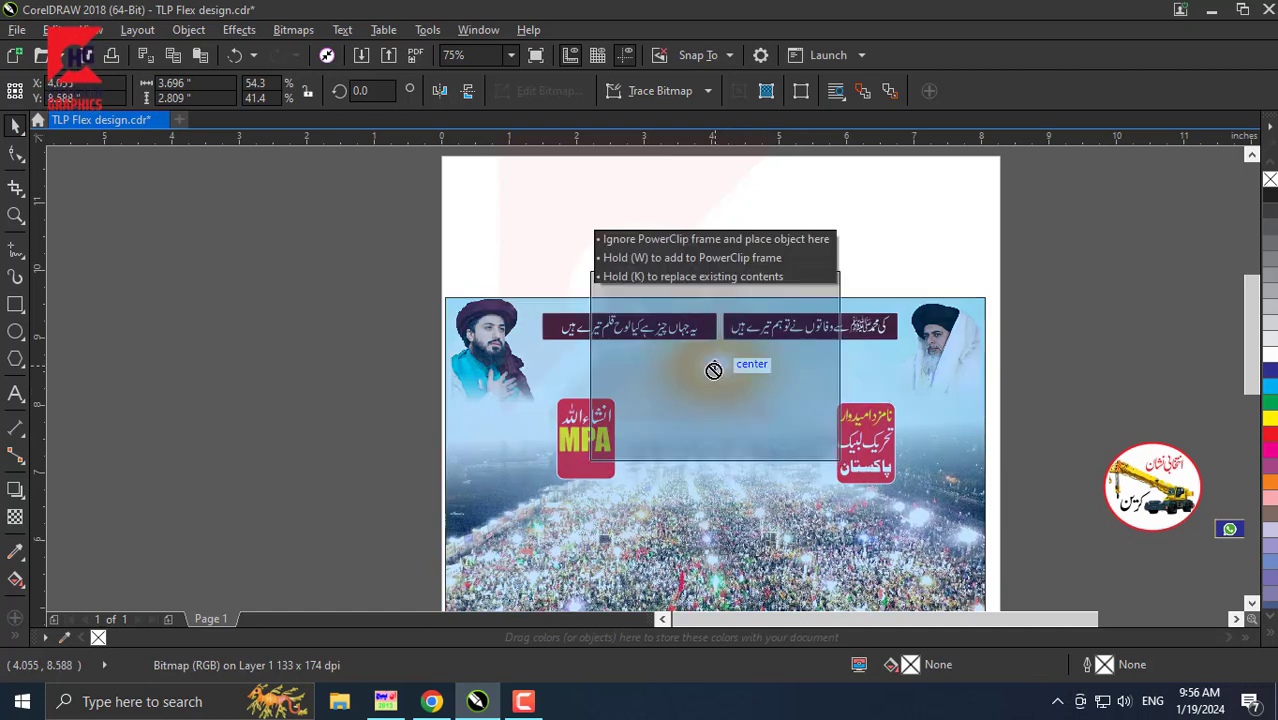
pyautogui.rightClick(718, 373)
pyautogui.click(790, 156)
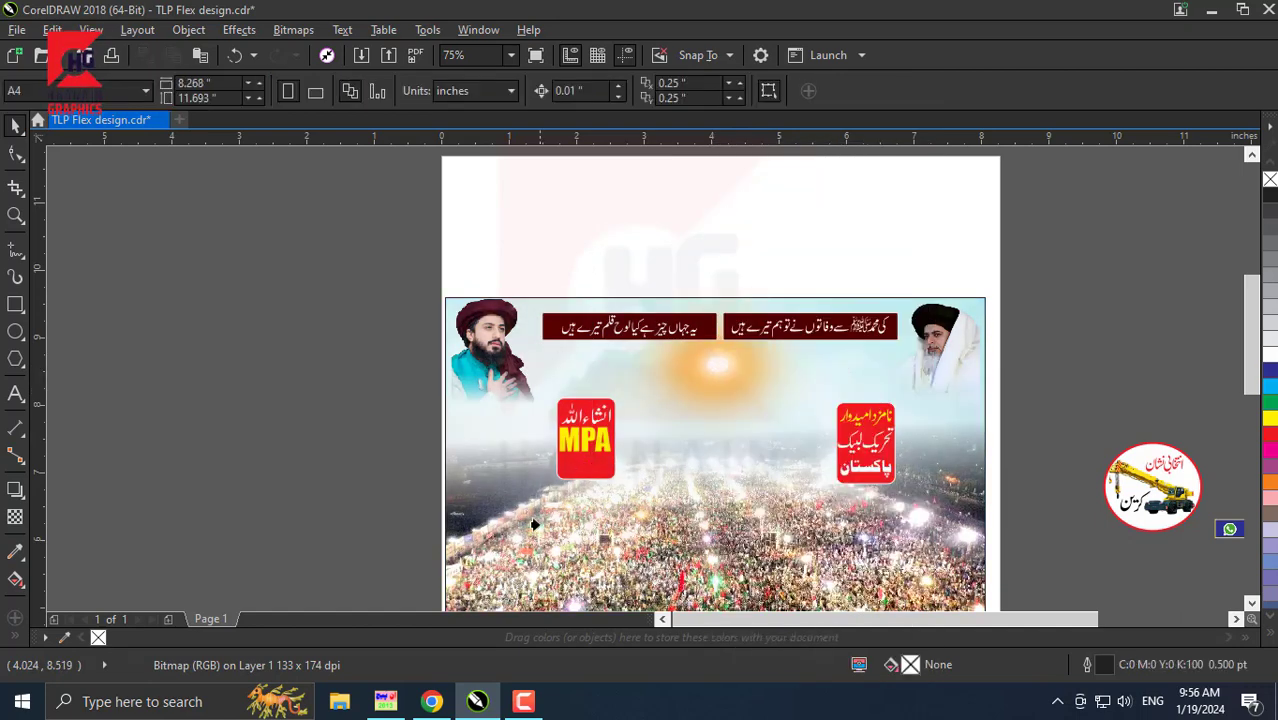
pyautogui.click(534, 524)
# - Delete the small grey and white rectangles beside the flags
pyautogui.scroll(-1, 584, 440)
pyautogui.scroll(1, 740, 590)
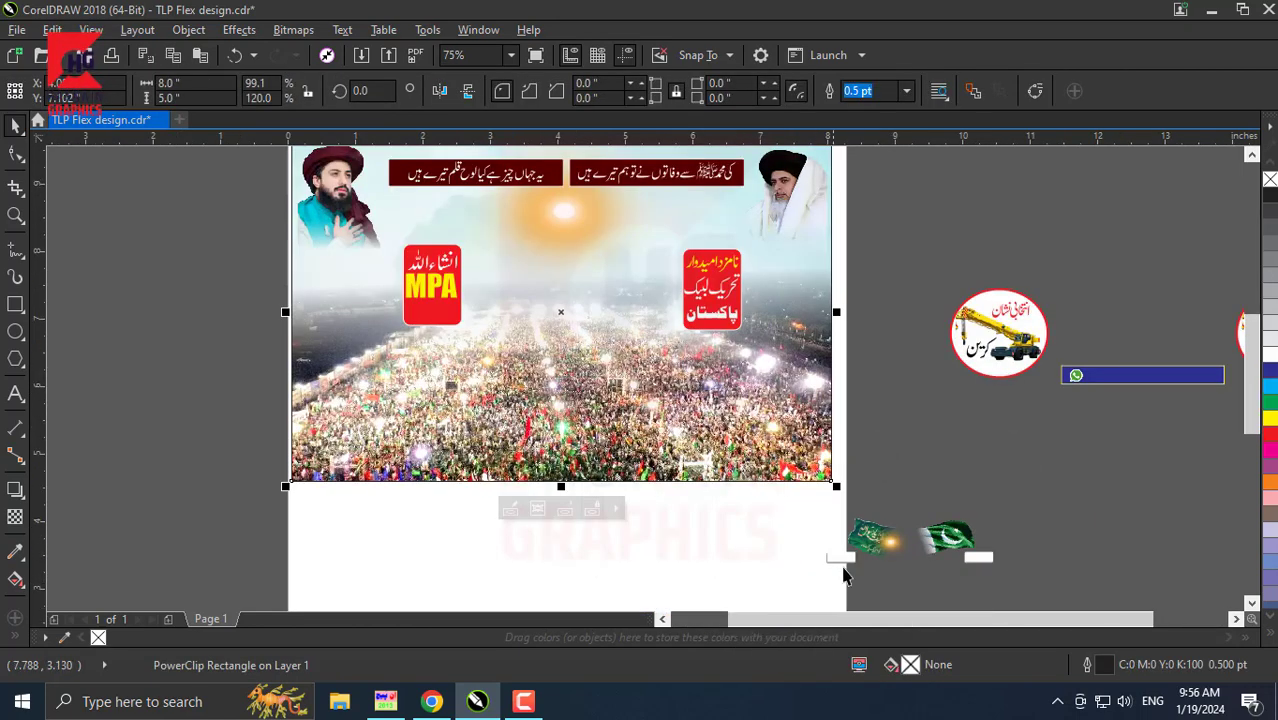
pyautogui.click(979, 562)
pyautogui.click(858, 574)
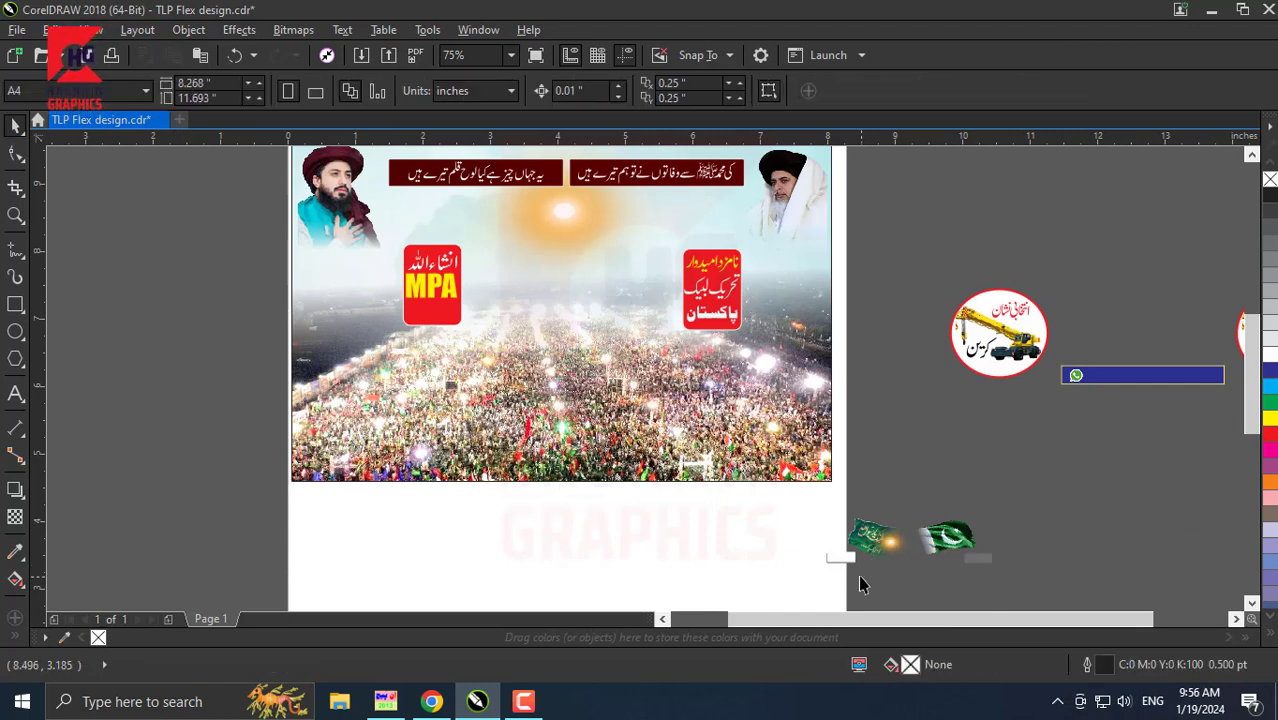
pyautogui.click(840, 557)
pyautogui.click(990, 565)
pyautogui.press('Delete')
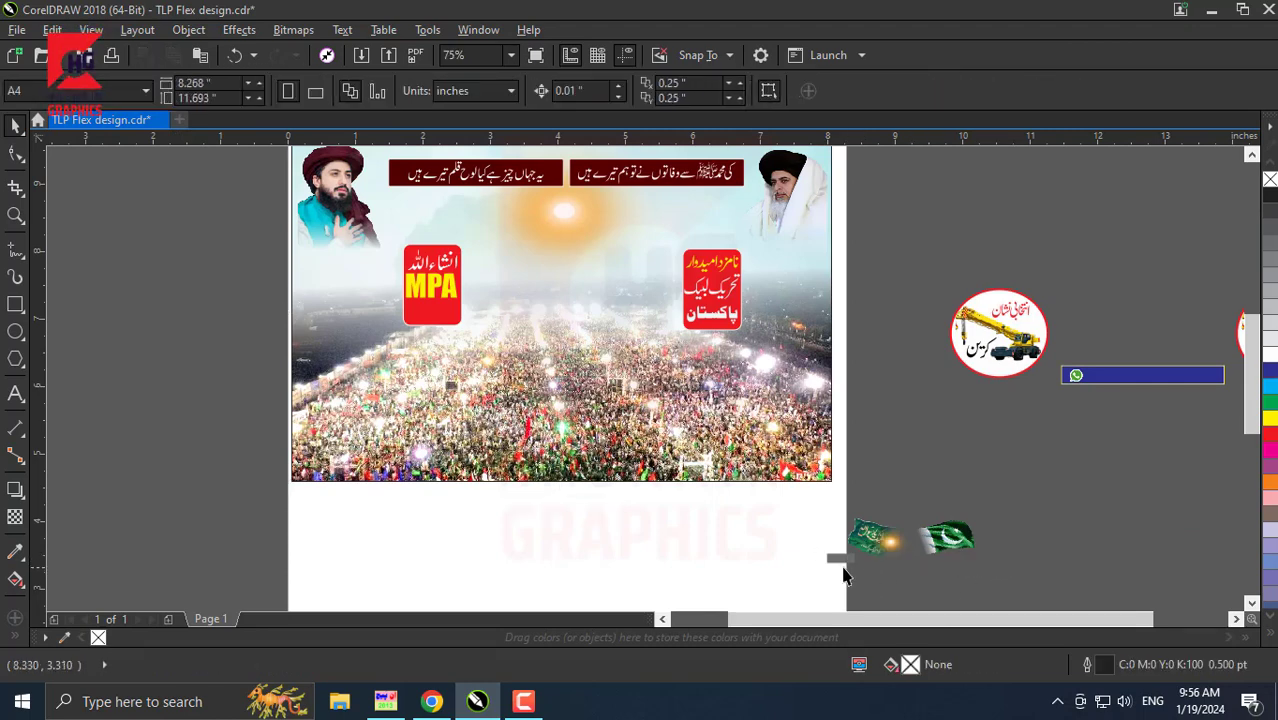
pyautogui.click(836, 558)
pyautogui.press('Delete')
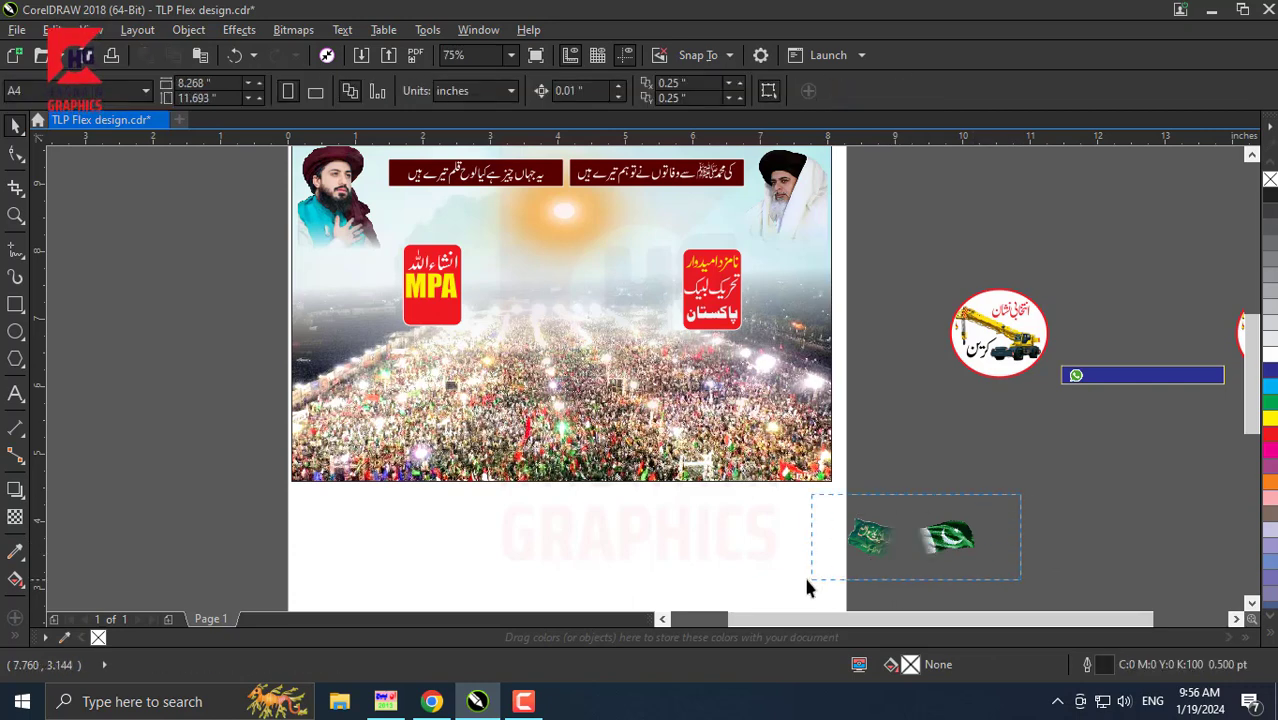
# - Move both flags onto the banner and enlarge them centred beneath the verse strips
pyautogui.moveTo(808, 588); pyautogui.dragTo(811, 579)
pyautogui.moveTo(870, 537); pyautogui.dragTo(490, 209)
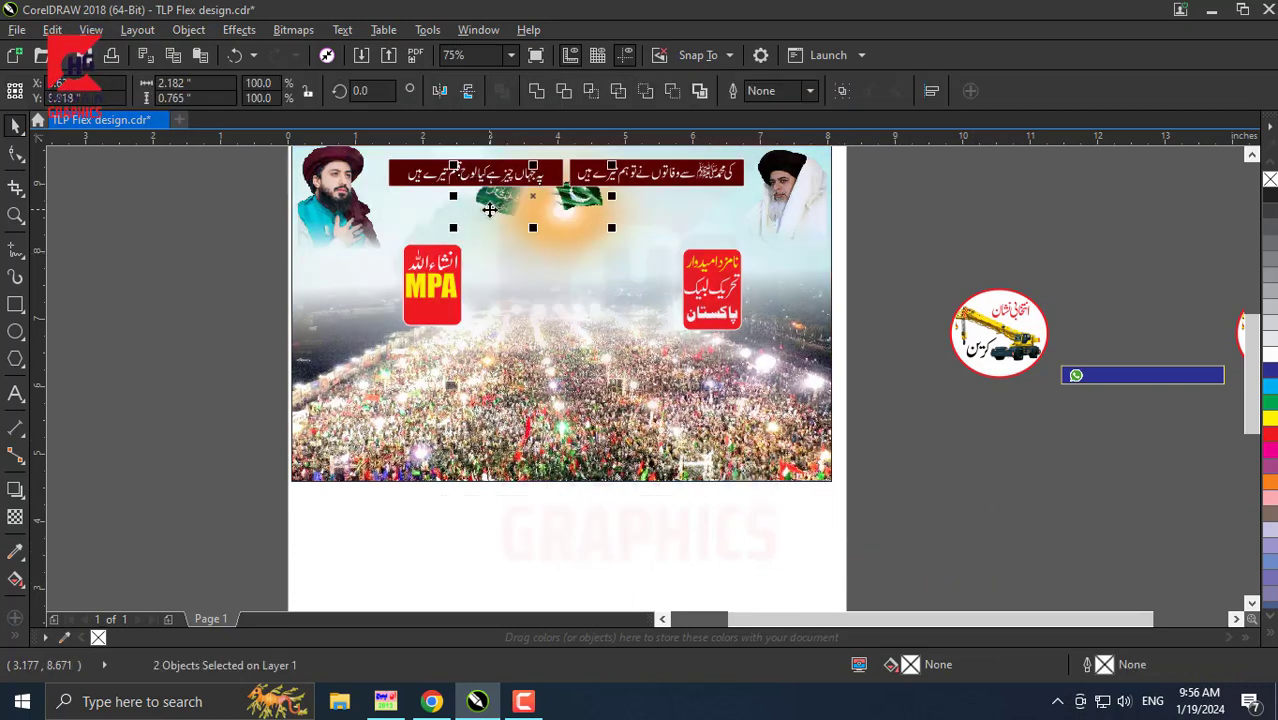
pyautogui.scroll(-1, 460, 250)
pyautogui.scroll(2, 440, 225)
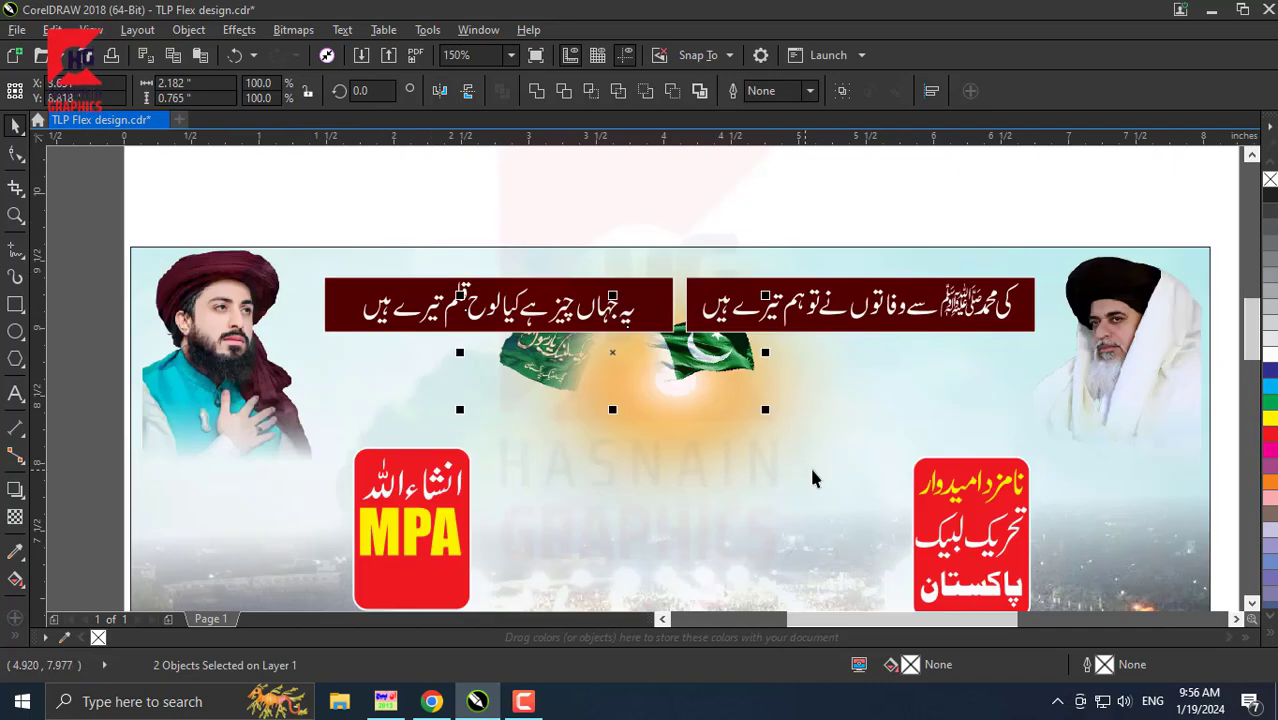
pyautogui.moveTo(770, 415); pyautogui.dragTo(1070, 515)
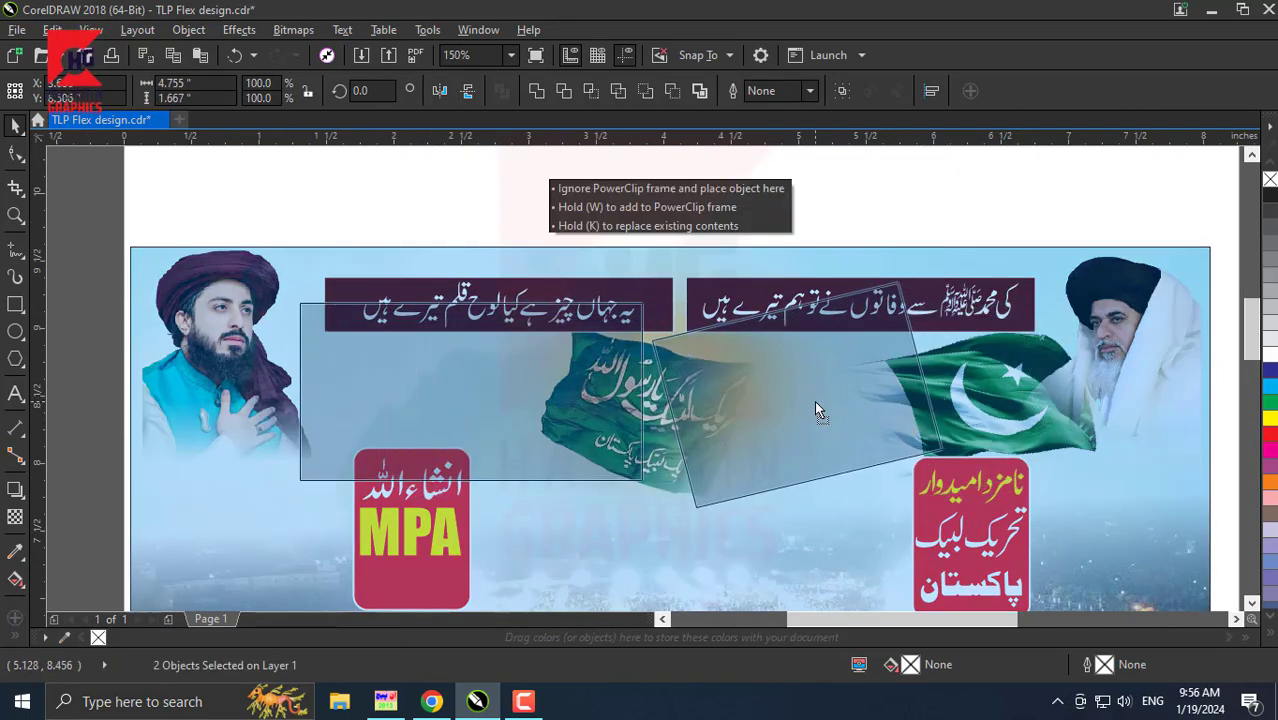
pyautogui.moveTo(955, 419)
pyautogui.mouseDown()
pyautogui.moveTo(814, 400)
pyautogui.moveTo(825, 402)
pyautogui.mouseUp()
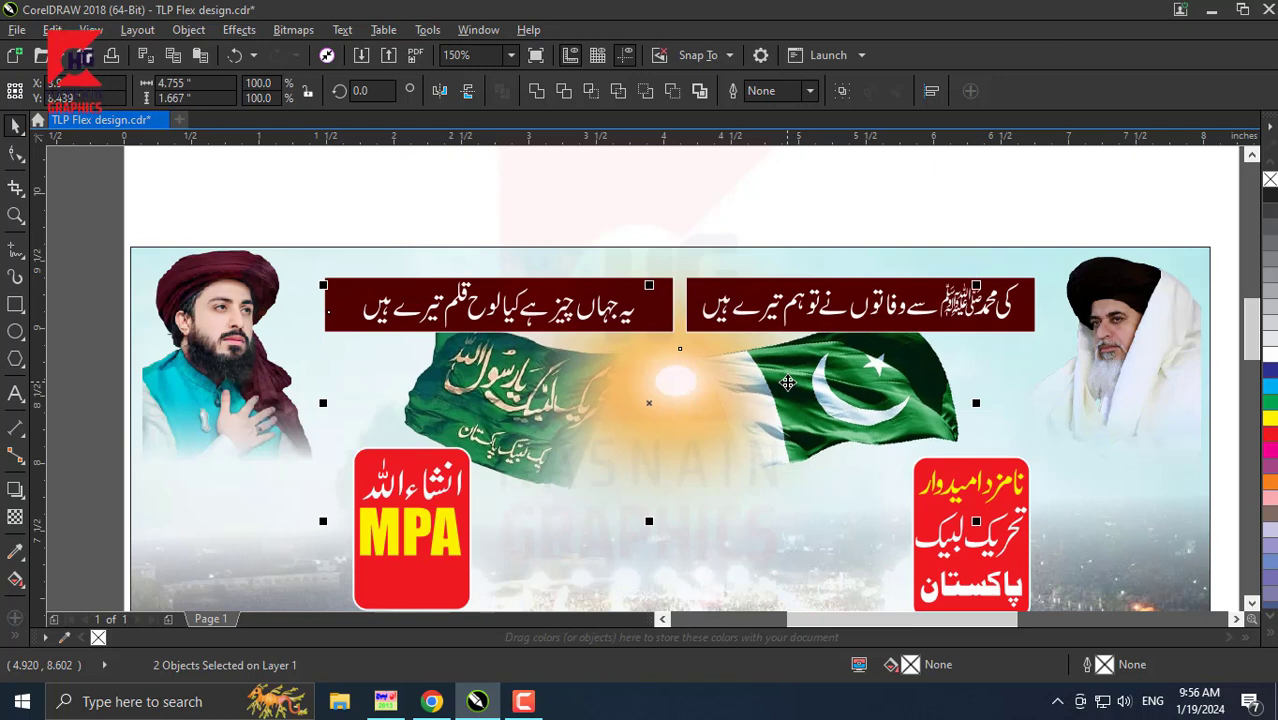
pyautogui.scroll(-1, 729, 212)
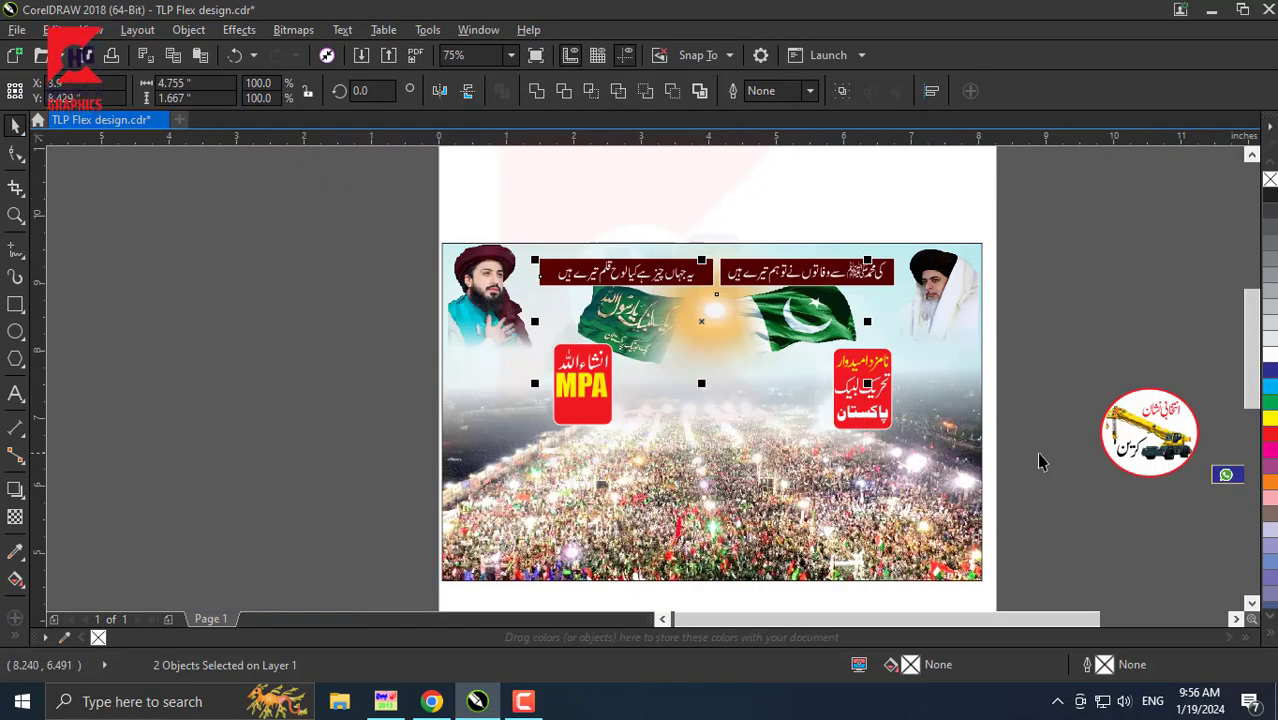
pyautogui.moveTo(1052, 628); pyautogui.dragTo(1064, 628)
pyautogui.moveTo(1025, 337); pyautogui.dragTo(1209, 528)
# - Move the crane symbol onto the banner photo and delete the spare off-page crane emblem
pyautogui.moveTo(1014, 330); pyautogui.dragTo(1068, 425)
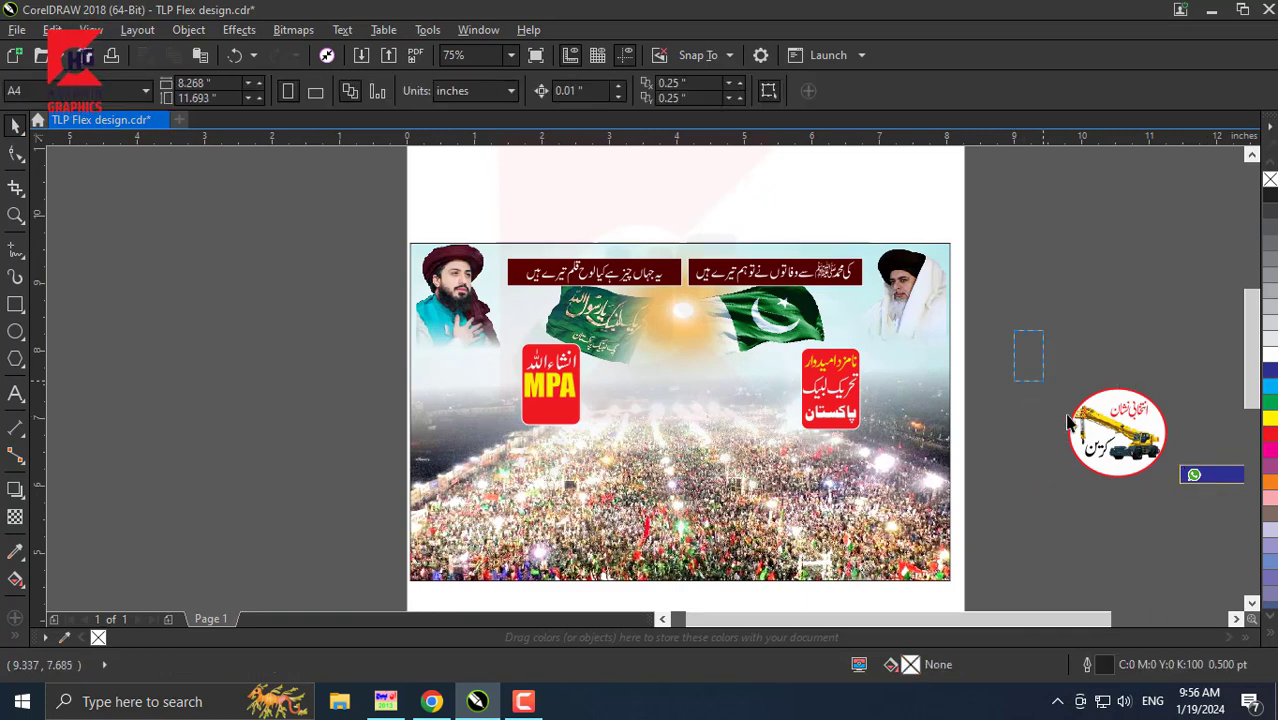
pyautogui.moveTo(1164, 507); pyautogui.dragTo(1166, 508)
pyautogui.moveTo(1100, 455)
pyautogui.mouseDown()
pyautogui.moveTo(463, 558)
pyautogui.moveTo(493, 484)
pyautogui.moveTo(557, 442)
pyautogui.mouseUp()
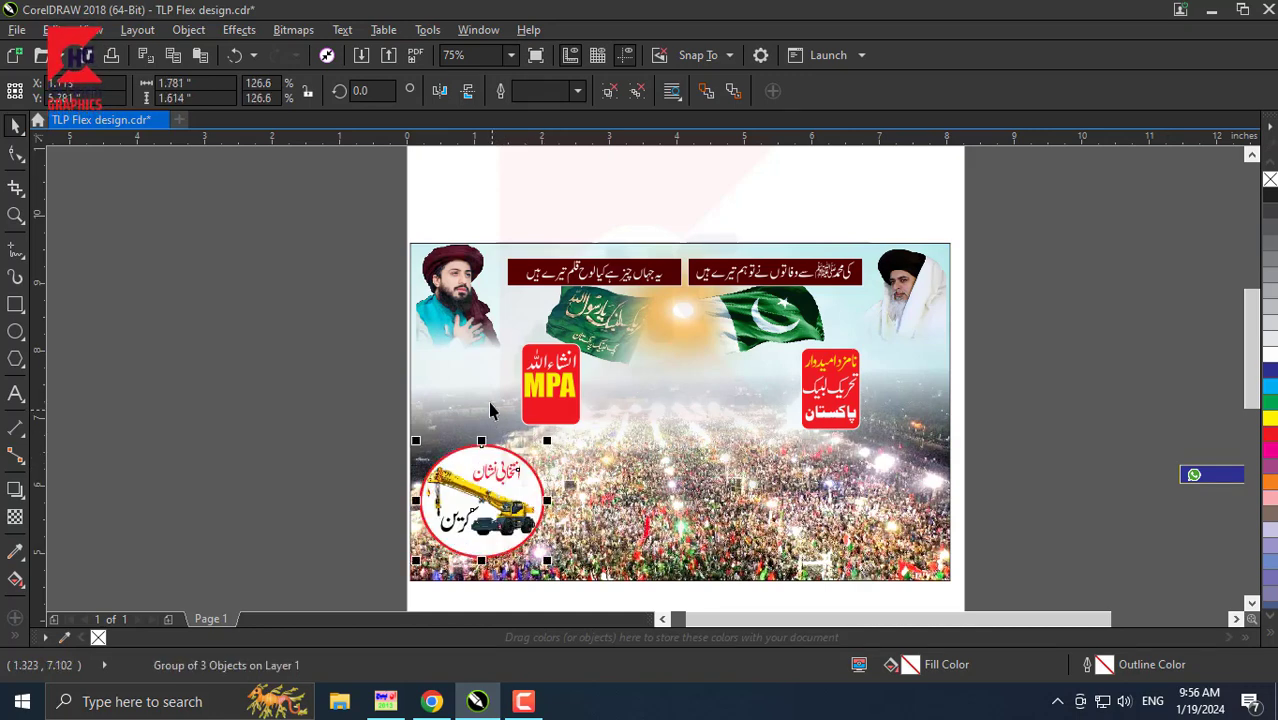
pyautogui.scroll(-2, 490, 410)
pyautogui.moveTo(879, 360); pyautogui.dragTo(1013, 464)
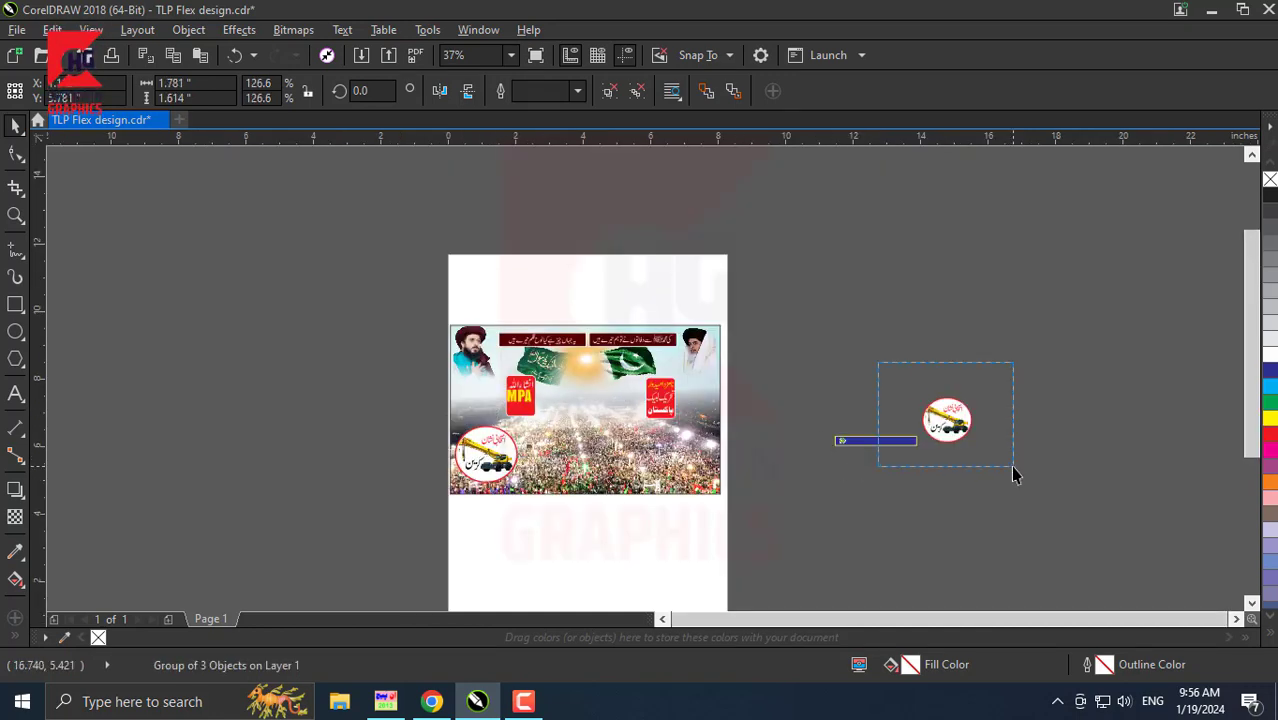
pyautogui.press('Delete')
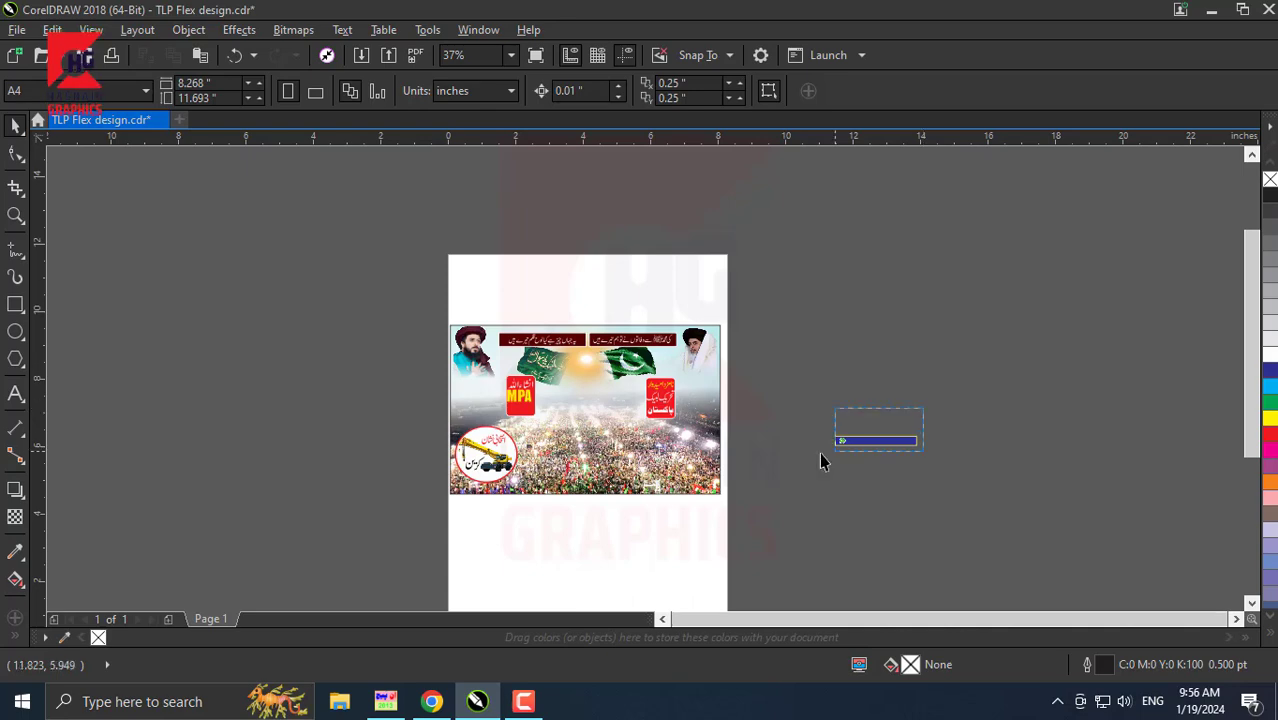
# - Place the blue WhatsApp bar along the banner's bottom-left edge, nudged slightly left
pyautogui.moveTo(922, 411); pyautogui.dragTo(822, 456)
pyautogui.scroll(2, 810, 456)
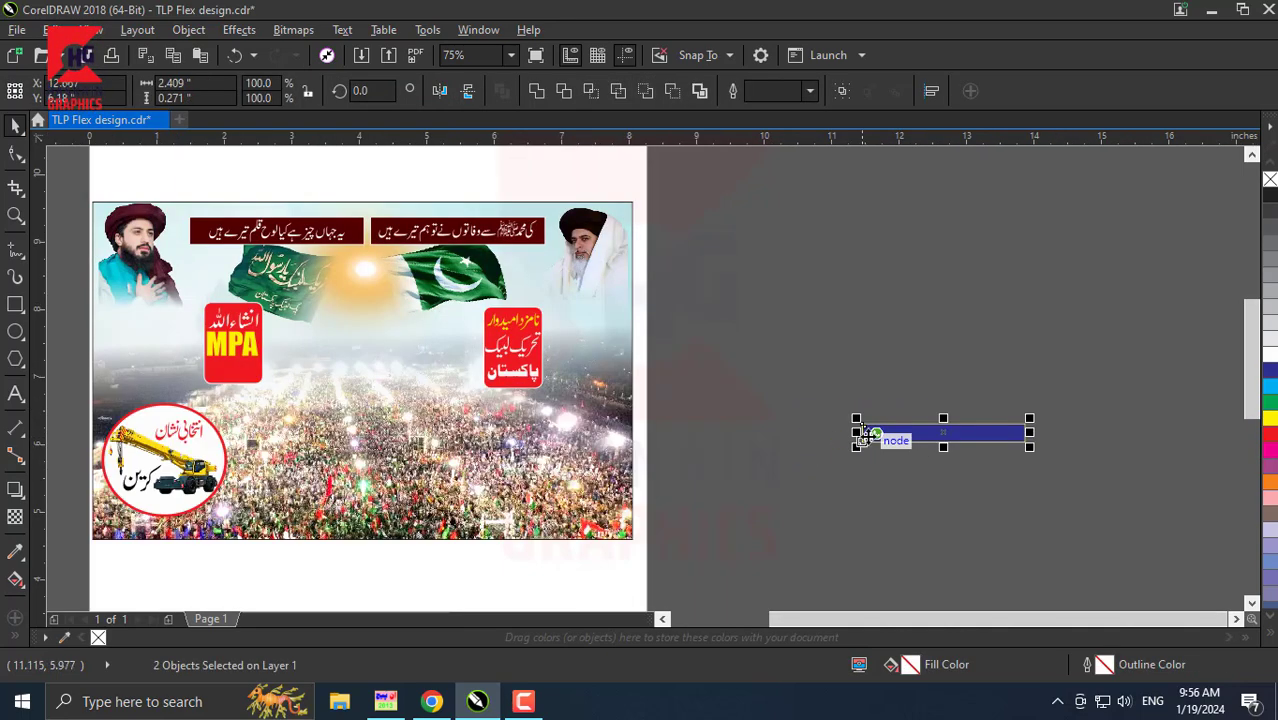
pyautogui.moveTo(877, 432); pyautogui.dragTo(198, 527)
pyautogui.scroll(-1, 797, 507)
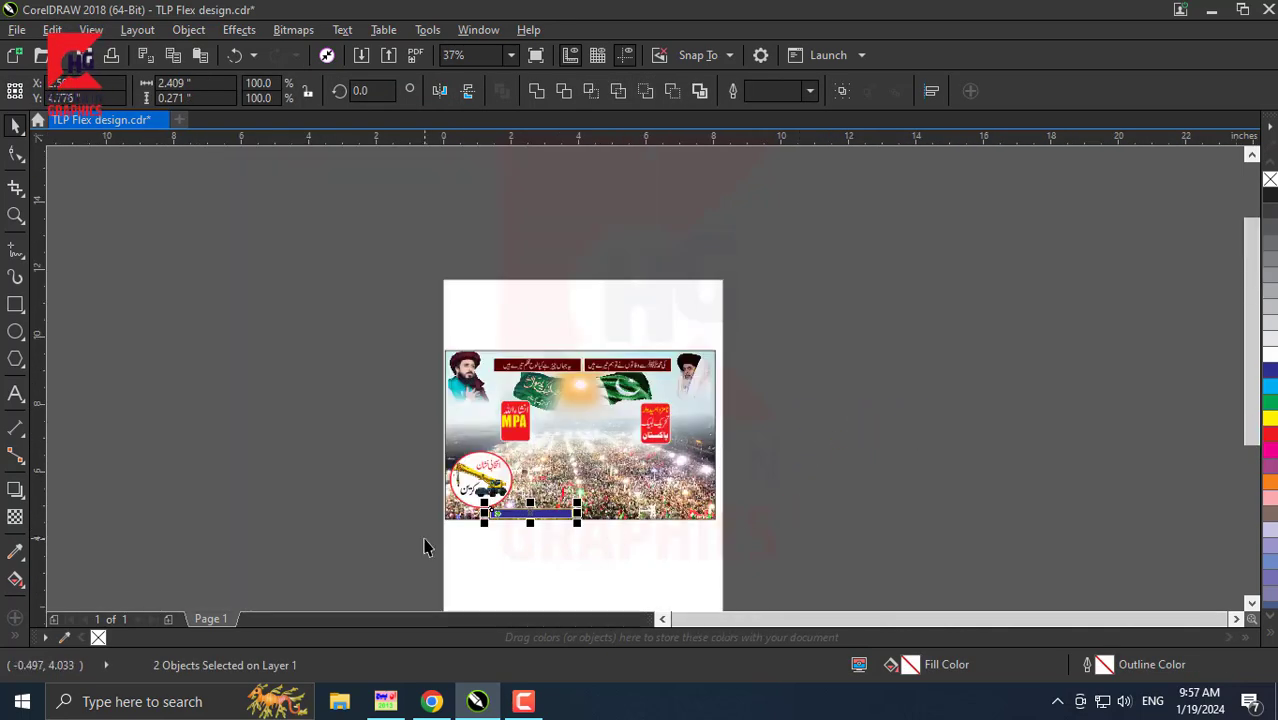
pyautogui.scroll(2, 455, 518)
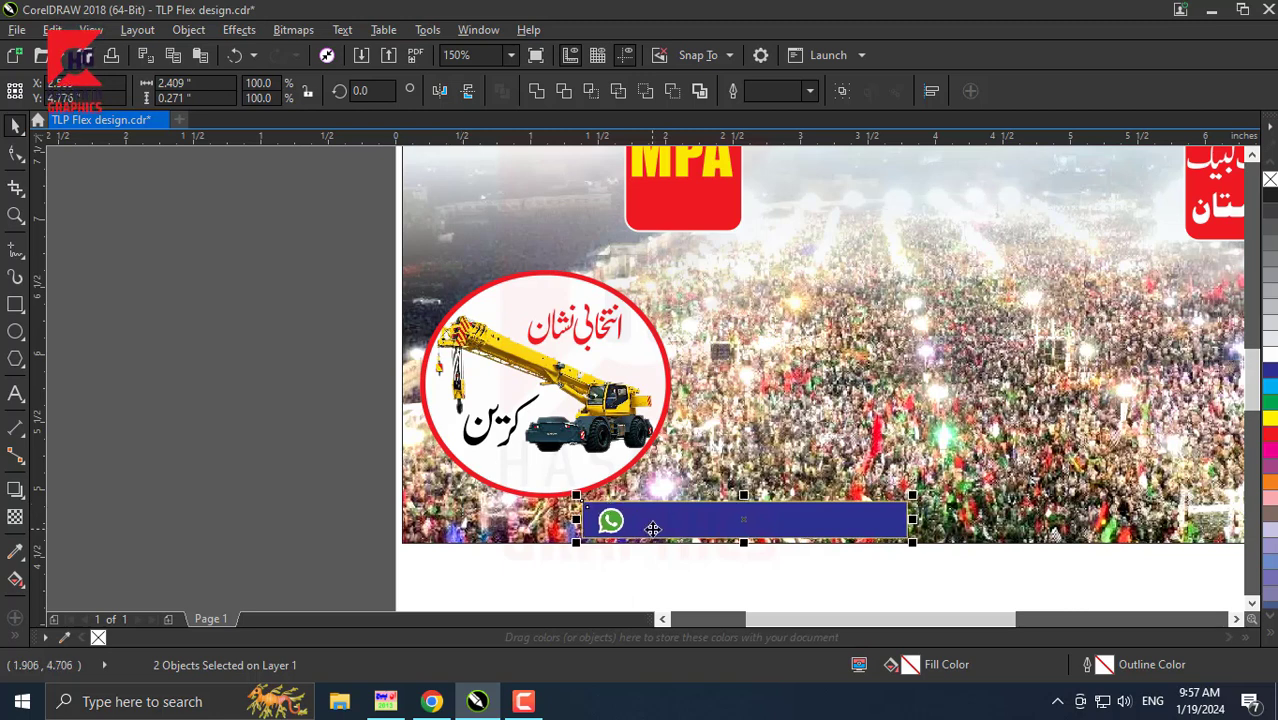
pyautogui.press('Left')
pyautogui.press('Left')
pyautogui.press('Left')
pyautogui.press('Left')
pyautogui.press('Left')
pyautogui.press('Left')
pyautogui.press('Left')
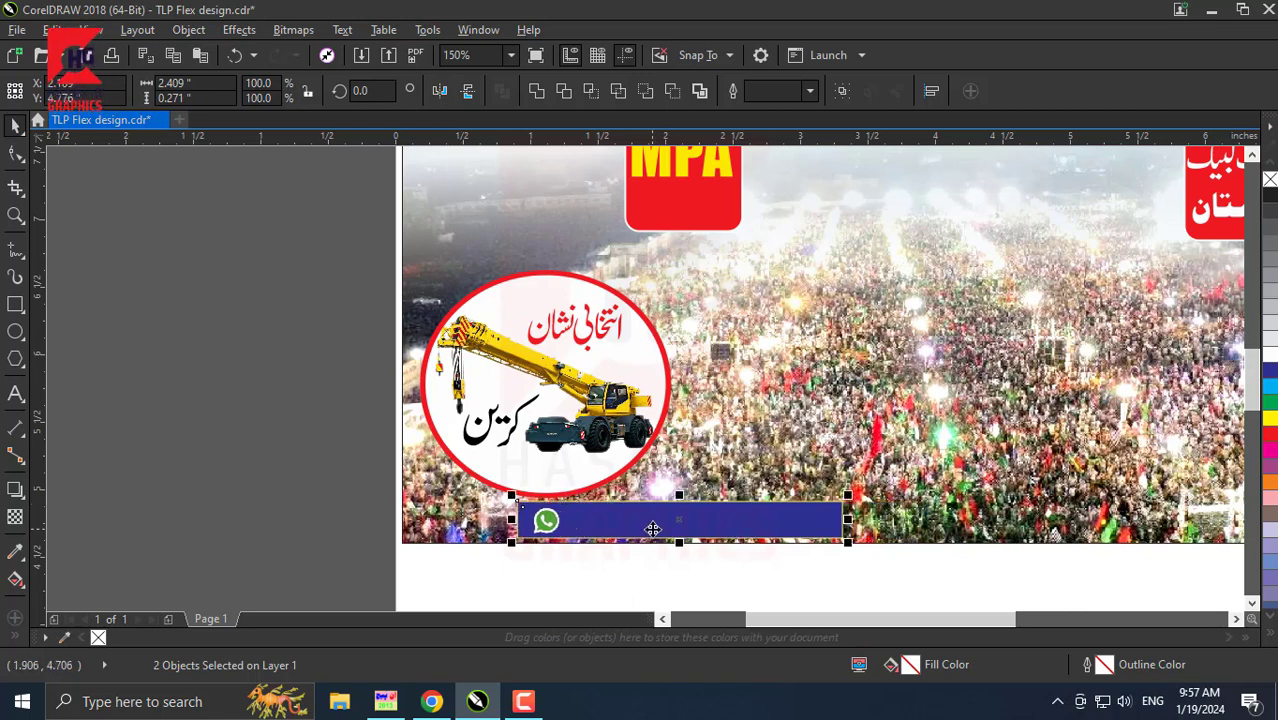
pyautogui.press('Left')
pyautogui.press('Left')
pyautogui.press('Left')
pyautogui.press('Left')
pyautogui.press('Left')
pyautogui.press('Left')
pyautogui.press('Left')
pyautogui.press('Left')
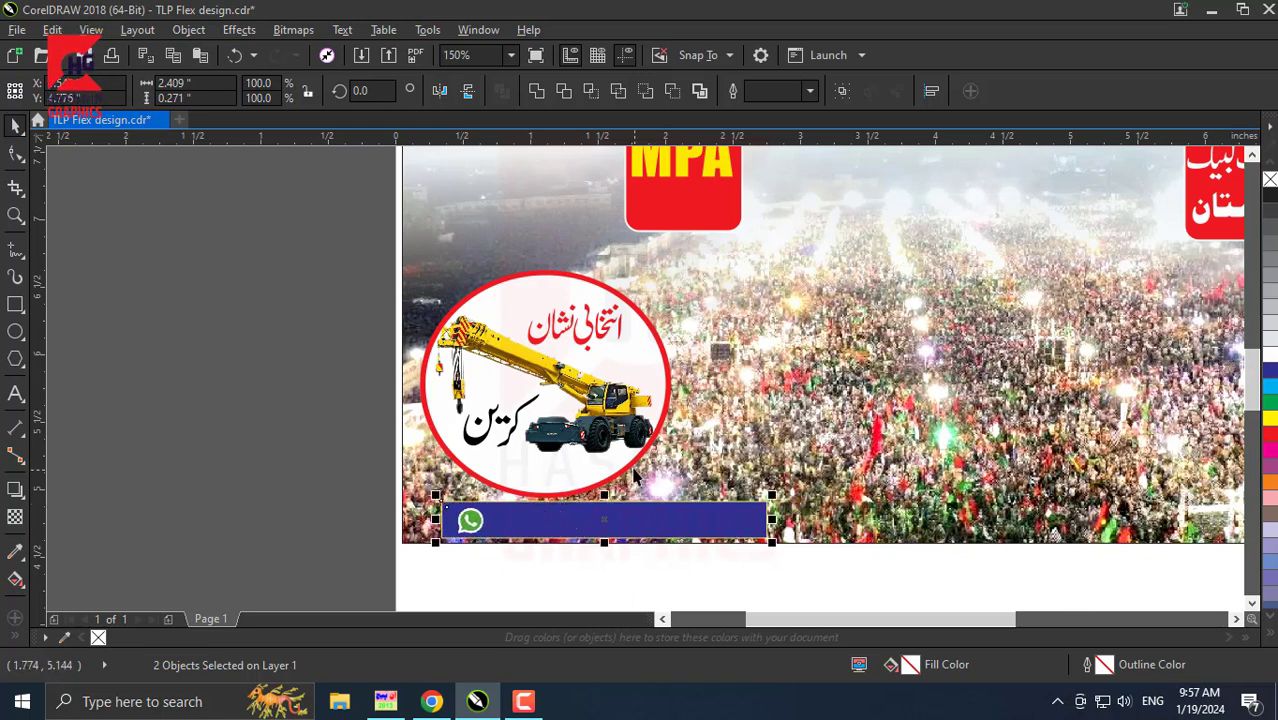
pyautogui.click(609, 430)
# - Nudge the crane emblem up and set its height to 1.781 inches, making it round
pyautogui.press('Up')
pyautogui.press('Up')
pyautogui.press('Up')
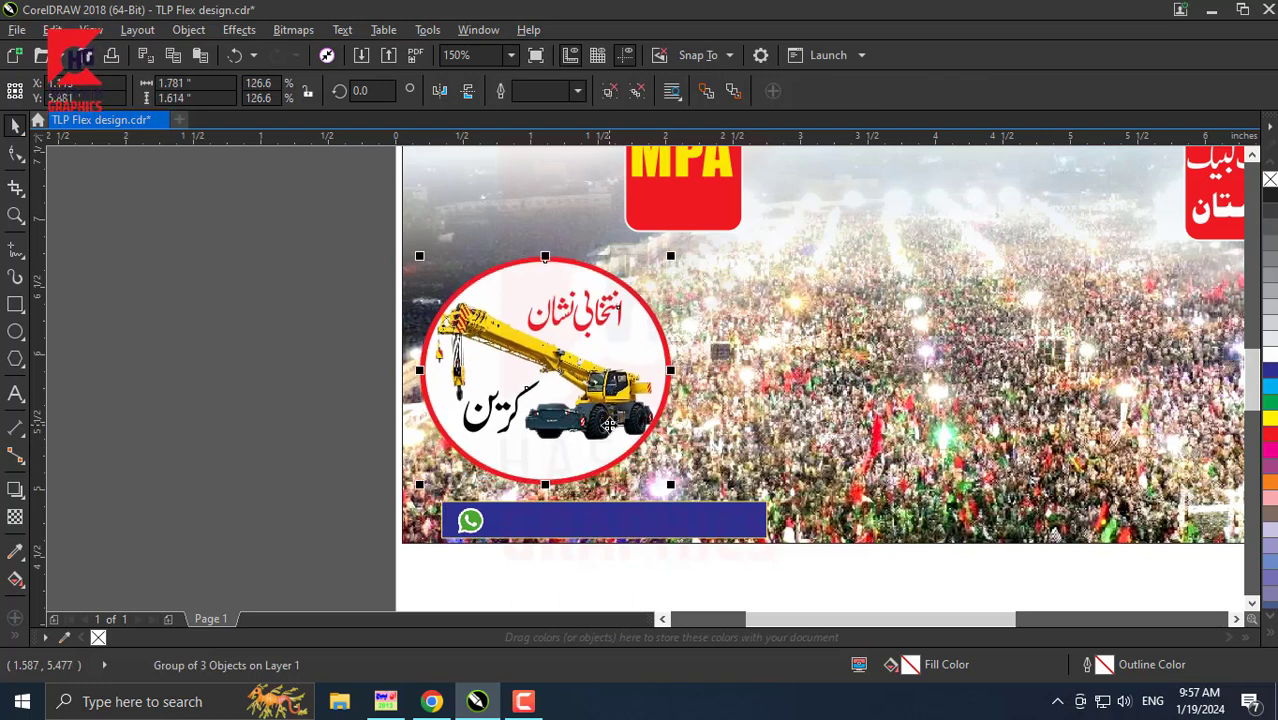
pyautogui.press('Up')
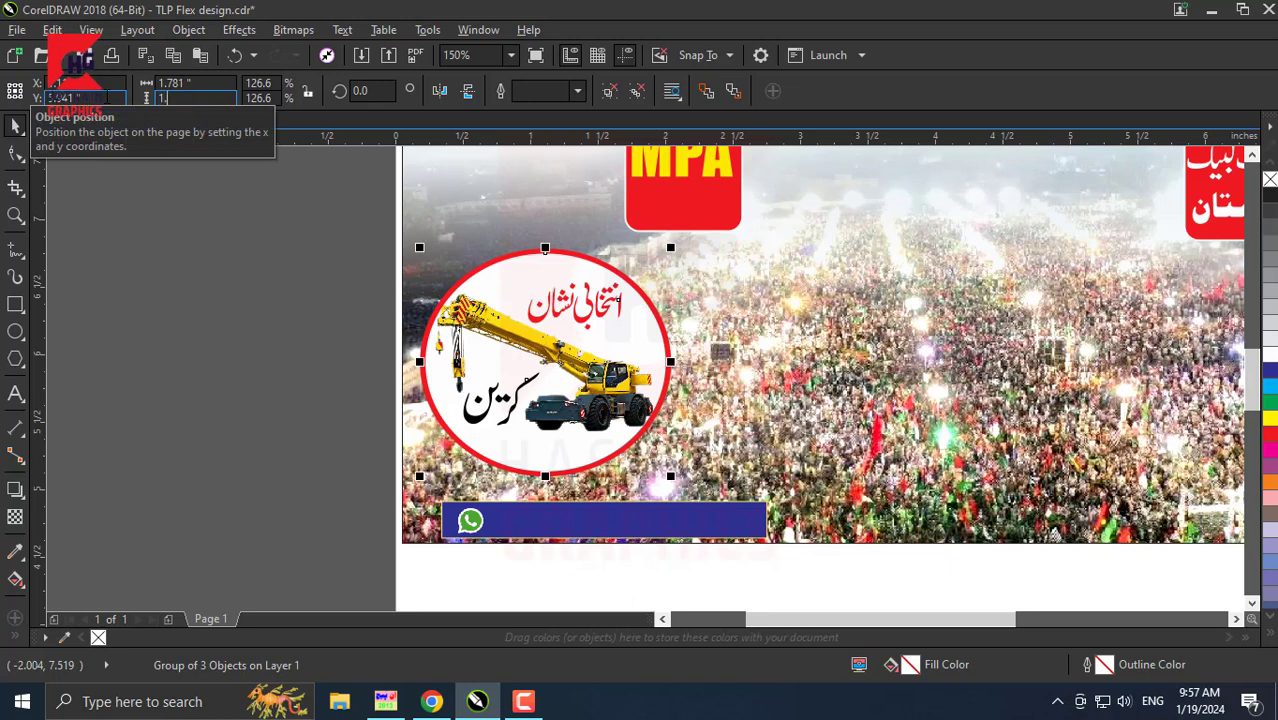
pyautogui.write('781')
pyautogui.press('Return')
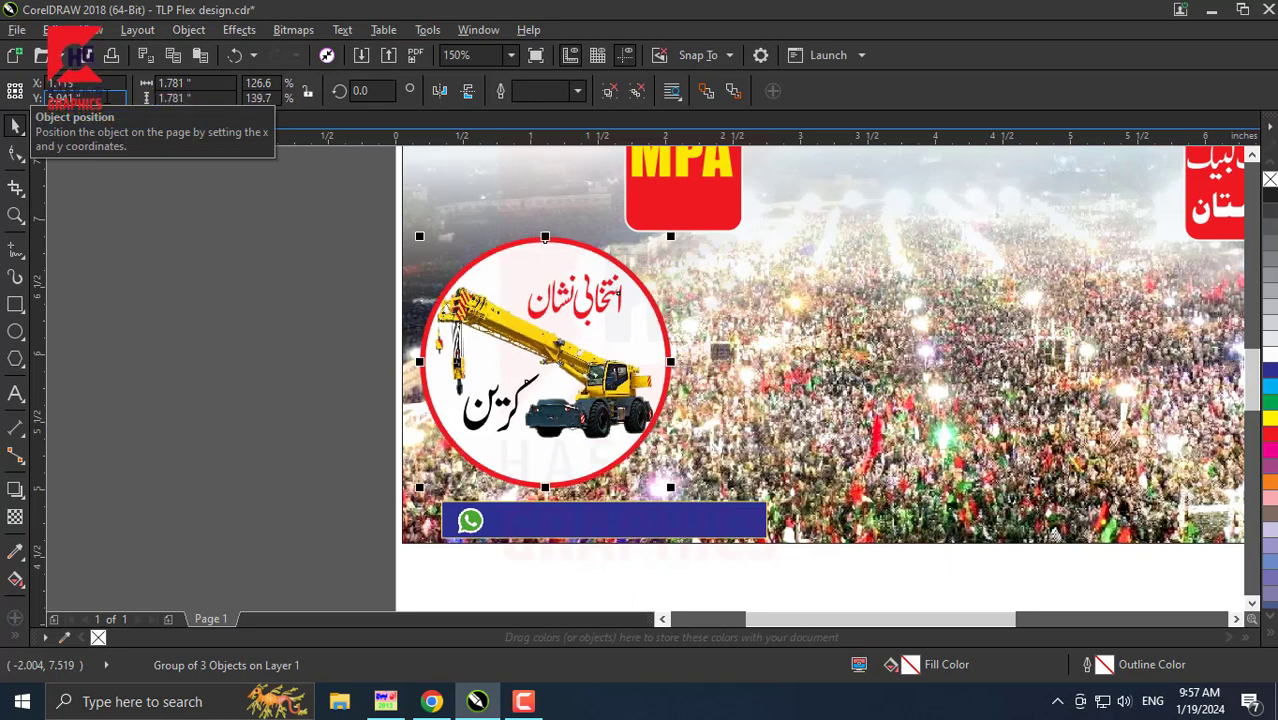
pyautogui.click(138, 330)
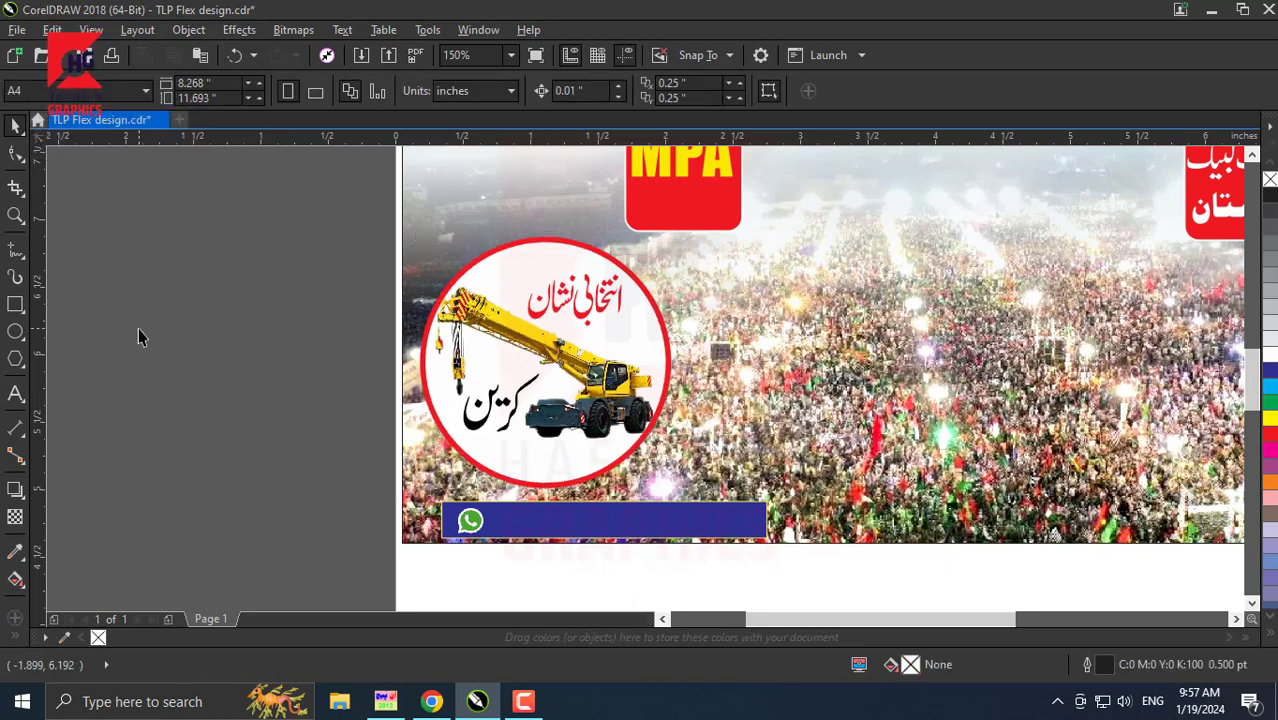
pyautogui.click(490, 367)
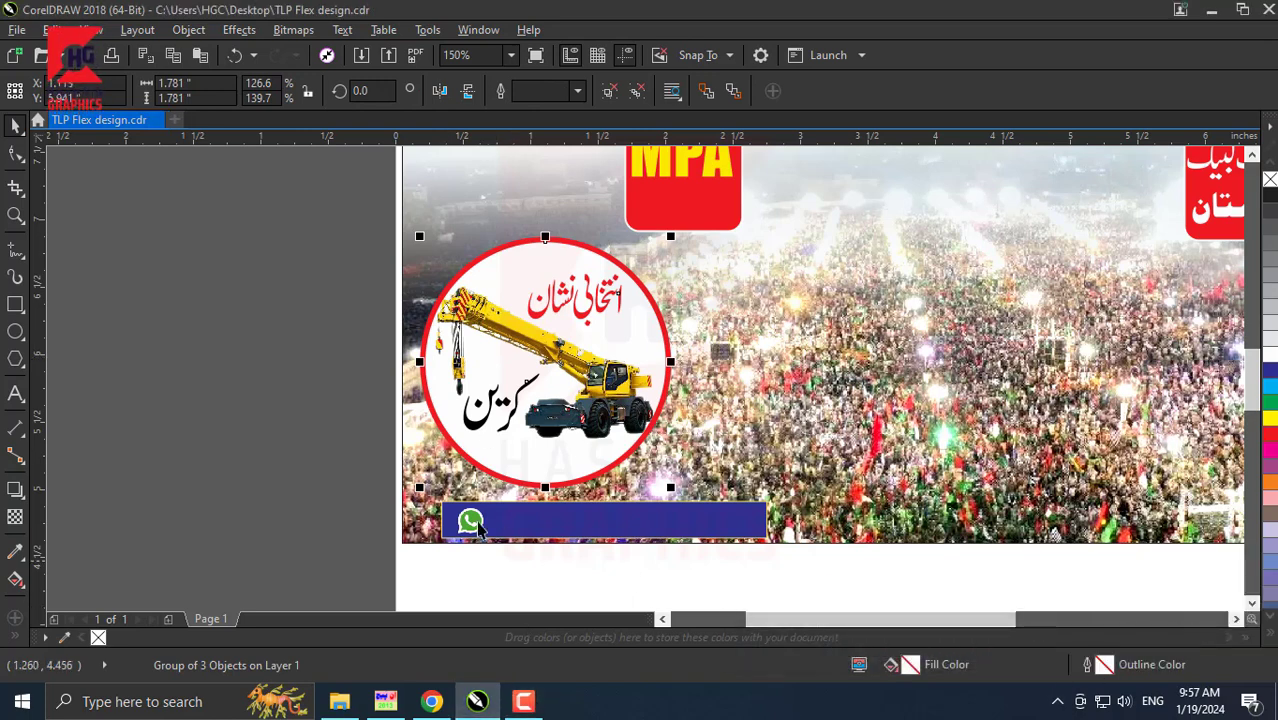
pyautogui.scroll(-2, 317, 346)
pyautogui.rightClick(187, 285)
# - Paste the black silhouette and enlarge it to 2.992 x 3.825 inches at bottom centre
pyautogui.click(255, 430)
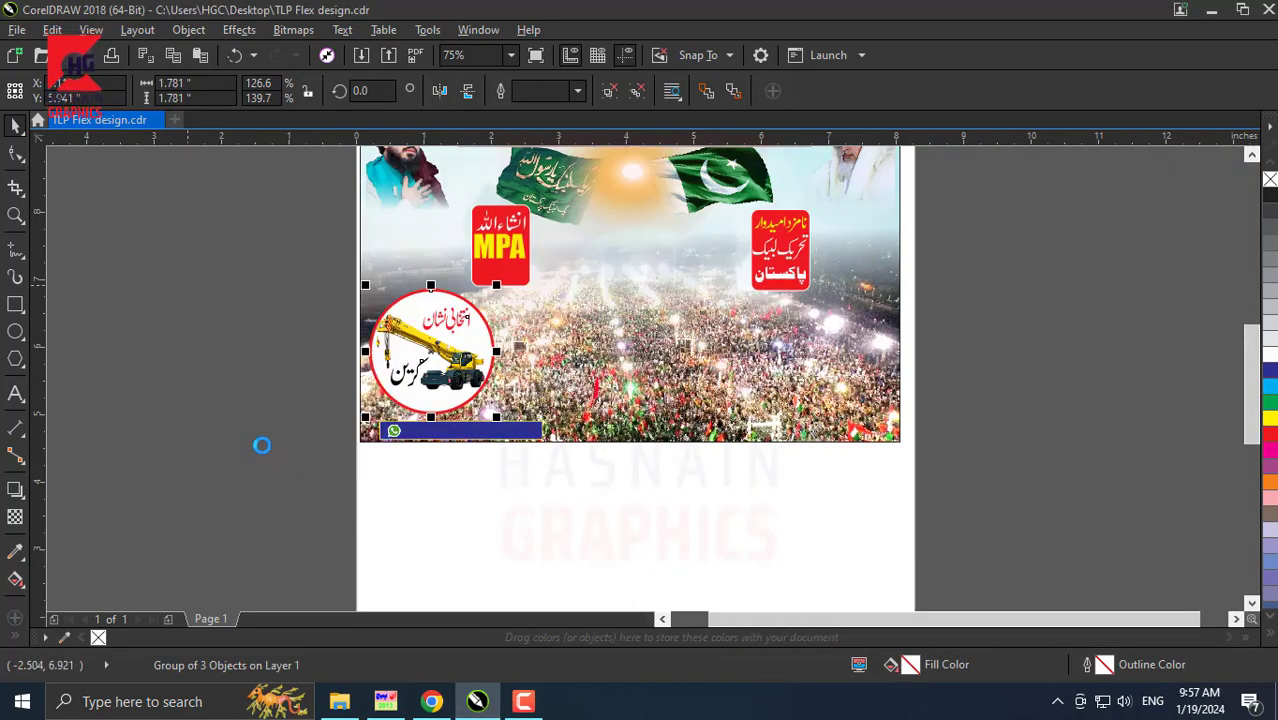
pyautogui.moveTo(532, 360); pyautogui.dragTo(577, 389)
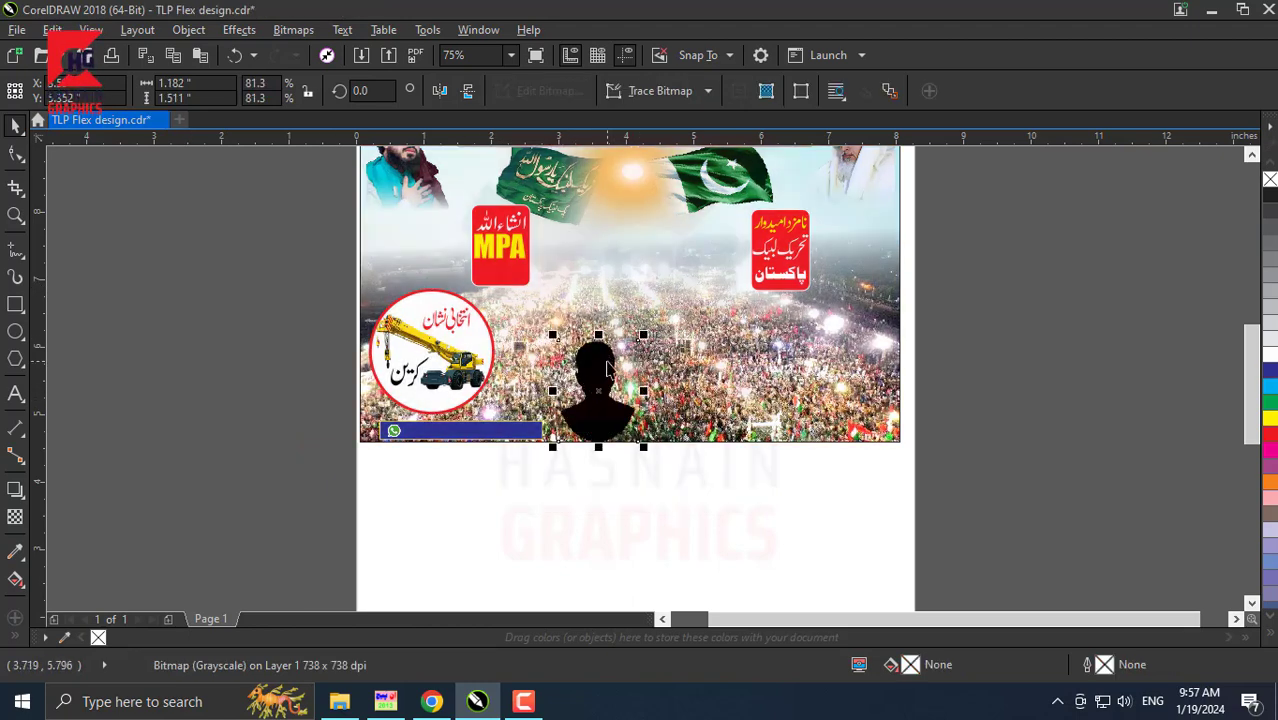
pyautogui.moveTo(643, 337); pyautogui.dragTo(770, 175)
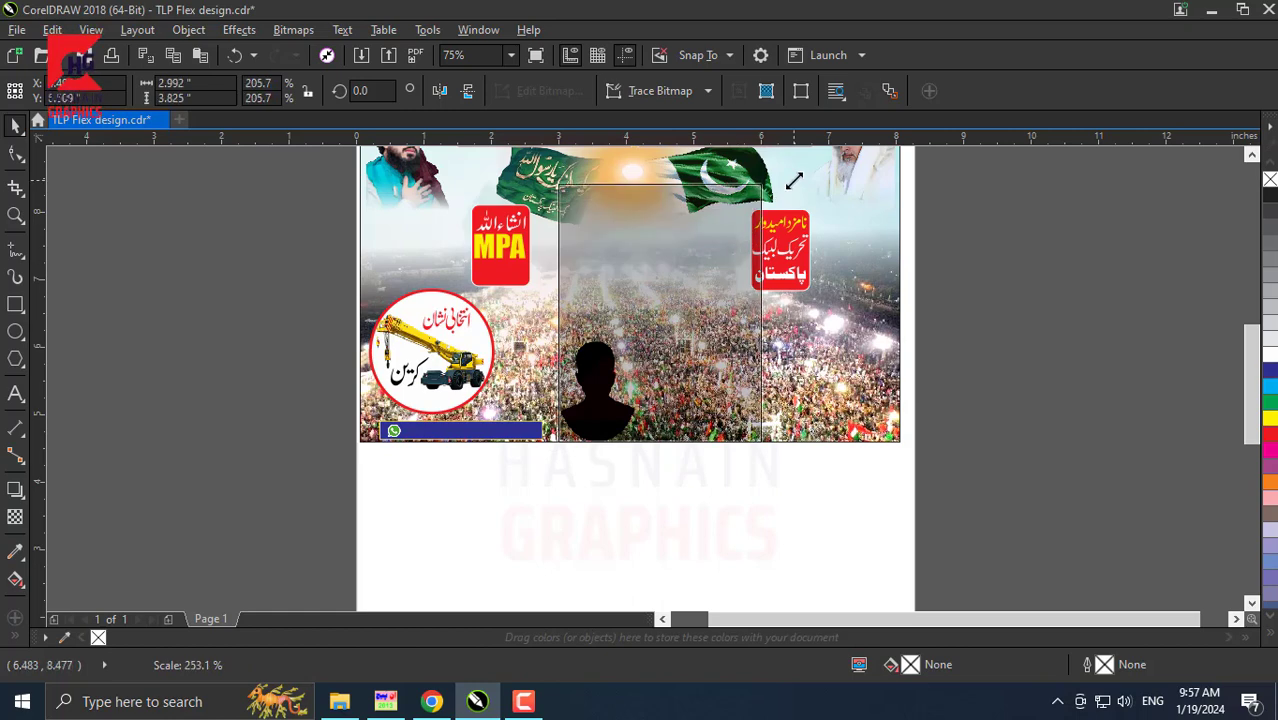
pyautogui.moveTo(676, 274)
pyautogui.mouseDown()
pyautogui.moveTo(660, 280)
pyautogui.moveTo(658, 252)
pyautogui.mouseUp()
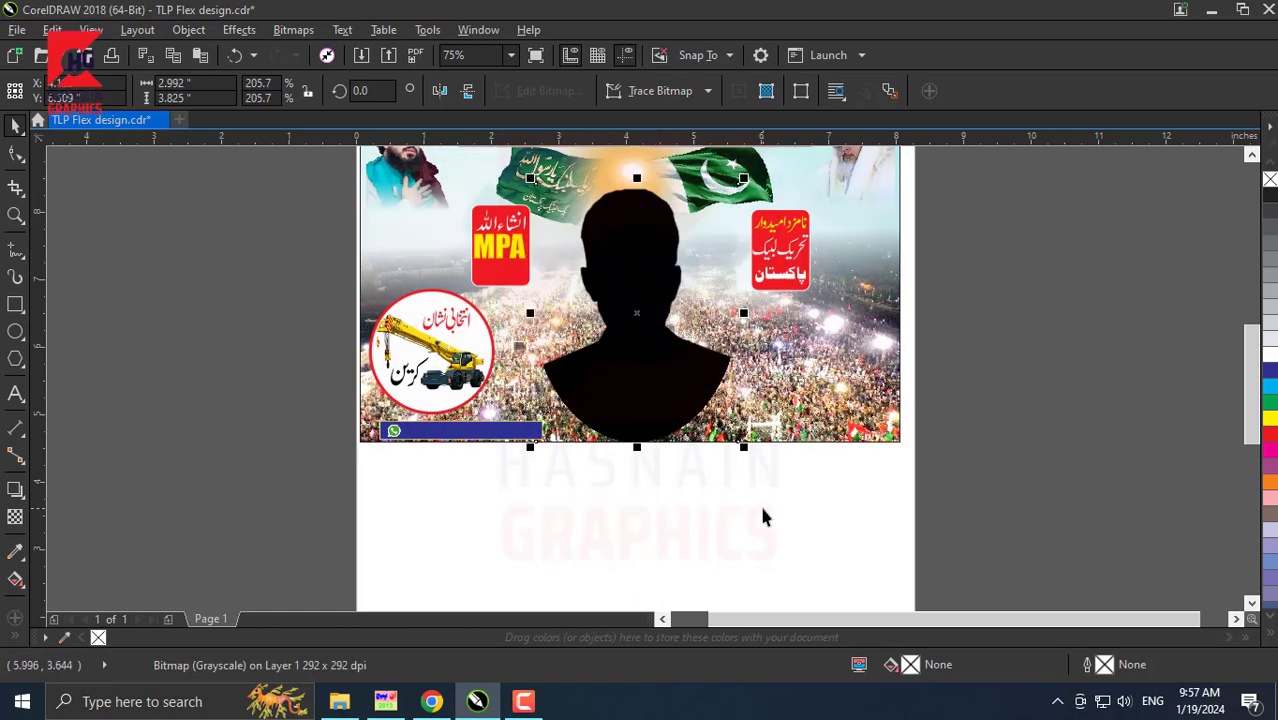
pyautogui.click(762, 516)
pyautogui.moveTo(1116, 628); pyautogui.dragTo(1122, 624)
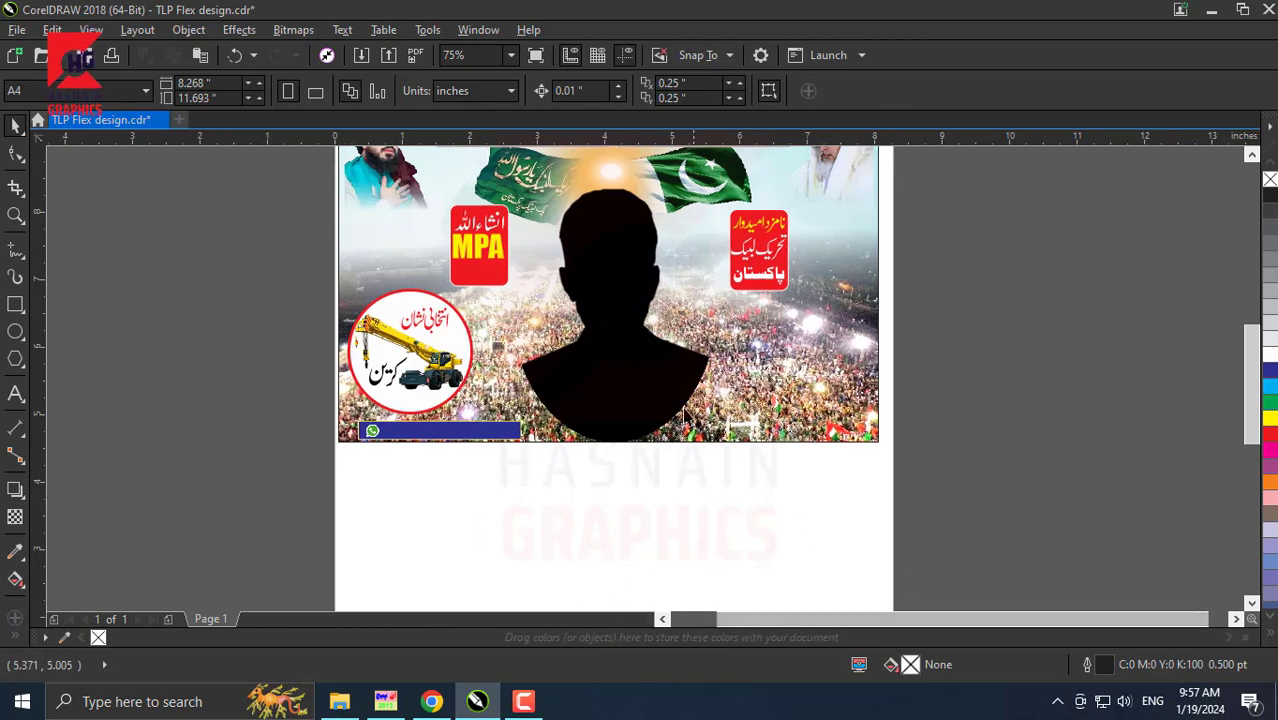
pyautogui.click(684, 415)
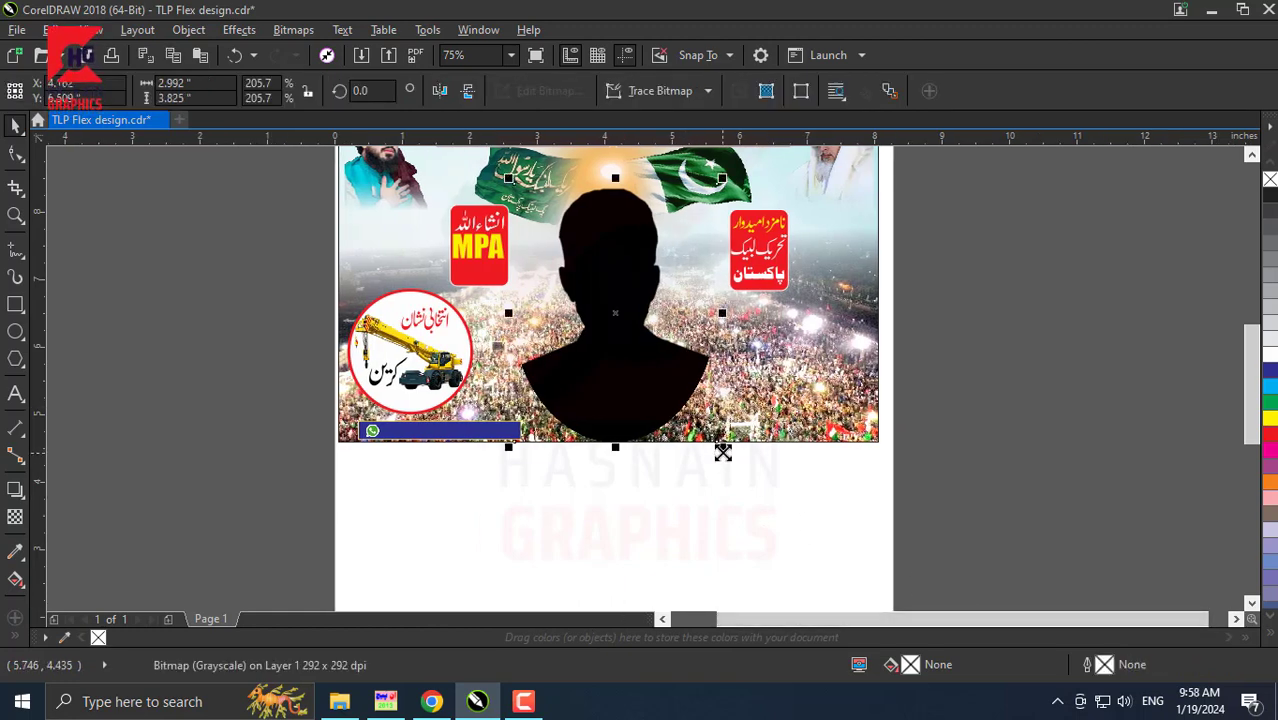
# - Place two smaller 1.391 x 1.778 inch silhouette copies side by side at the banner's bottom right
pyautogui.moveTo(723, 452); pyautogui.dragTo(727, 390)
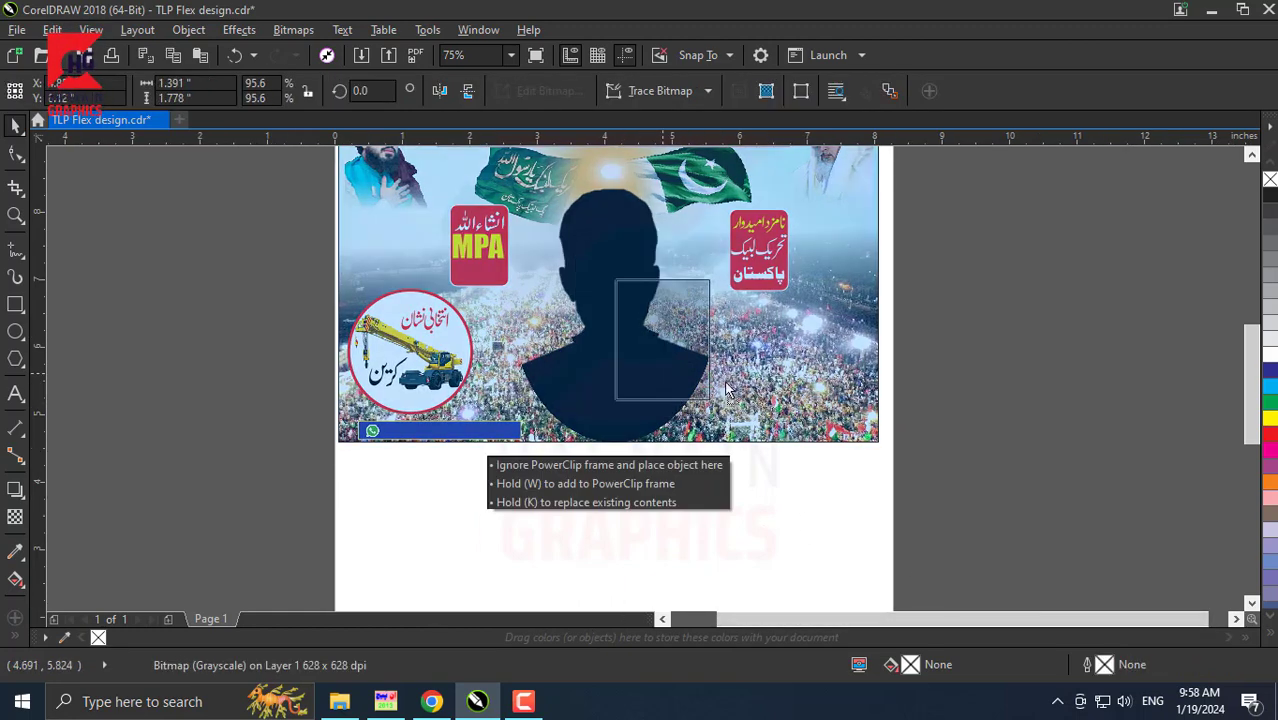
pyautogui.moveTo(727, 390); pyautogui.dragTo(756, 401)
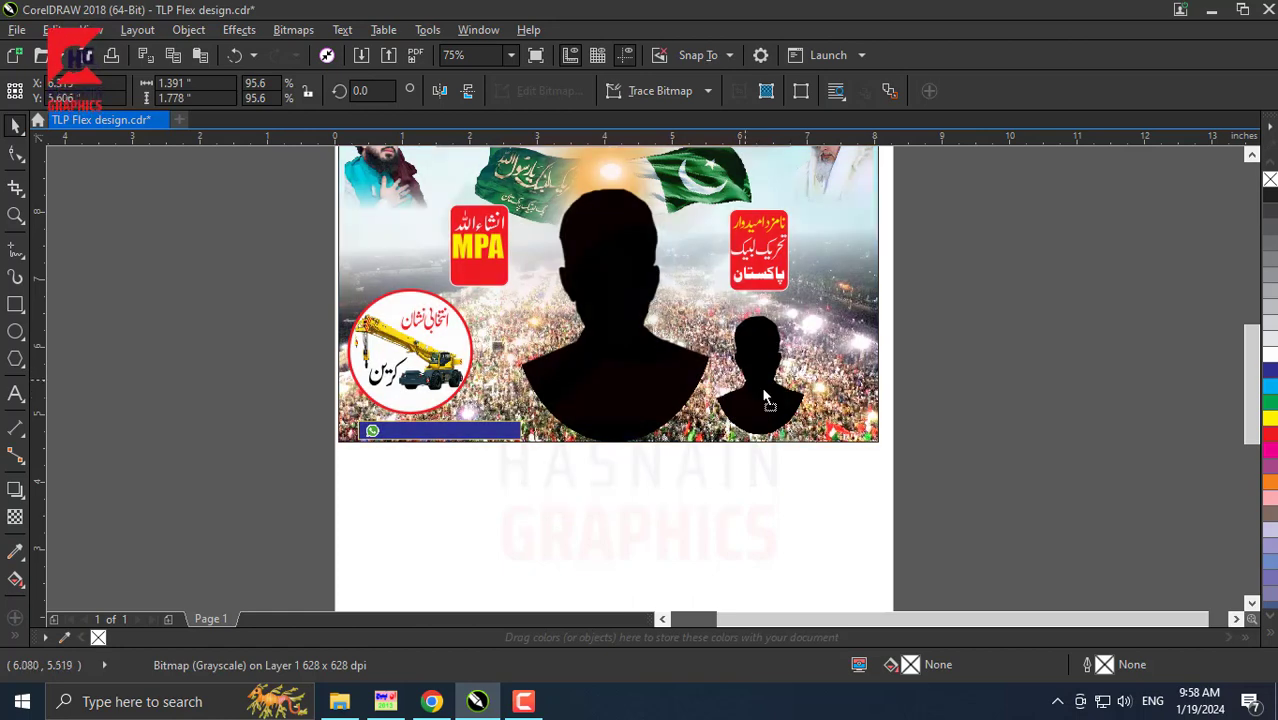
pyautogui.moveTo(797, 371); pyautogui.dragTo(873, 374)
pyautogui.scroll(2, 821, 391)
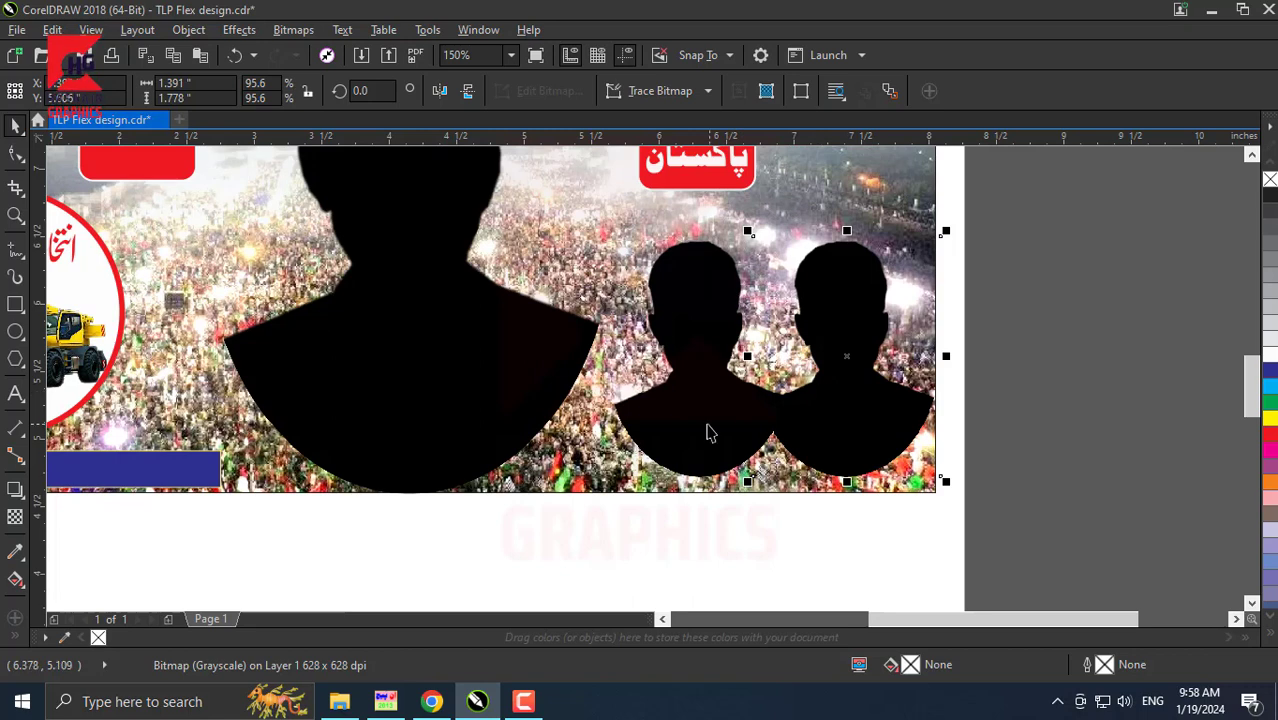
pyautogui.moveTo(707, 428); pyautogui.dragTo(692, 428)
pyautogui.keyDown('shift'); pyautogui.click(847, 400); pyautogui.keyUp('shift')
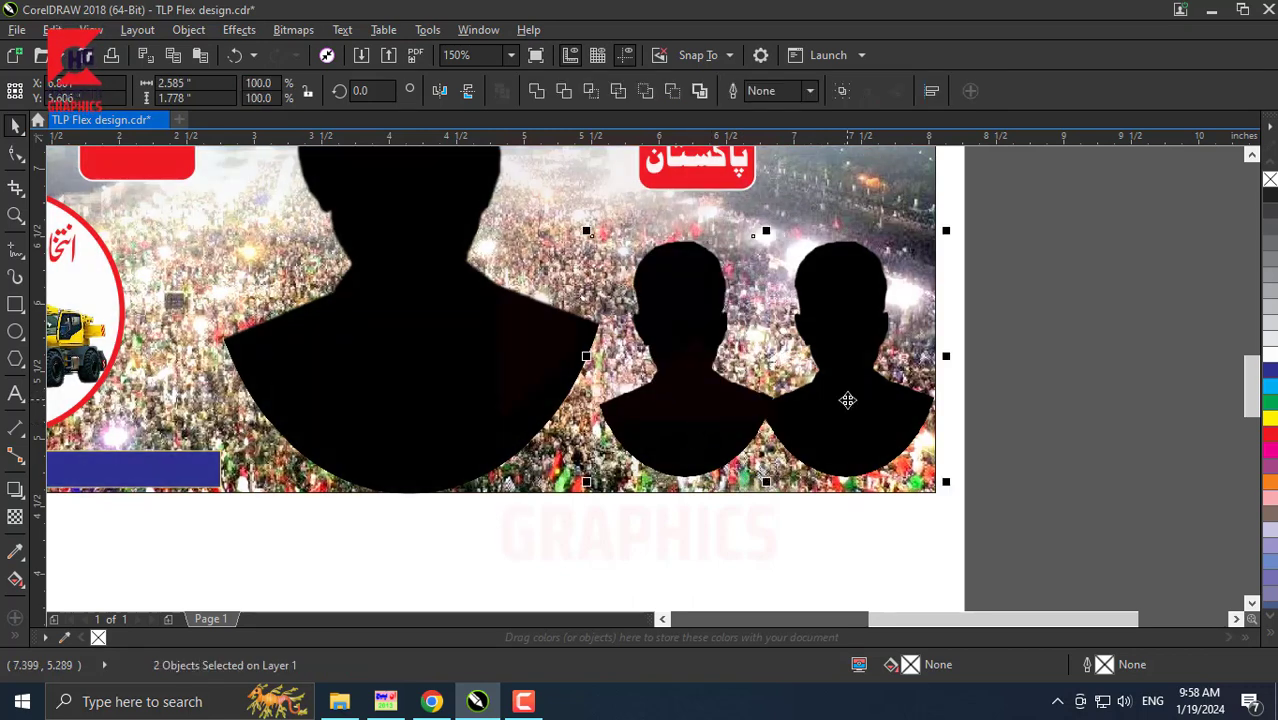
# - Deselect the two small silhouettes and select the banner's PowerClip frame
pyautogui.rightClick(705, 405)
pyautogui.click(787, 194)
pyautogui.click(808, 176)
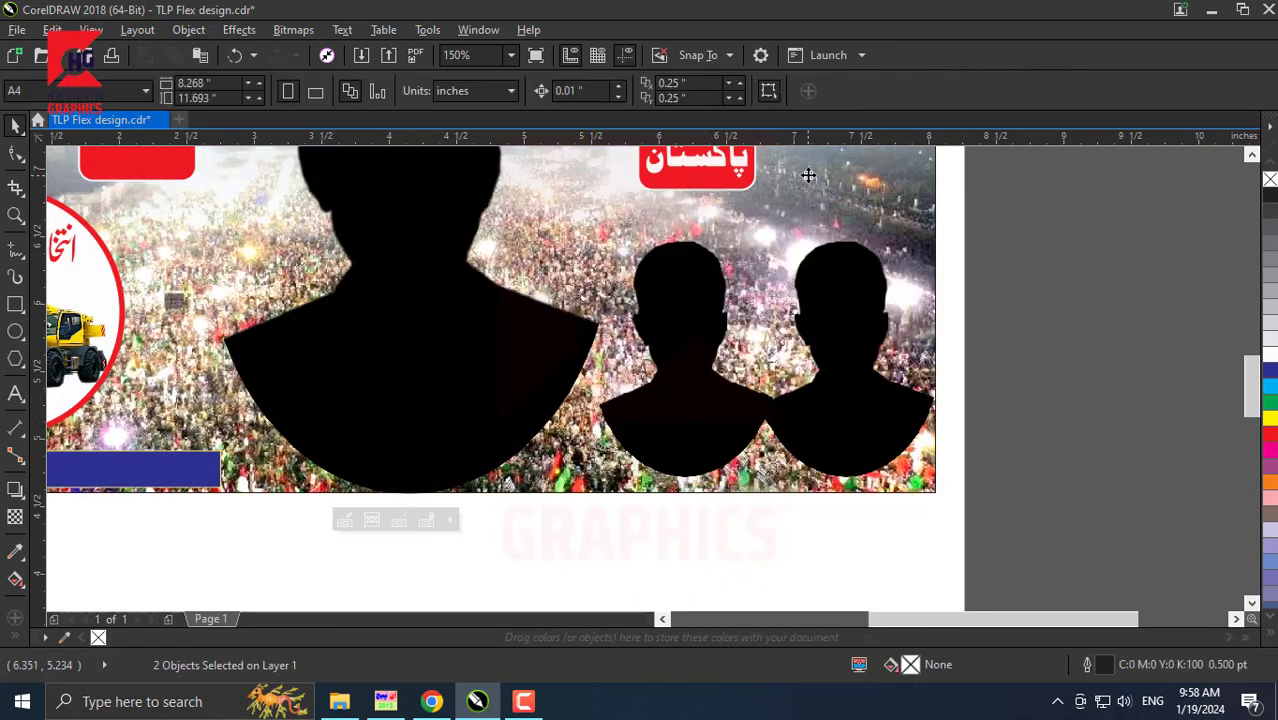
pyautogui.click(808, 176)
pyautogui.scroll(-2, 807, 272)
pyautogui.scroll(-2, 791, 363)
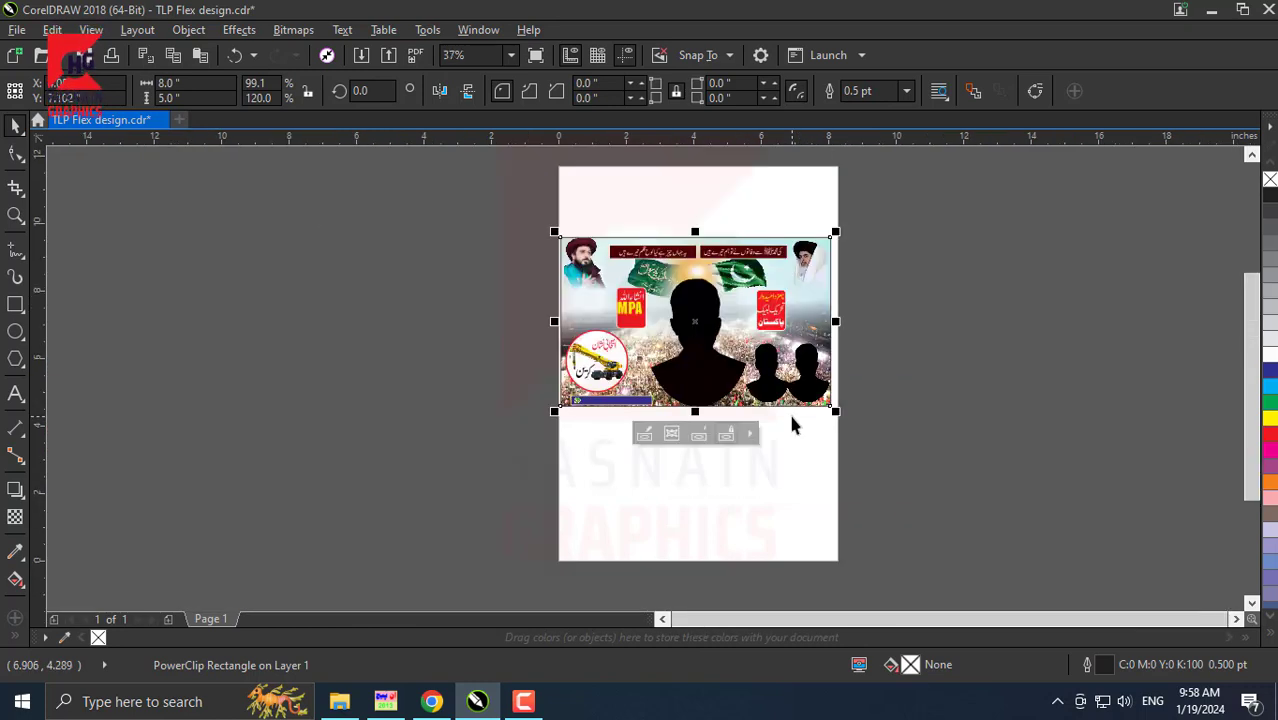
# - Scale the central silhouette inside the PowerClip to 184.6% (2.686 x 3.433 in) and reposition it
pyautogui.press('z')
pyautogui.moveTo(543, 228)
pyautogui.mouseDown()
pyautogui.moveTo(726, 391)
pyautogui.moveTo(845, 422)
pyautogui.mouseUp()
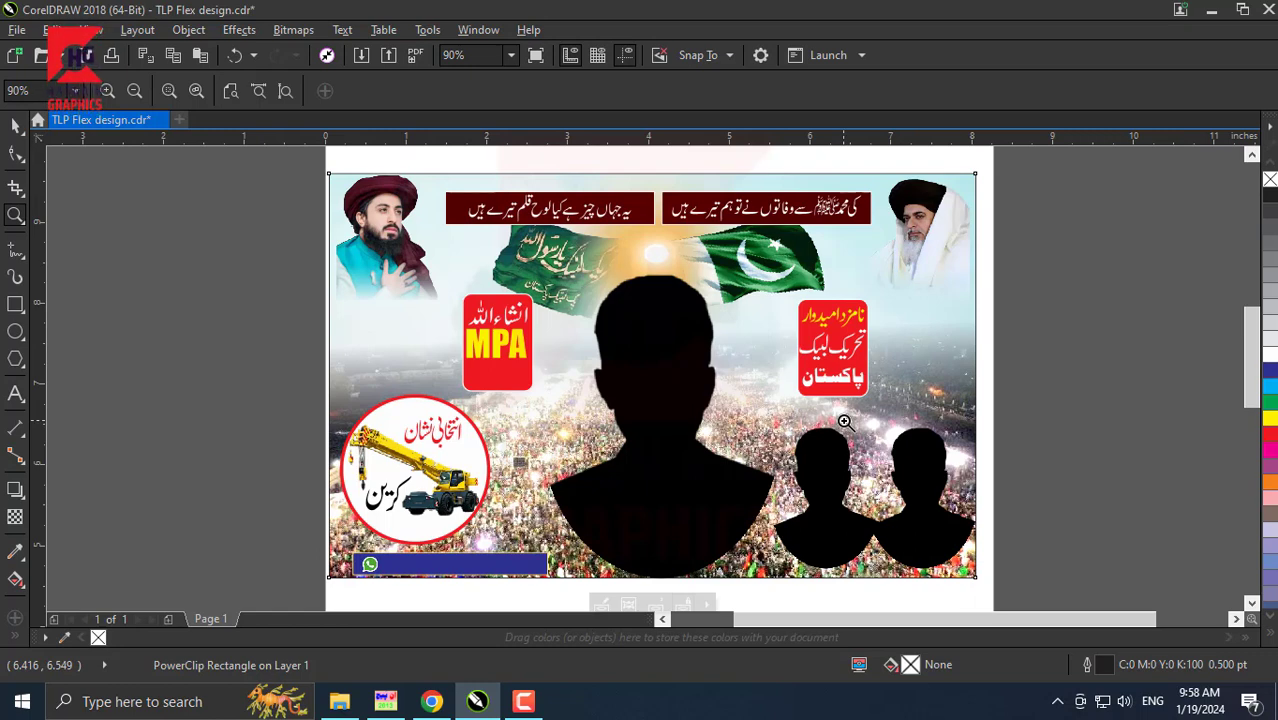
pyautogui.click(640, 376)
pyautogui.scroll(-2, 640, 376)
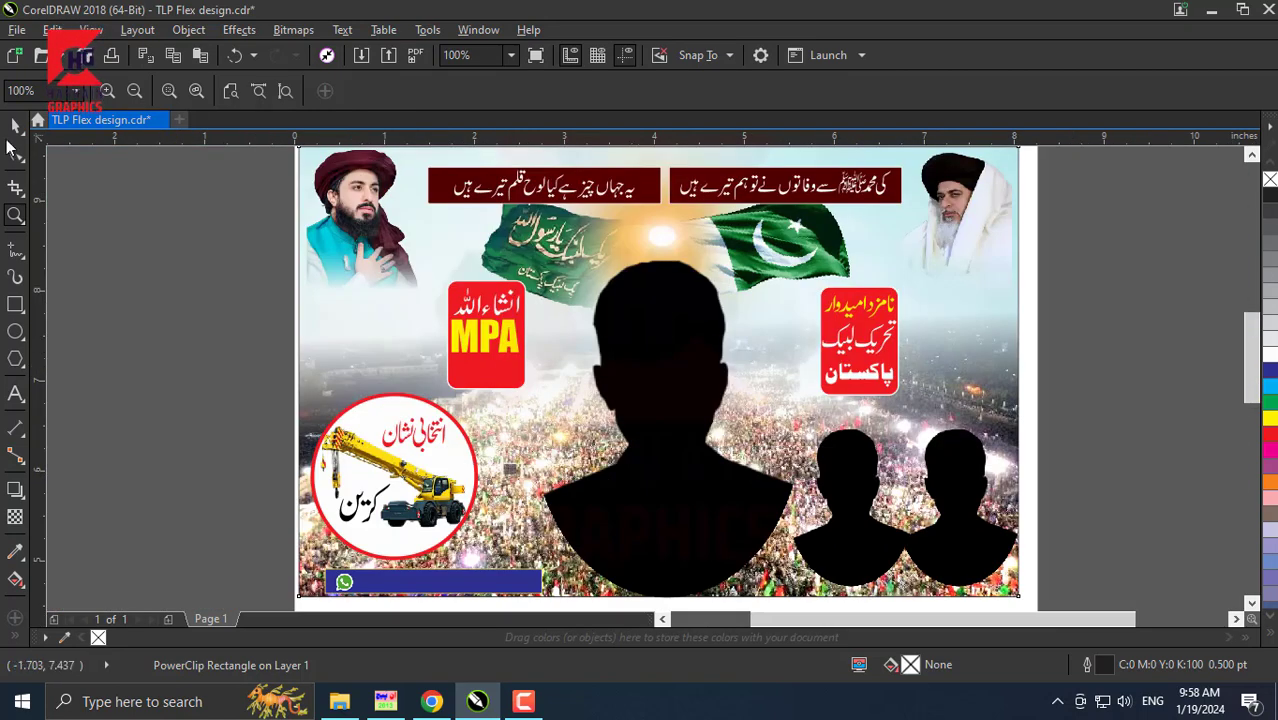
pyautogui.click(15, 125)
pyautogui.scroll(-2, 630, 345)
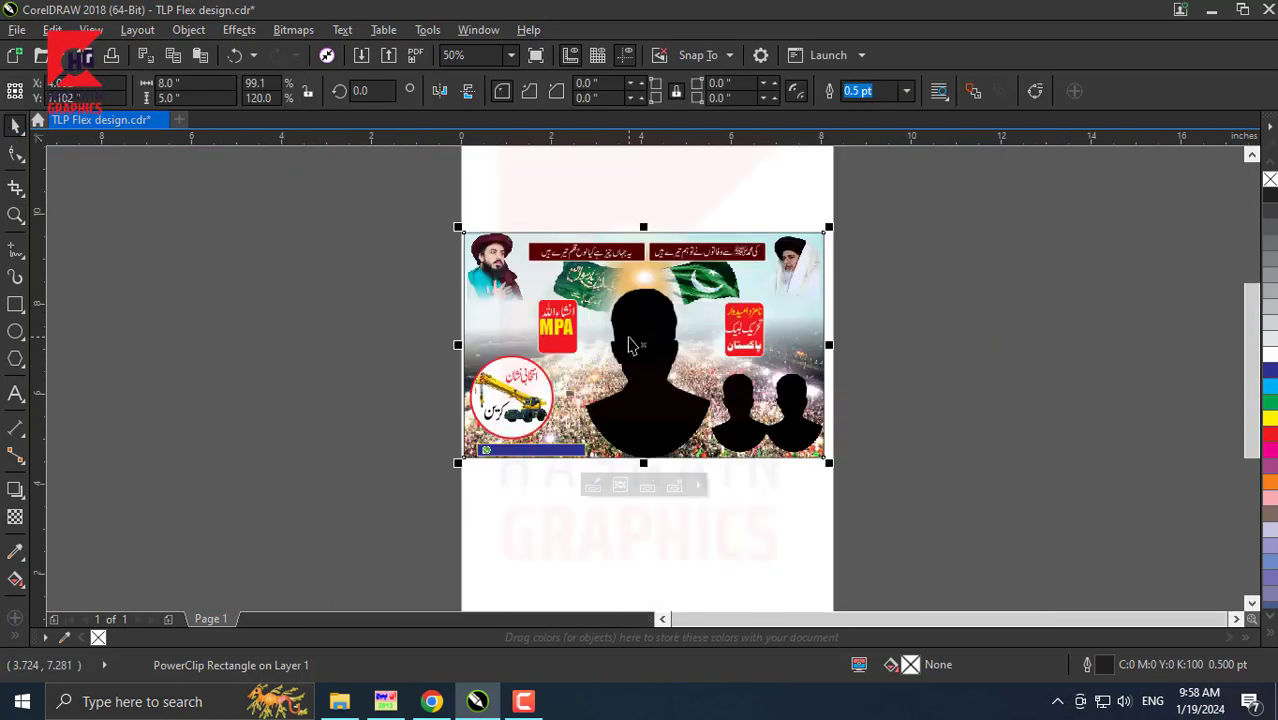
pyautogui.keyDown('ctrl'); pyautogui.click(630, 345); pyautogui.keyUp('ctrl')
pyautogui.scroll(2, 656, 428)
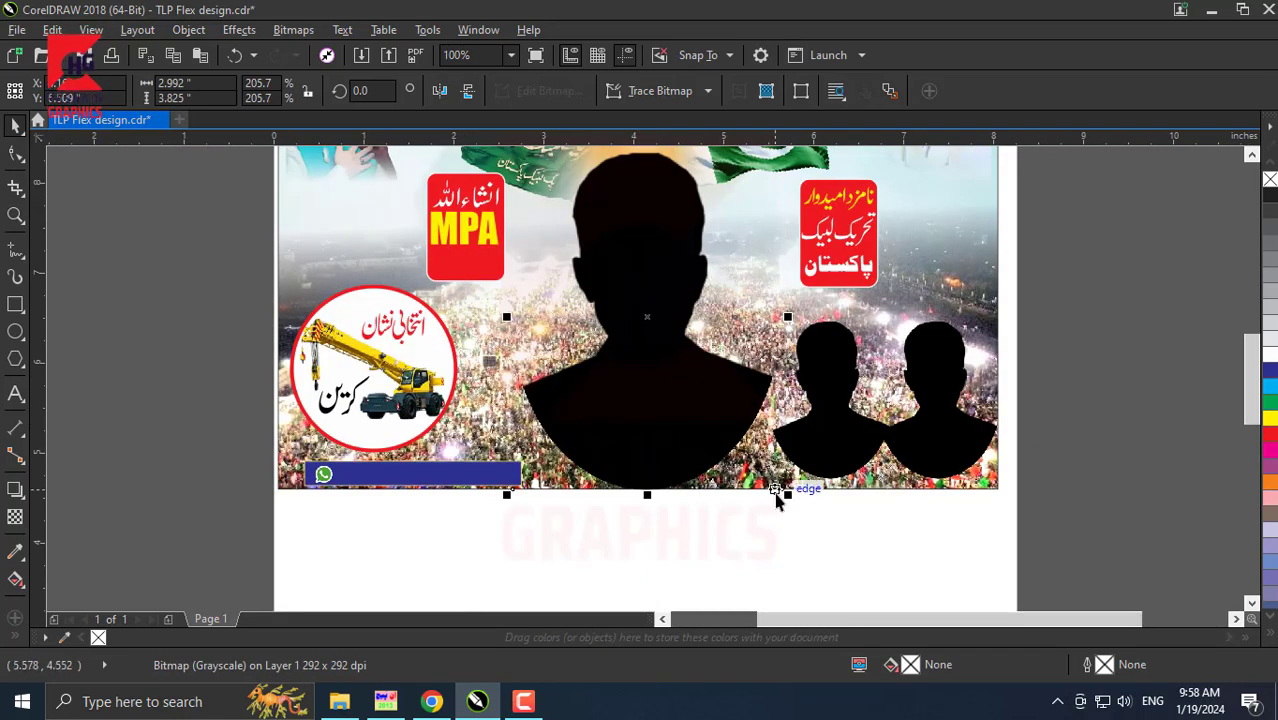
pyautogui.moveTo(783, 494); pyautogui.dragTo(758, 468)
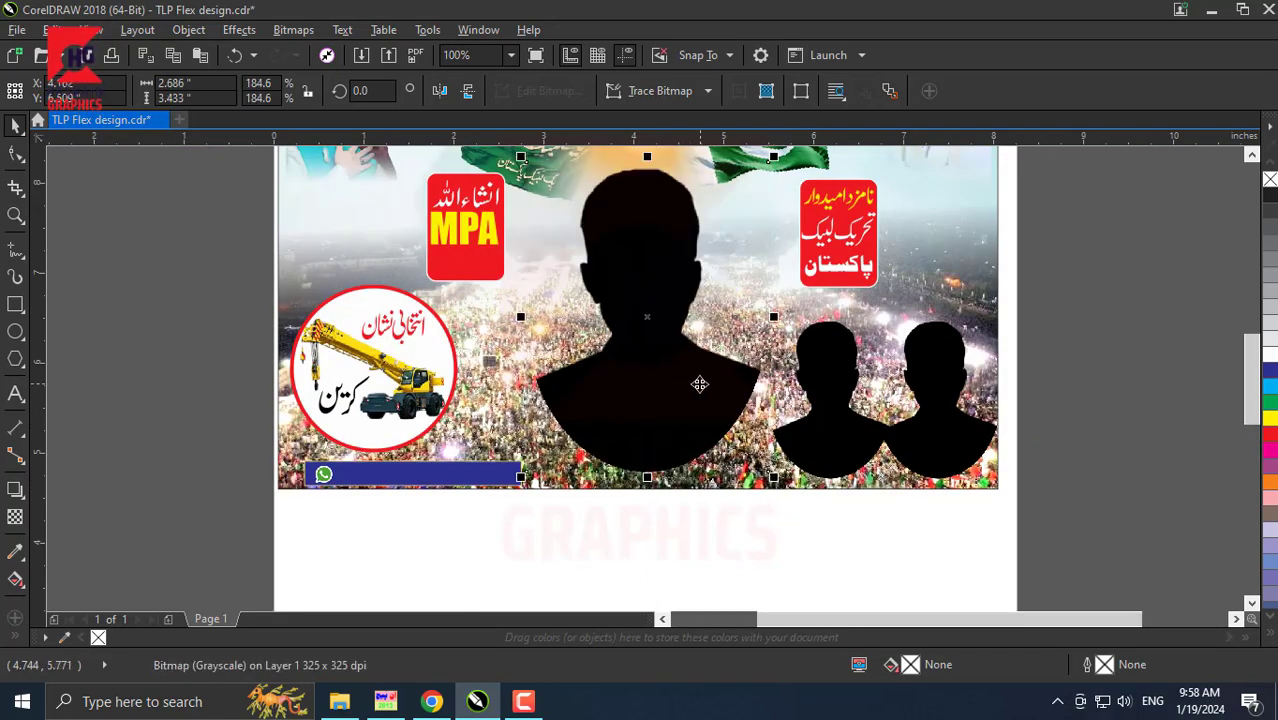
pyautogui.moveTo(680, 378); pyautogui.dragTo(693, 395)
pyautogui.scroll(-2, 694, 395)
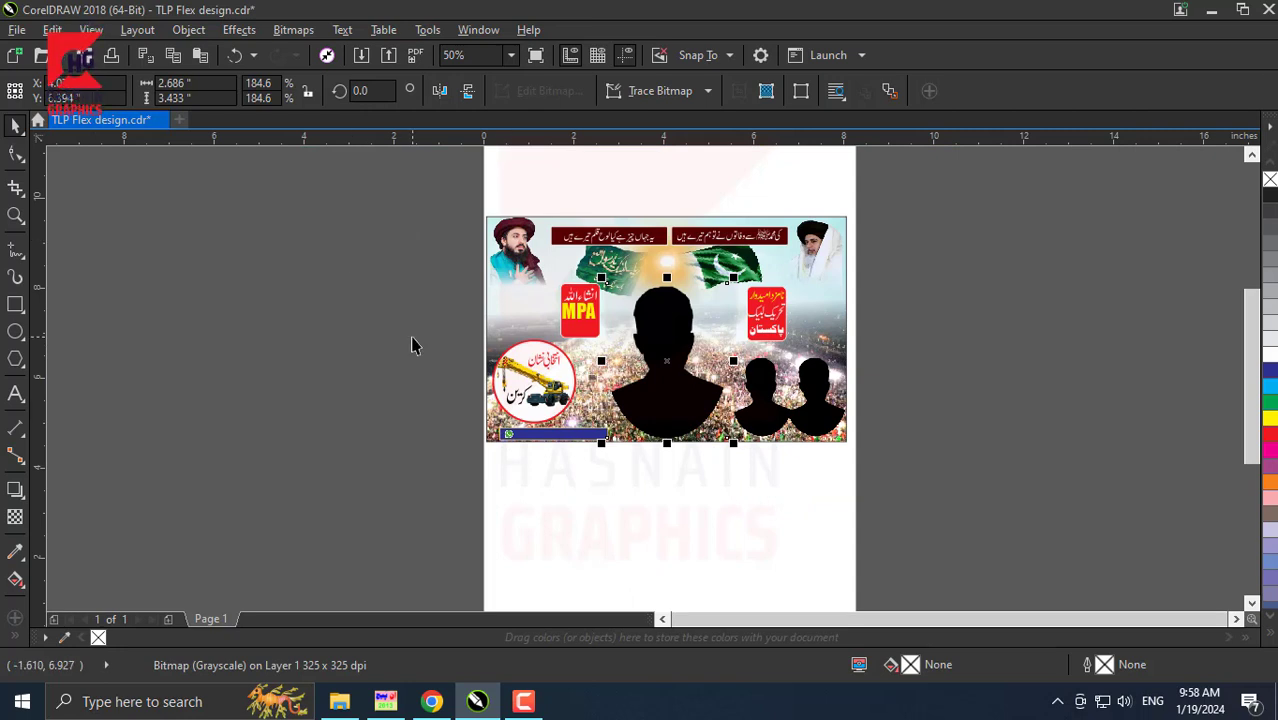
# - Move the red party badge to the left and put the MPA badge in its place
pyautogui.moveTo(442, 282)
pyautogui.mouseDown()
pyautogui.moveTo(610, 352)
pyautogui.moveTo(932, 340)
pyautogui.mouseUp()
pyautogui.moveTo(580, 312); pyautogui.dragTo(930, 322)
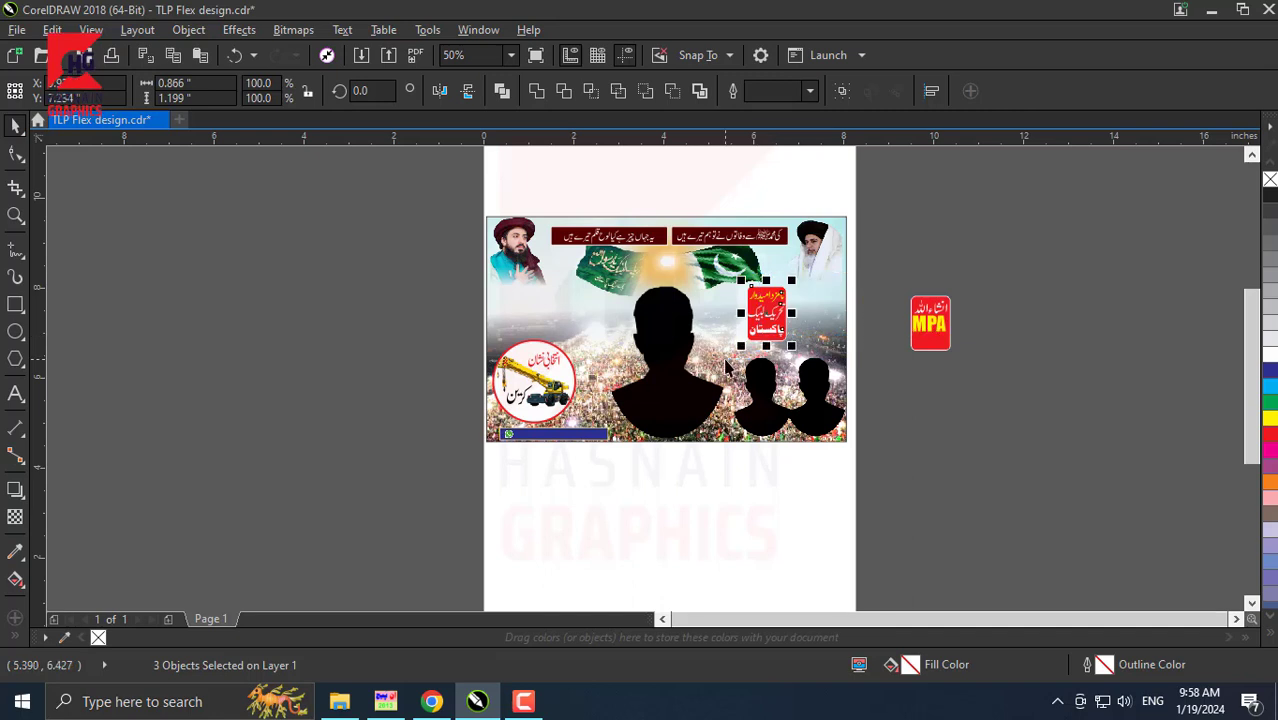
pyautogui.moveTo(754, 336); pyautogui.dragTo(562, 340)
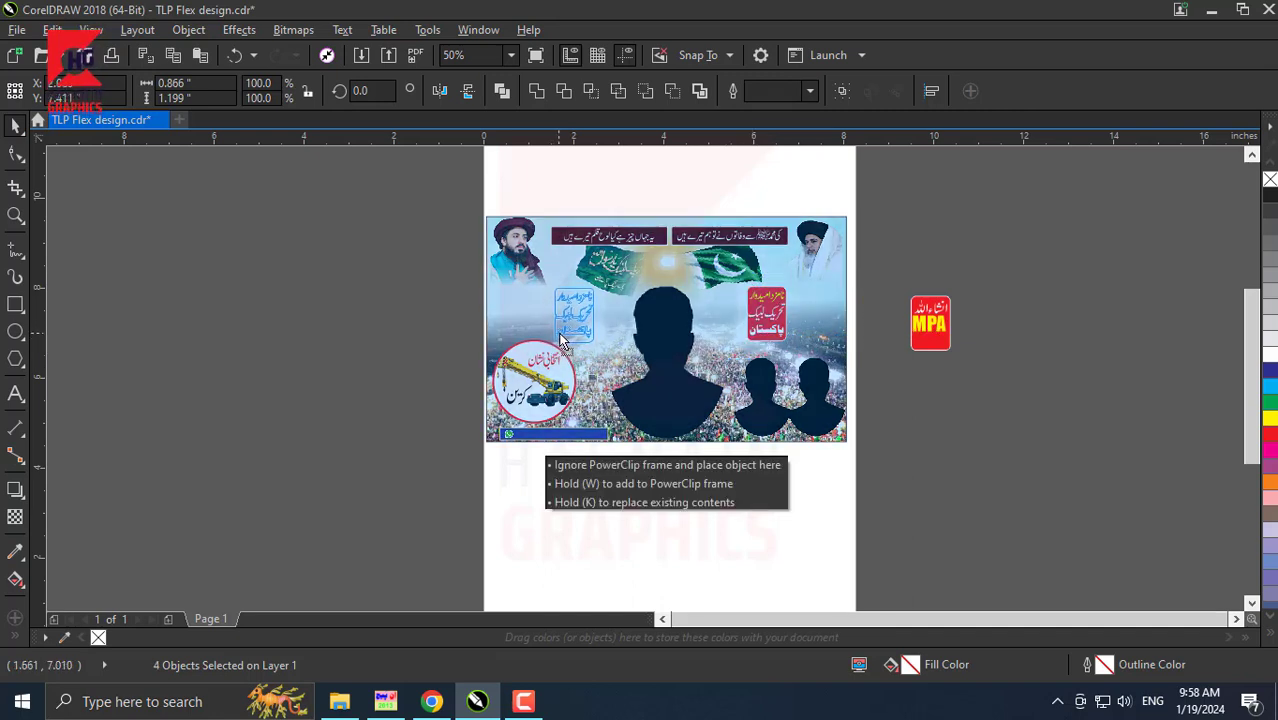
pyautogui.moveTo(981, 286); pyautogui.dragTo(889, 371)
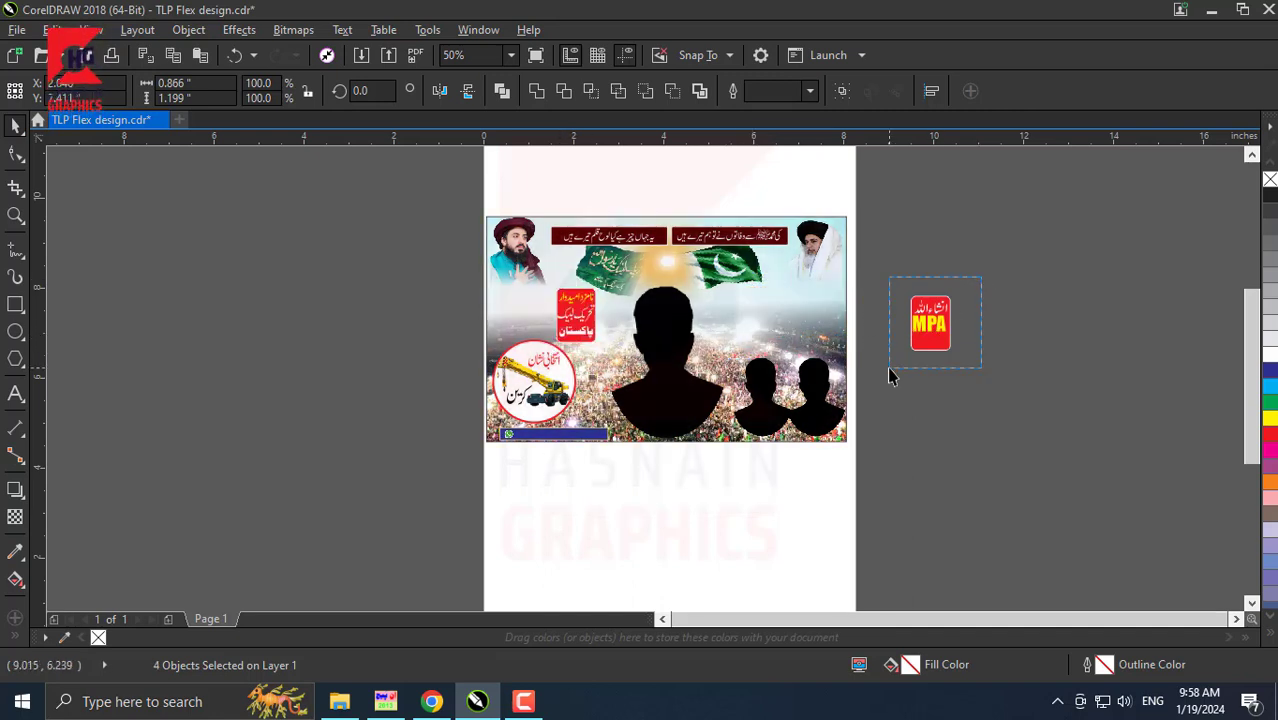
pyautogui.moveTo(930, 330); pyautogui.dragTo(725, 350)
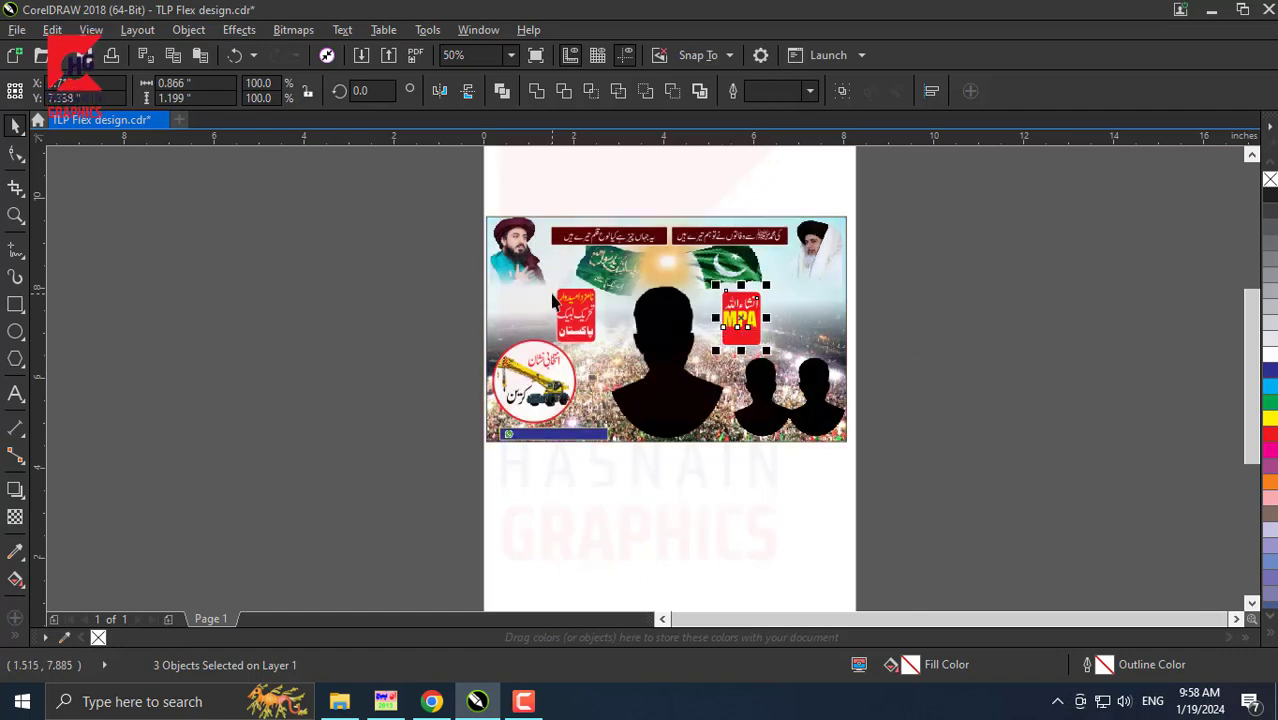
pyautogui.scroll(2, 562, 310)
pyautogui.press('Right')
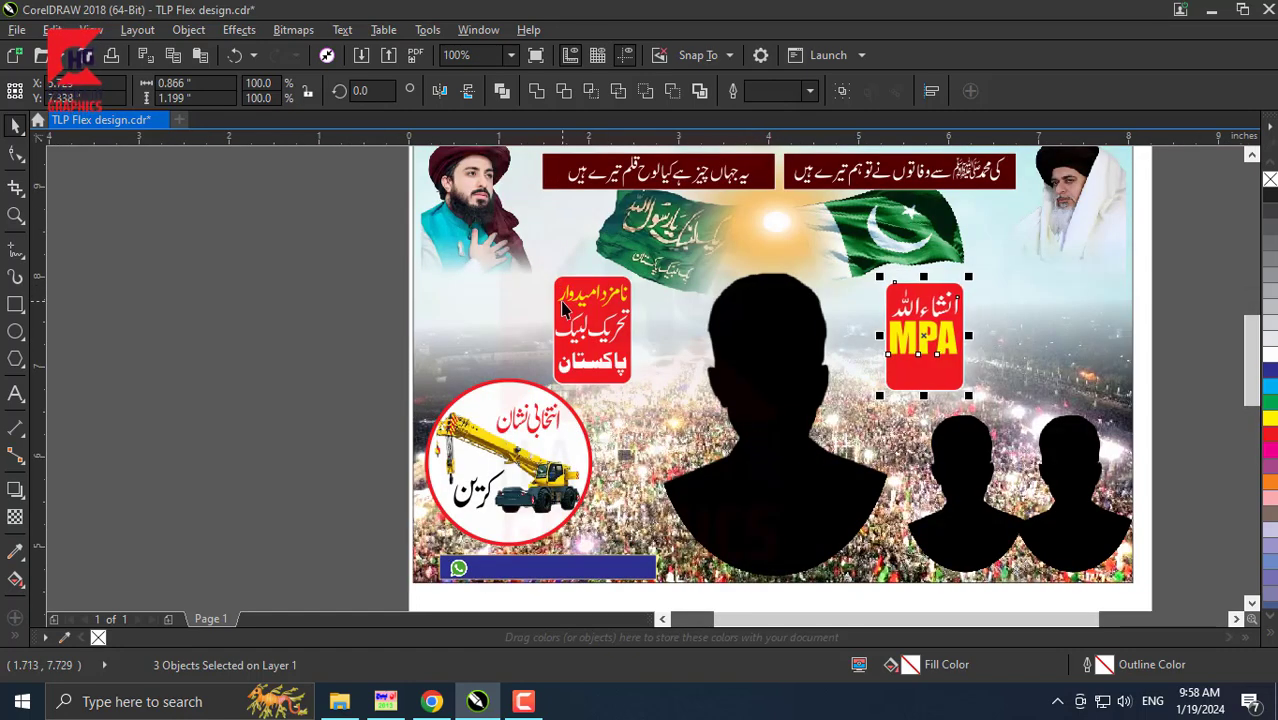
# - Draw a small rectangle beside the banner, then delete it
pyautogui.click(16, 306)
pyautogui.moveTo(390, 270)
pyautogui.mouseDown()
pyautogui.moveTo(984, 406)
pyautogui.moveTo(424, 345)
pyautogui.mouseUp()
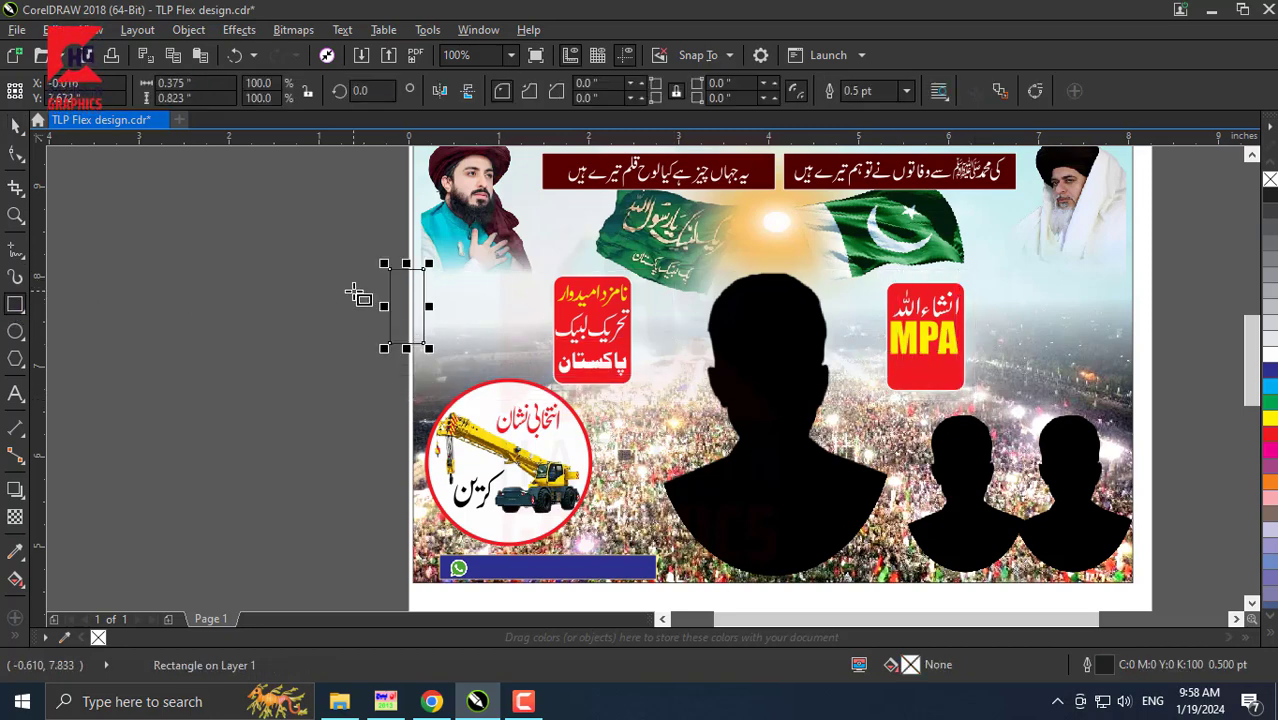
pyautogui.press('Delete')
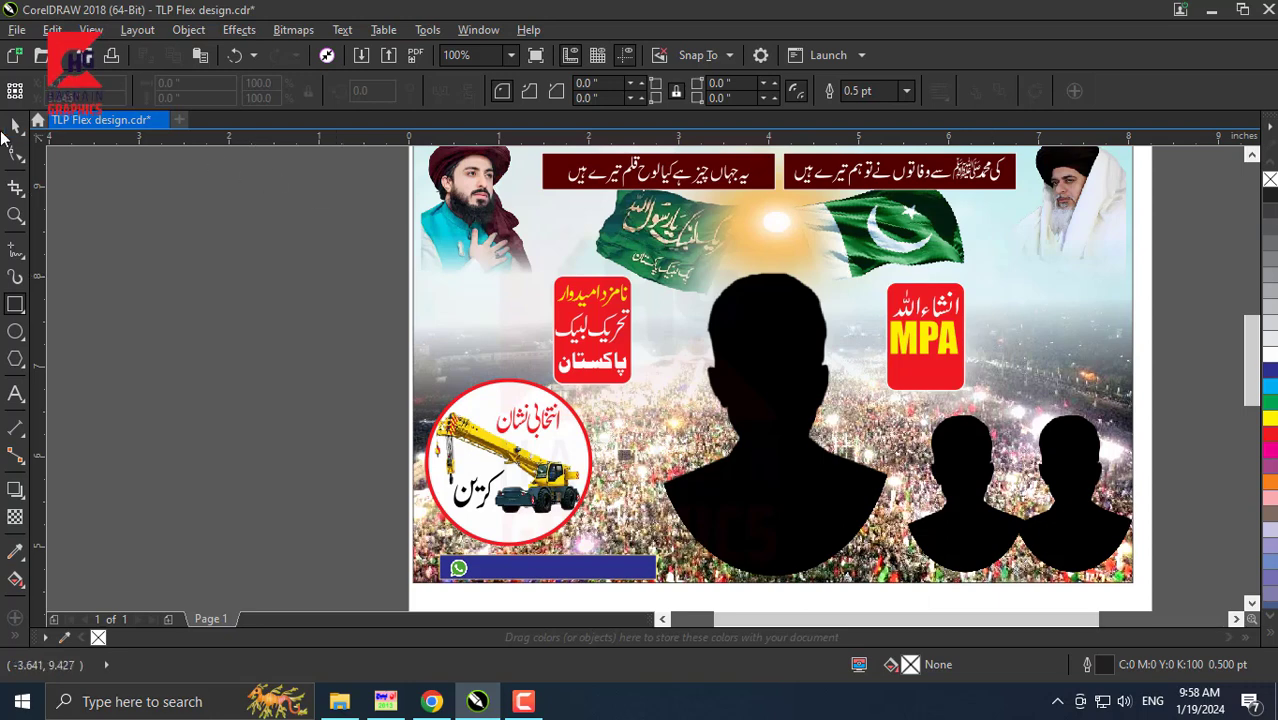
pyautogui.press('space')
# - Nudge the party badge right and group both badges with the central silhouette as 7 objects
pyautogui.moveTo(844, 397); pyautogui.dragTo(845, 412)
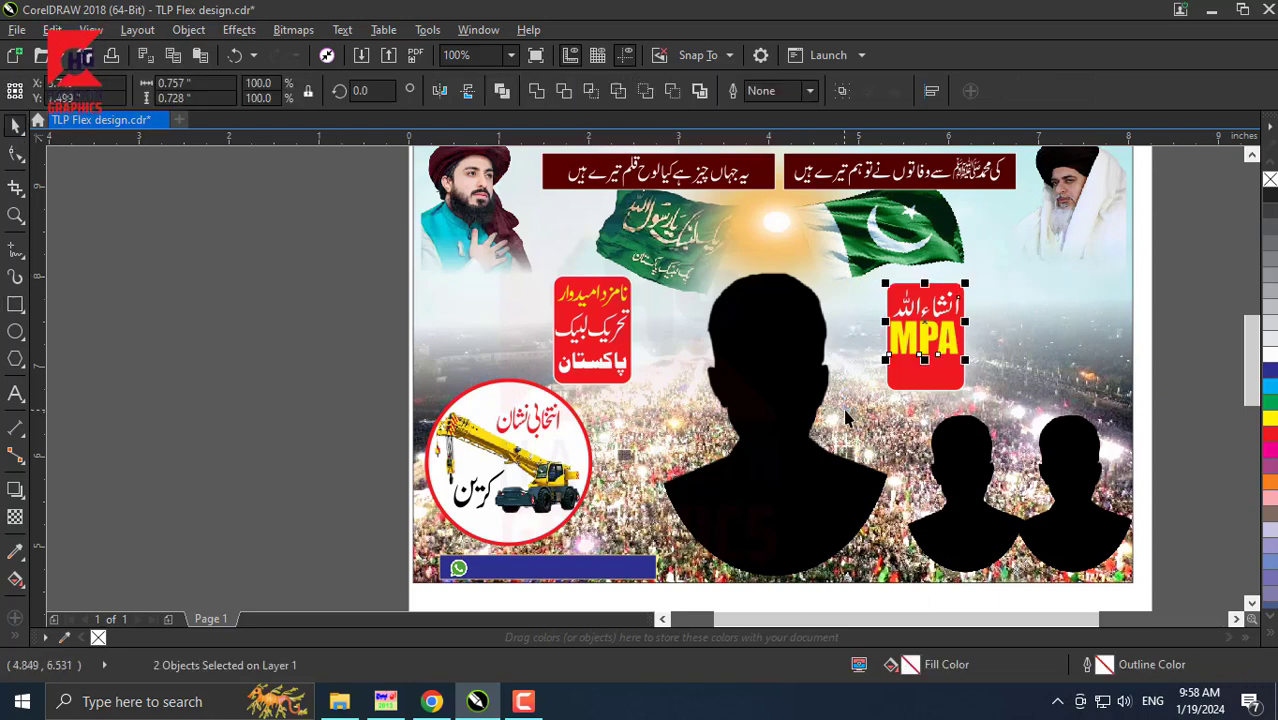
pyautogui.moveTo(960, 366); pyautogui.dragTo(852, 427)
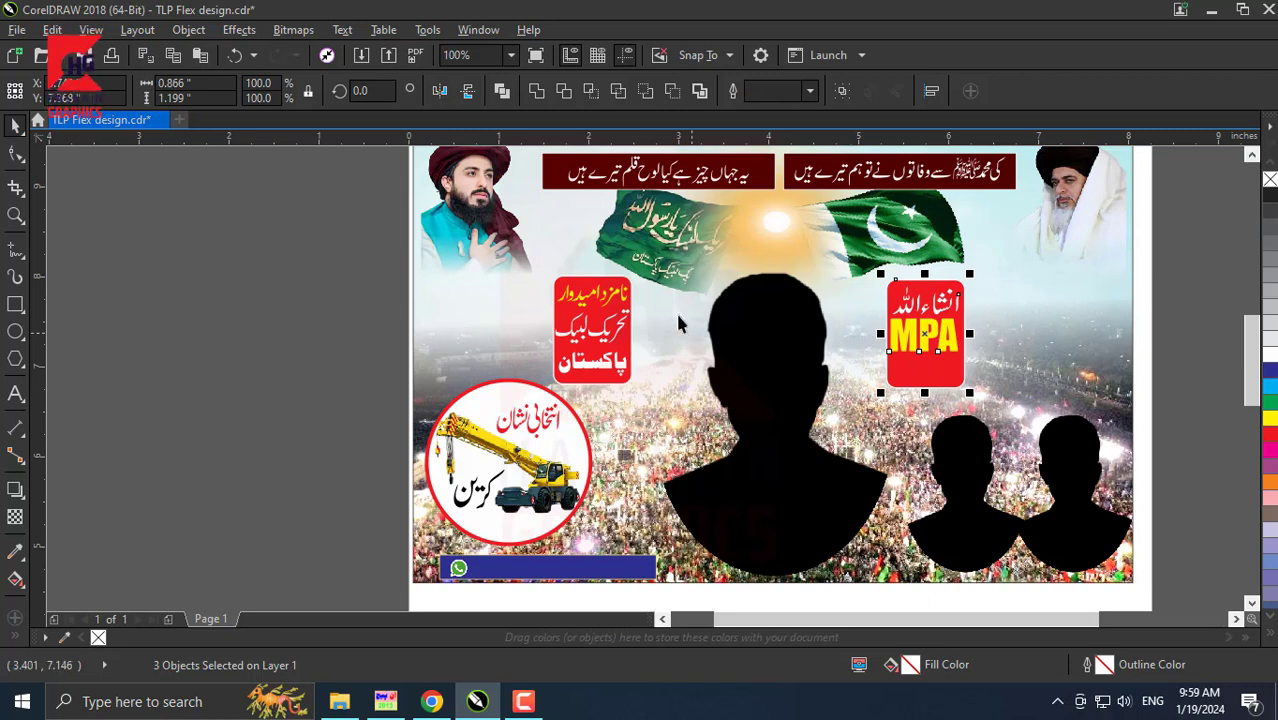
pyautogui.moveTo(338, 272); pyautogui.dragTo(680, 413)
pyautogui.press('Right')
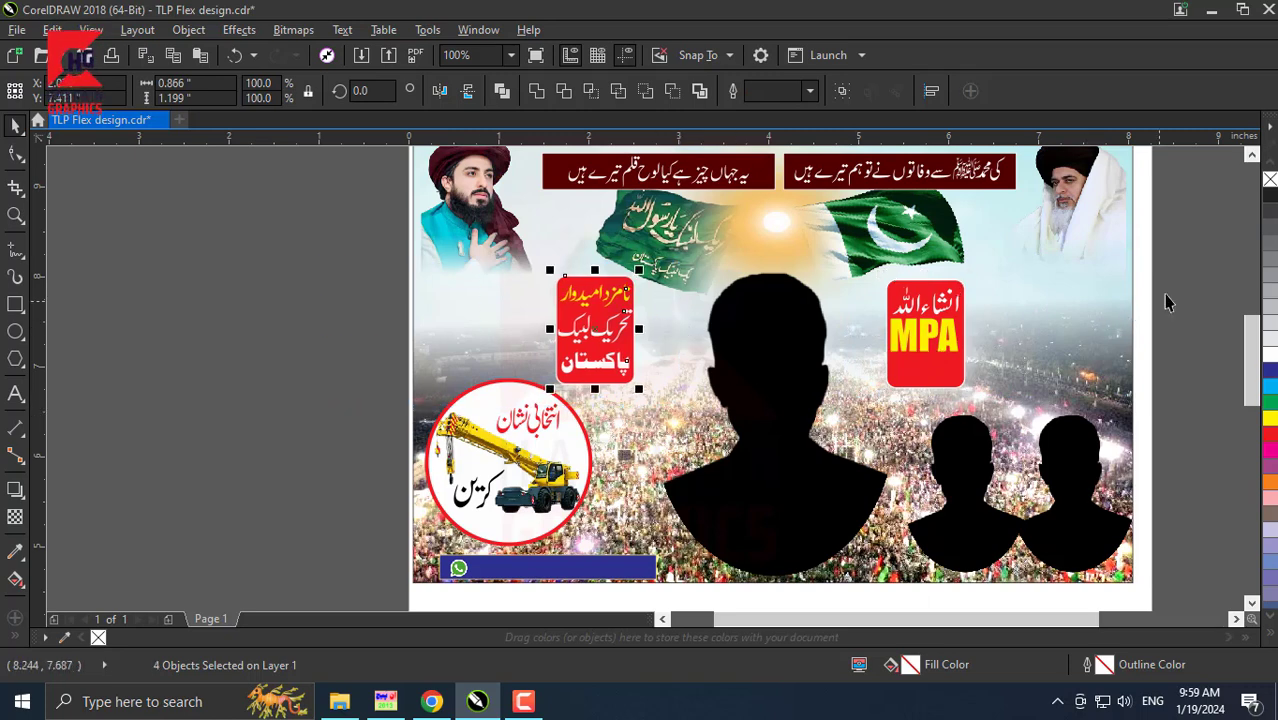
pyautogui.moveTo(1158, 263); pyautogui.dragTo(461, 426)
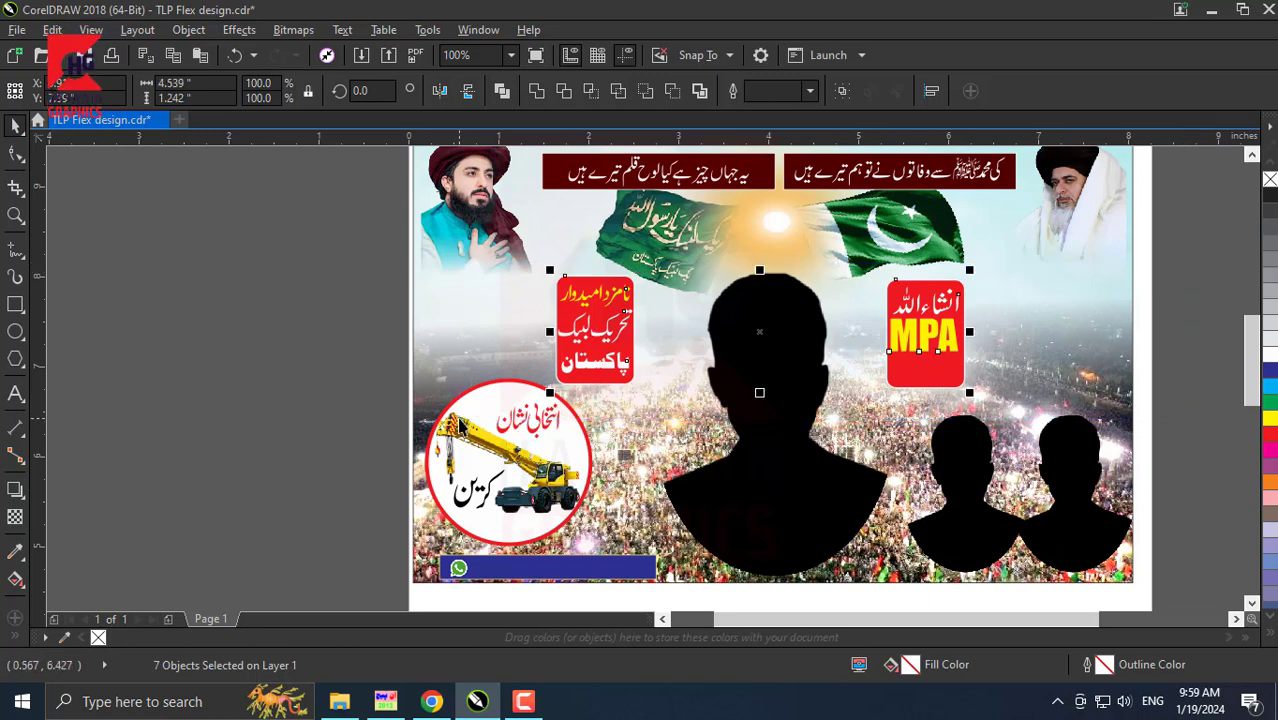
pyautogui.hotkey('ctrl', 'g')
# - Group the left and right leader portraits together
pyautogui.scroll(-2, 497, 512)
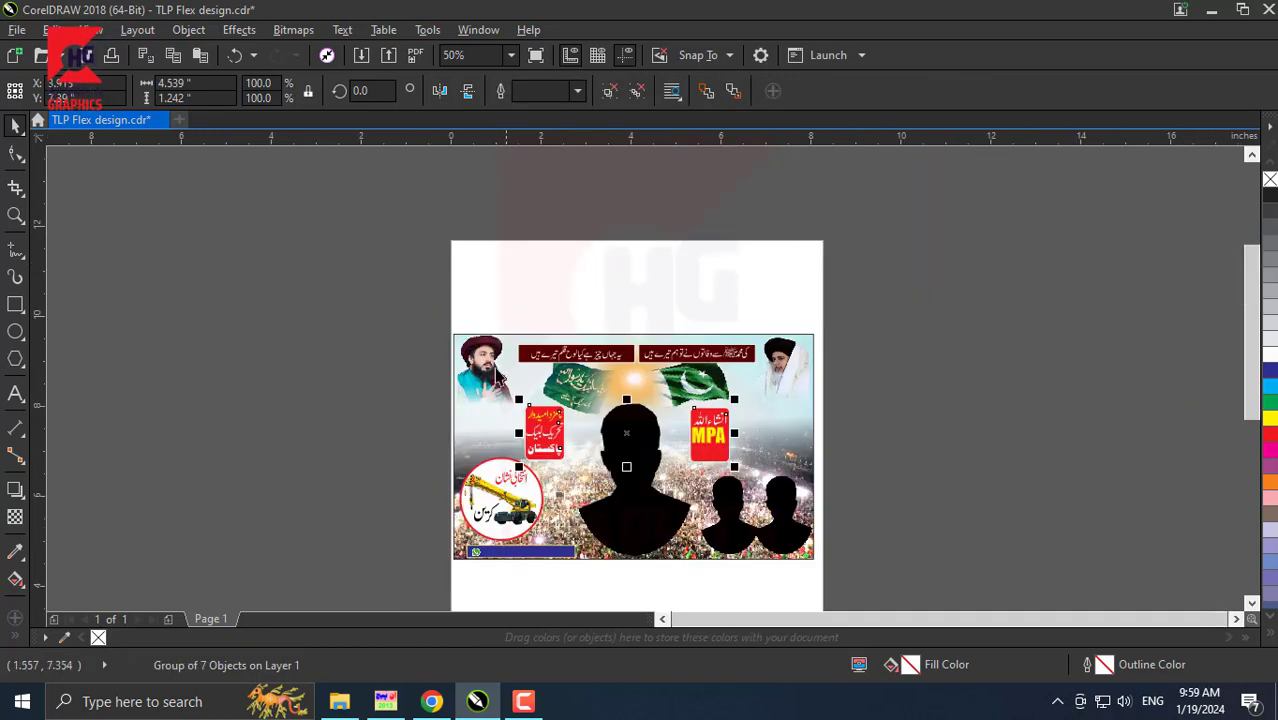
pyautogui.moveTo(497, 308); pyautogui.dragTo(786, 378)
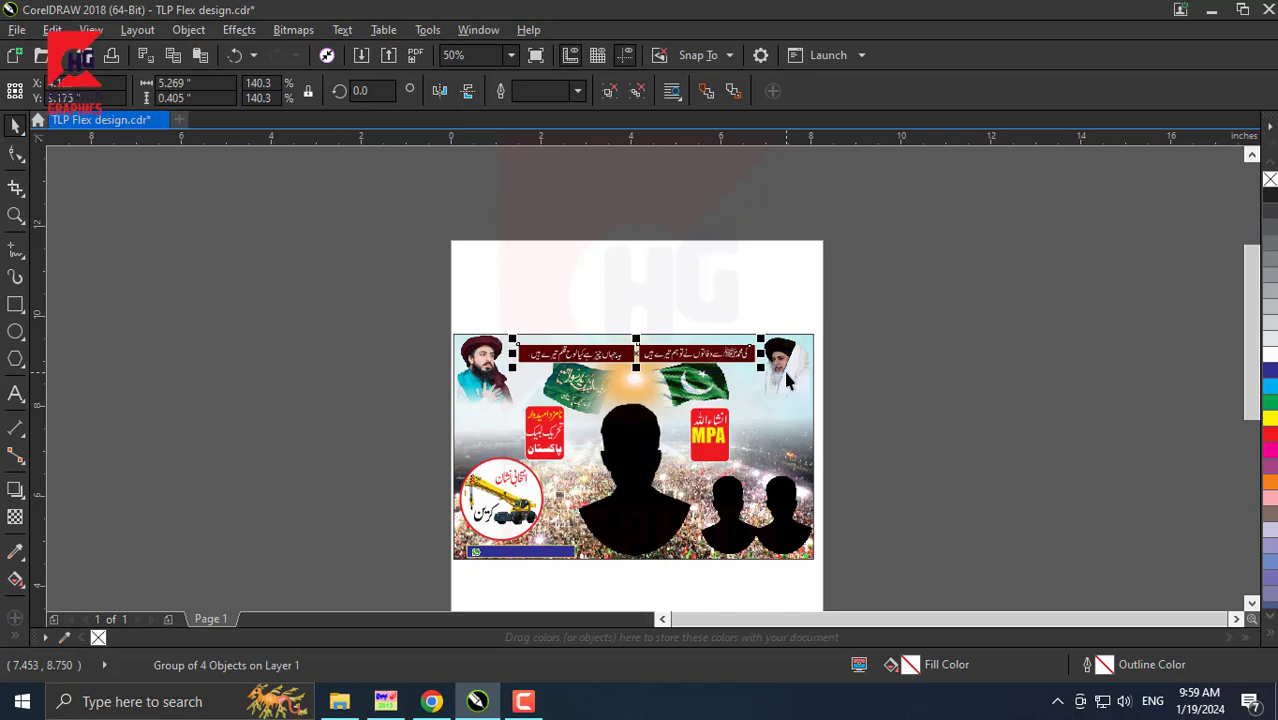
pyautogui.click(786, 376)
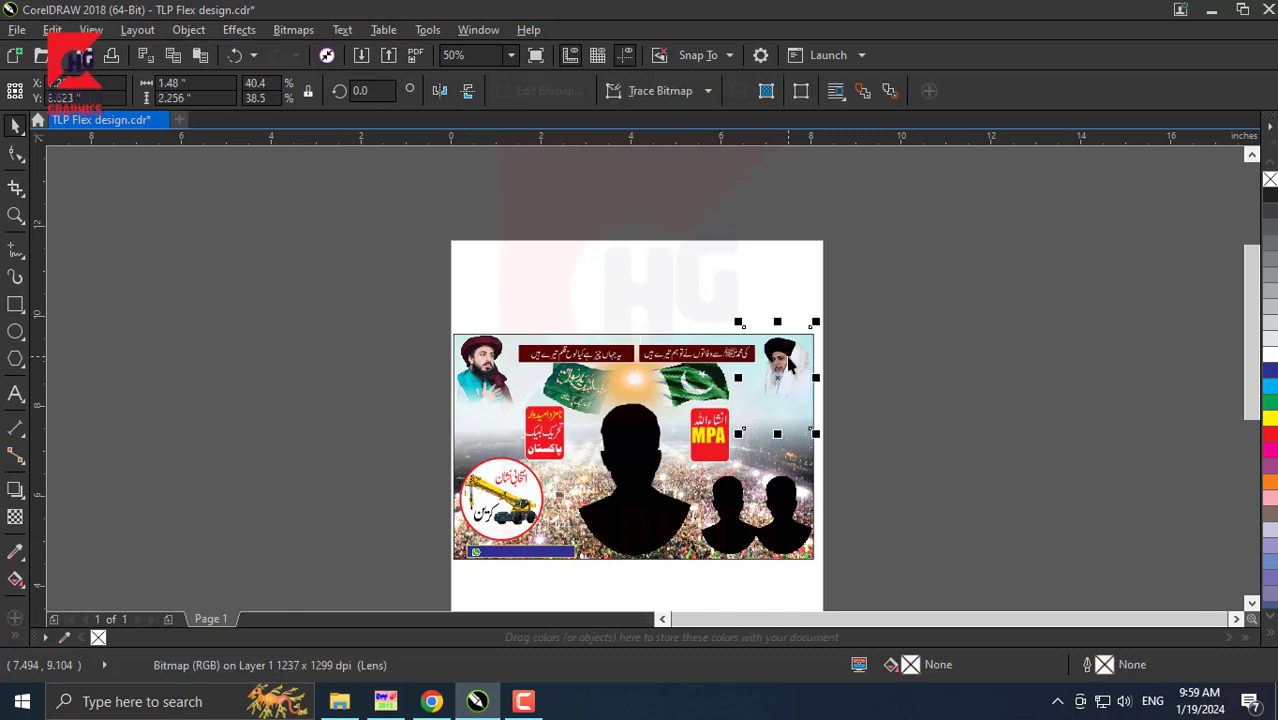
pyautogui.keyDown('shift'); pyautogui.click(493, 360); pyautogui.keyUp('shift')
pyautogui.hotkey('ctrl', 'g')
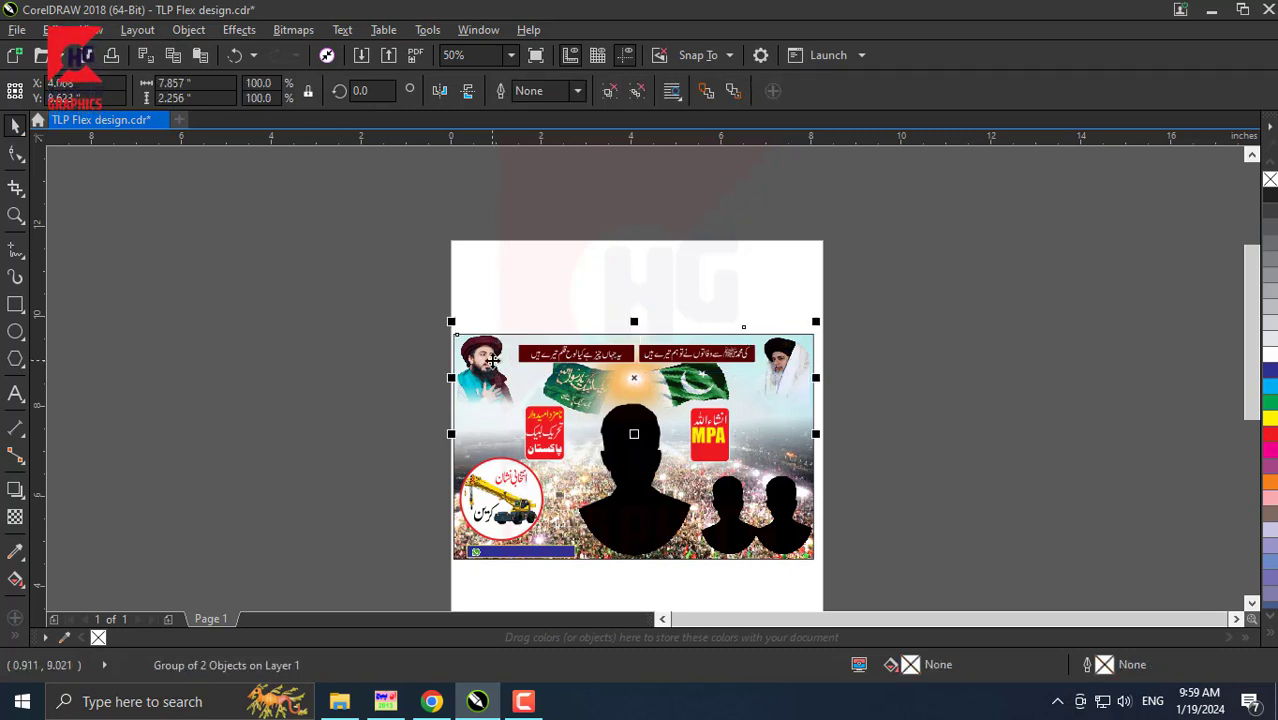
# - Group the two flags in place, undoing an accidental move
pyautogui.moveTo(522, 298)
pyautogui.mouseDown()
pyautogui.moveTo(713, 432)
pyautogui.moveTo(740, 430)
pyautogui.mouseUp()
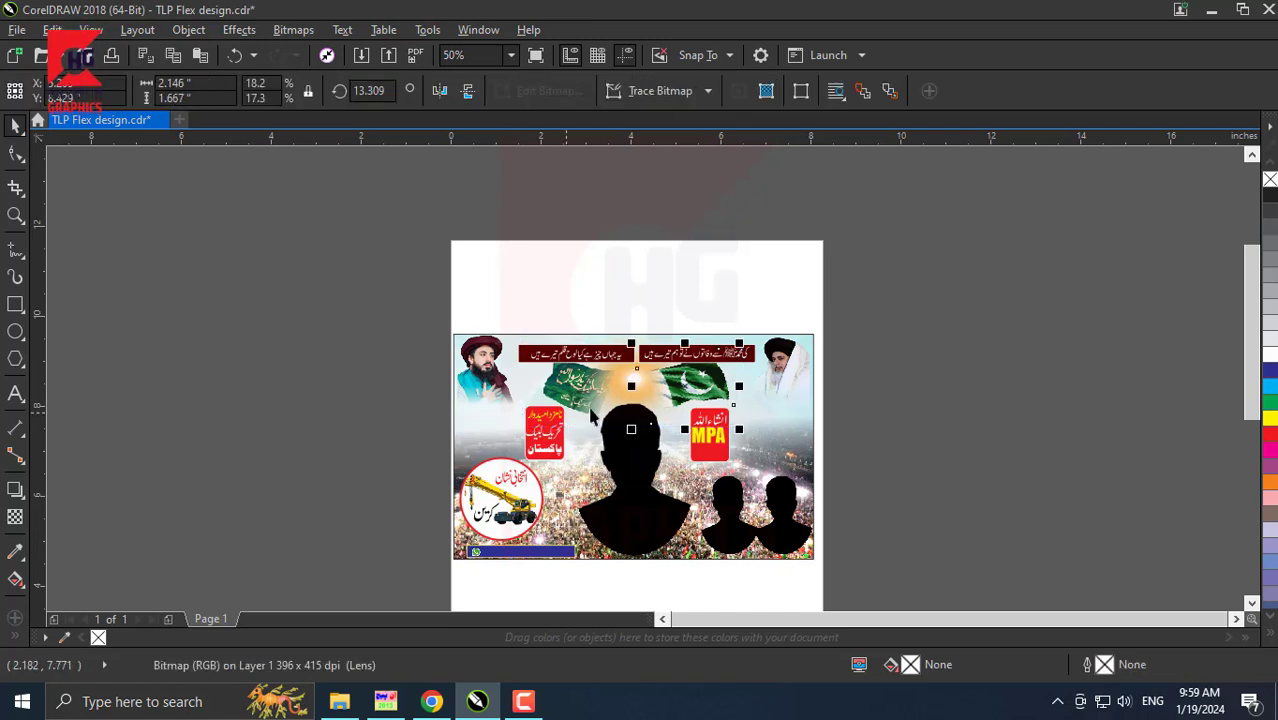
pyautogui.keyDown('shift'); pyautogui.click(618, 385); pyautogui.keyUp('shift')
pyautogui.moveTo(582, 387); pyautogui.dragTo(576, 256)
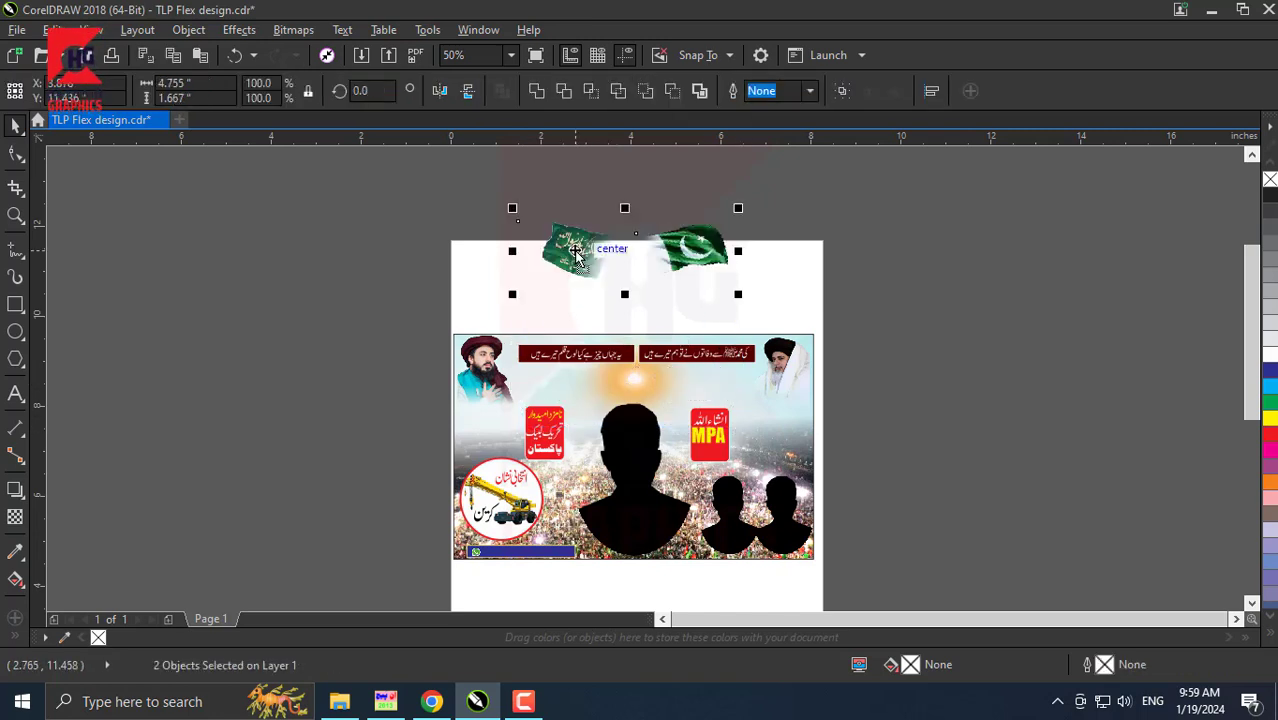
pyautogui.hotkey('ctrl', 'z')
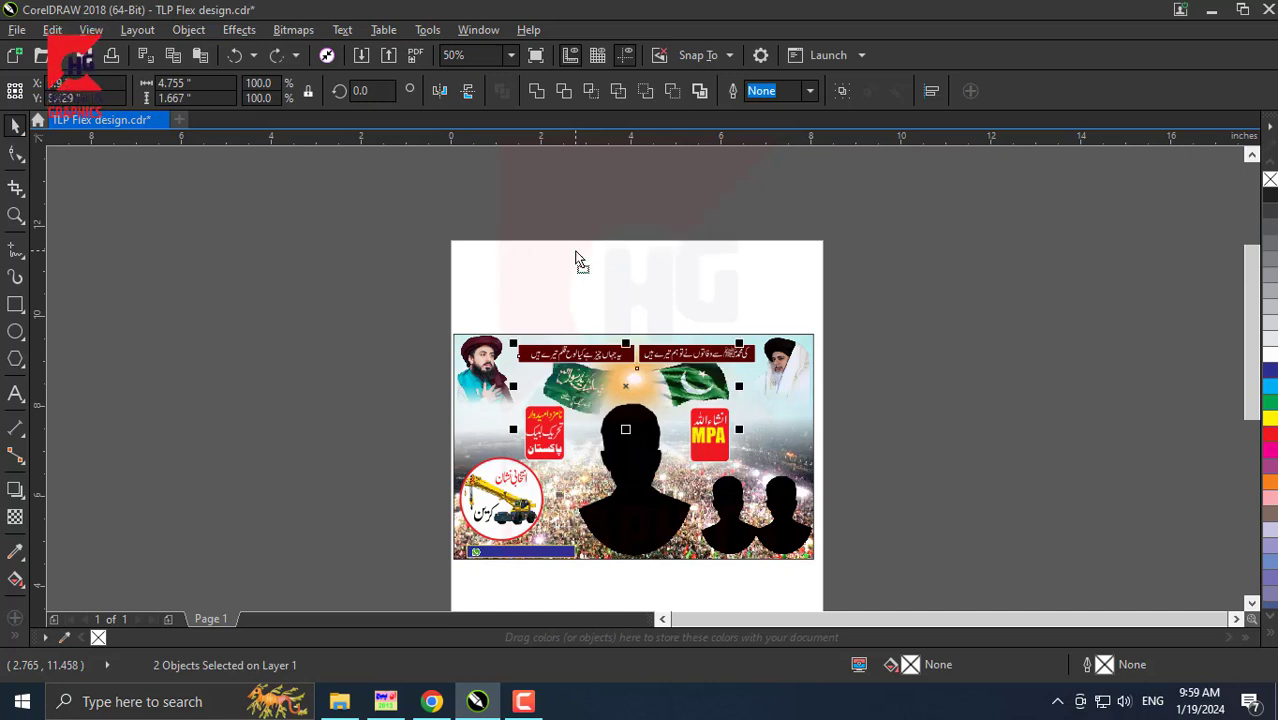
pyautogui.hotkey('ctrl', 'g')
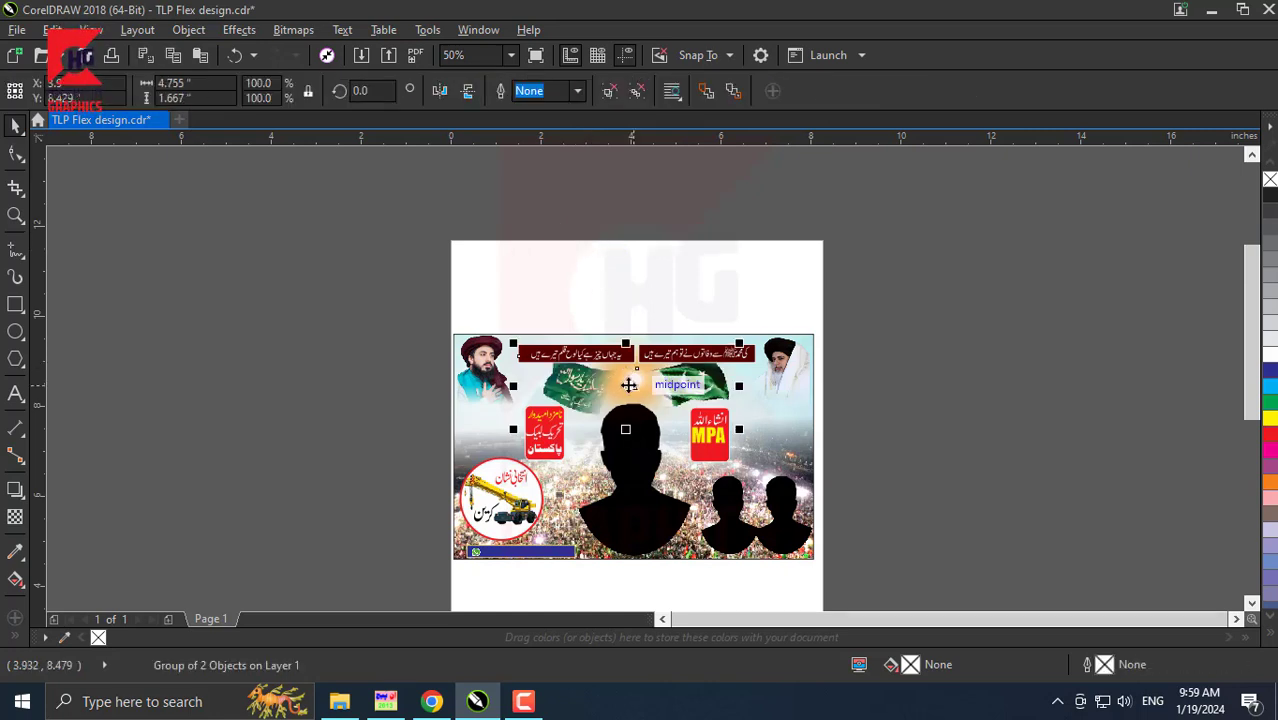
pyautogui.click(627, 385)
pyautogui.click(622, 305)
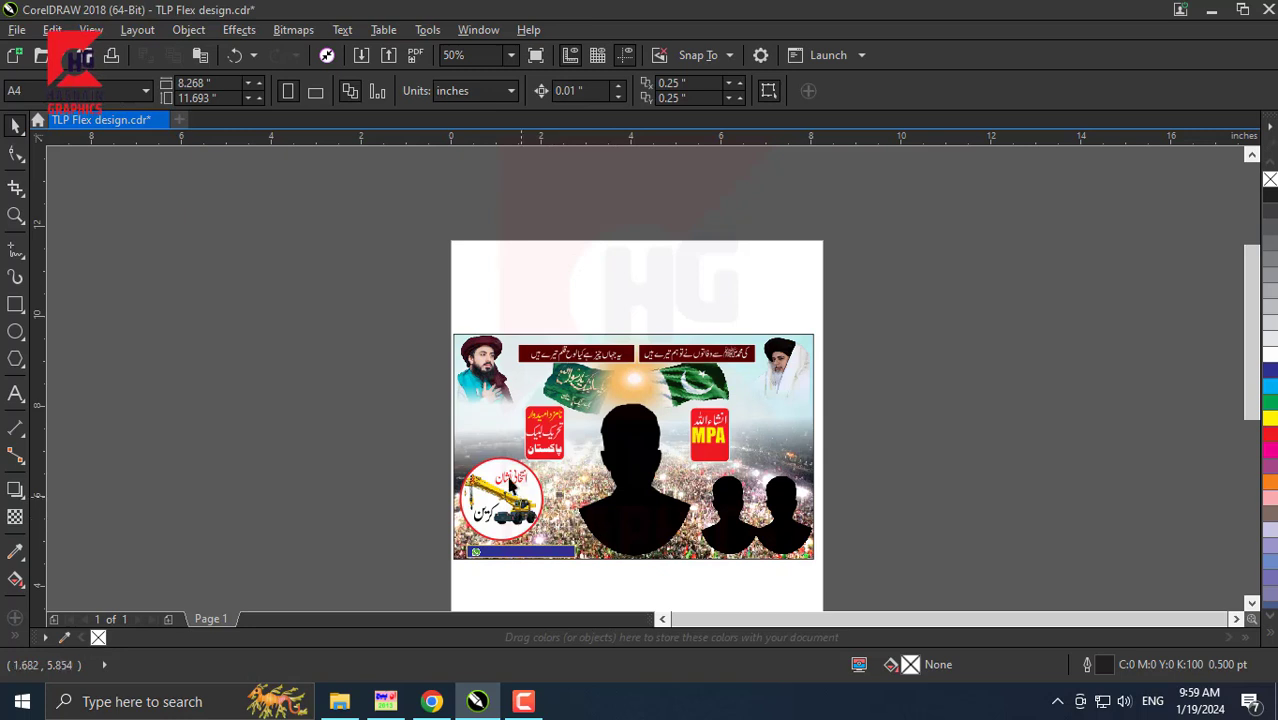
# - Zoom so the banner fills the view and save it as TLP Flex design.cdr
pyautogui.scroll(-1, 1164, 587)
pyautogui.scroll(-1, 1164, 587)
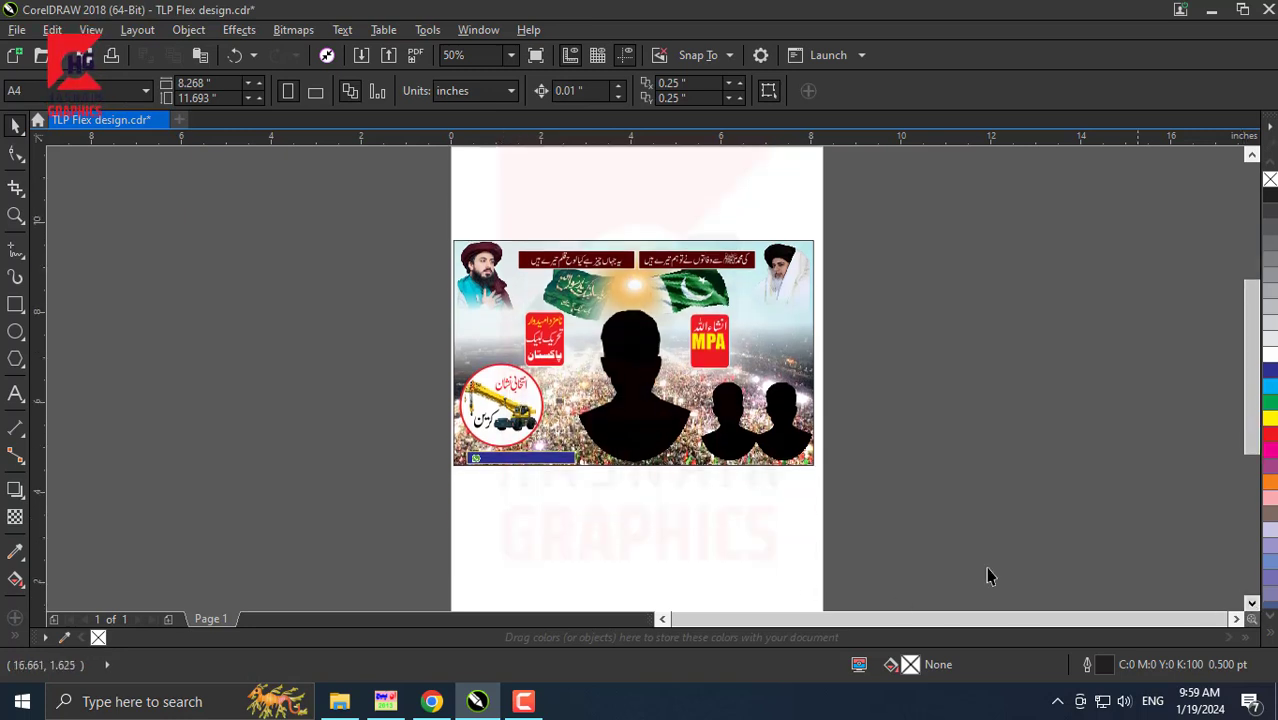
pyautogui.press('z')
pyautogui.moveTo(434, 222); pyautogui.dragTo(825, 478)
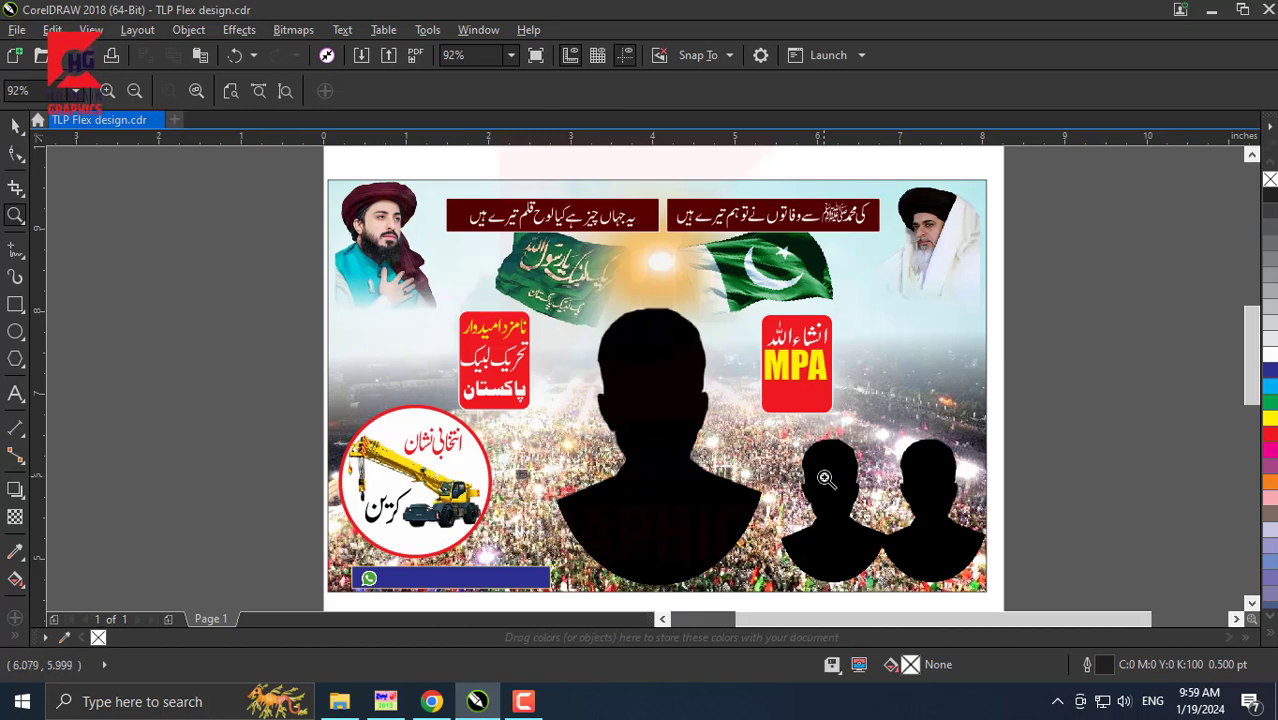
pyautogui.hotkey('ctrl', 's')
pyautogui.click(523, 701)
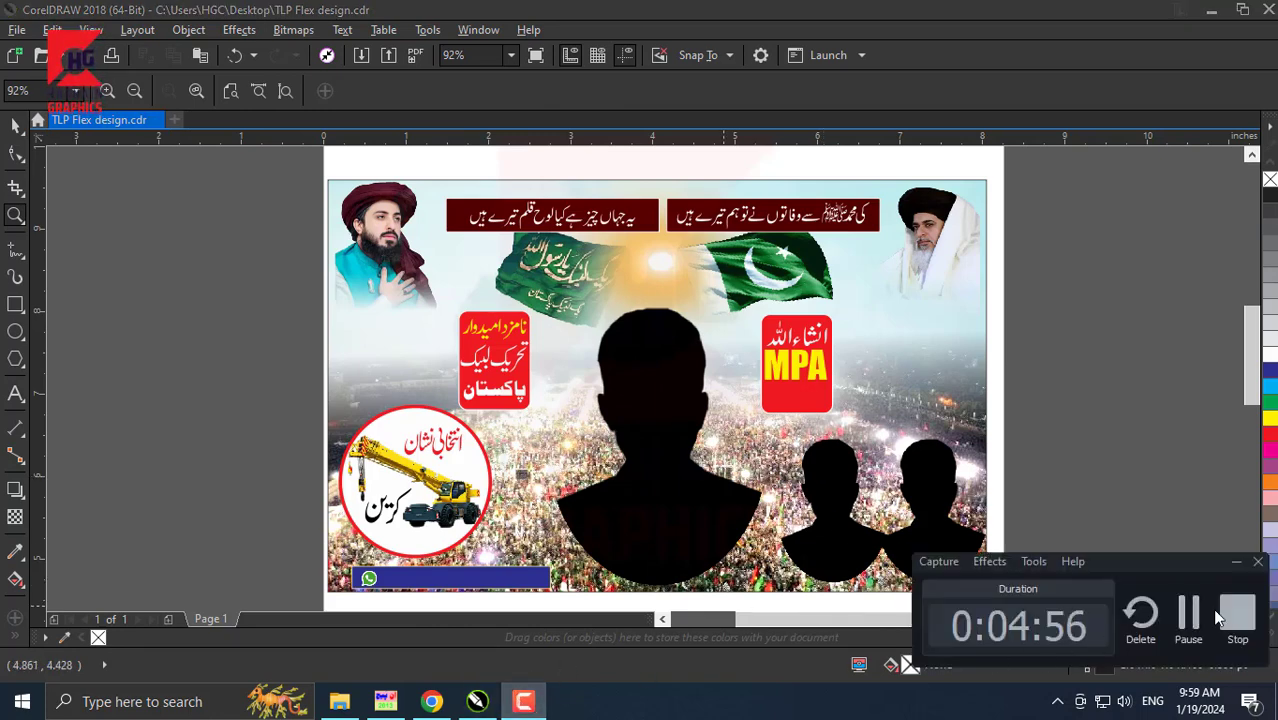